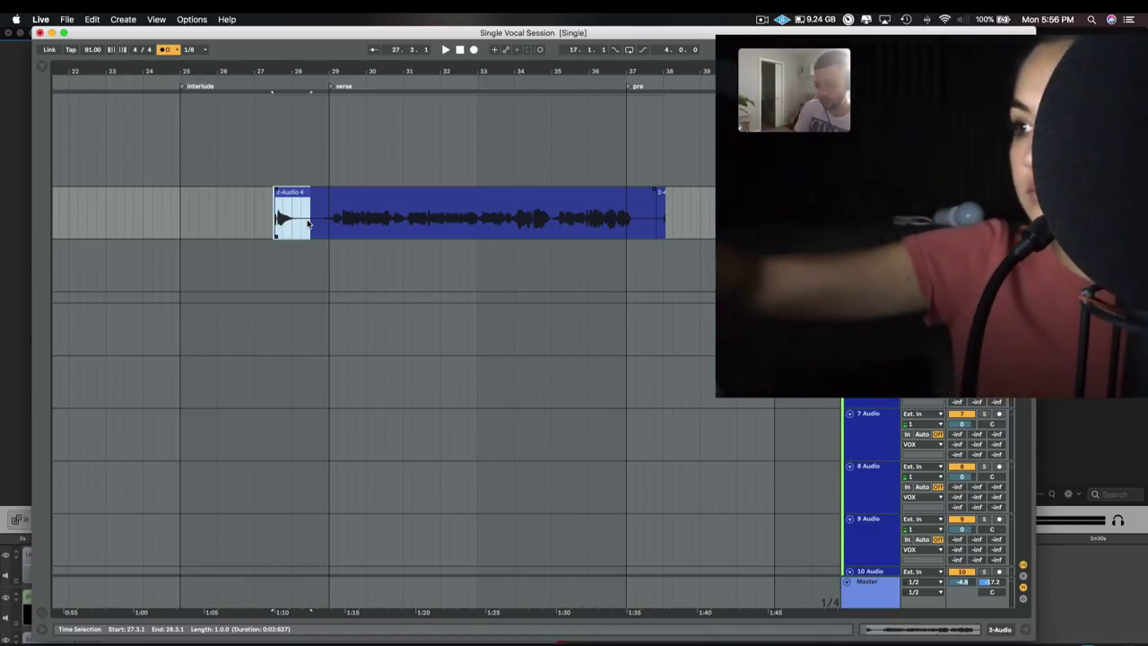
Step: Delete the selected opening bar of the 2-Audio take and record a verse take on the 3-Audio track, starting from 27.2.1
{"action": "key", "text": "Delete"}
{"action": "left_click", "coordinate": [260, 270]}
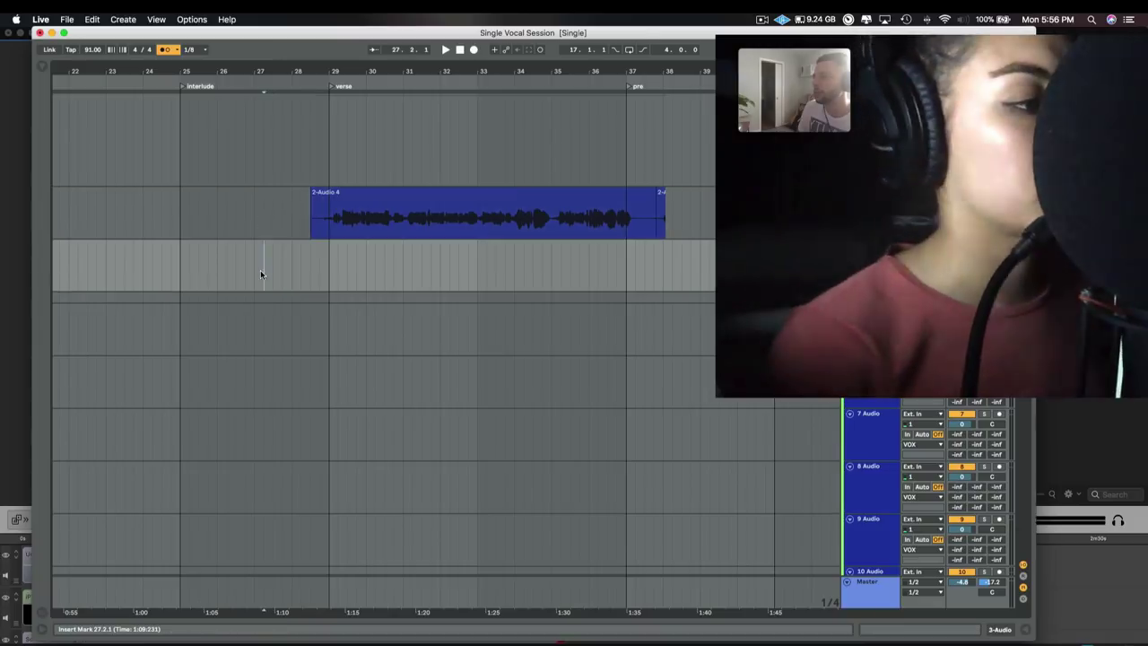
{"action": "key", "text": "space"}
{"action": "key", "text": "F9"}
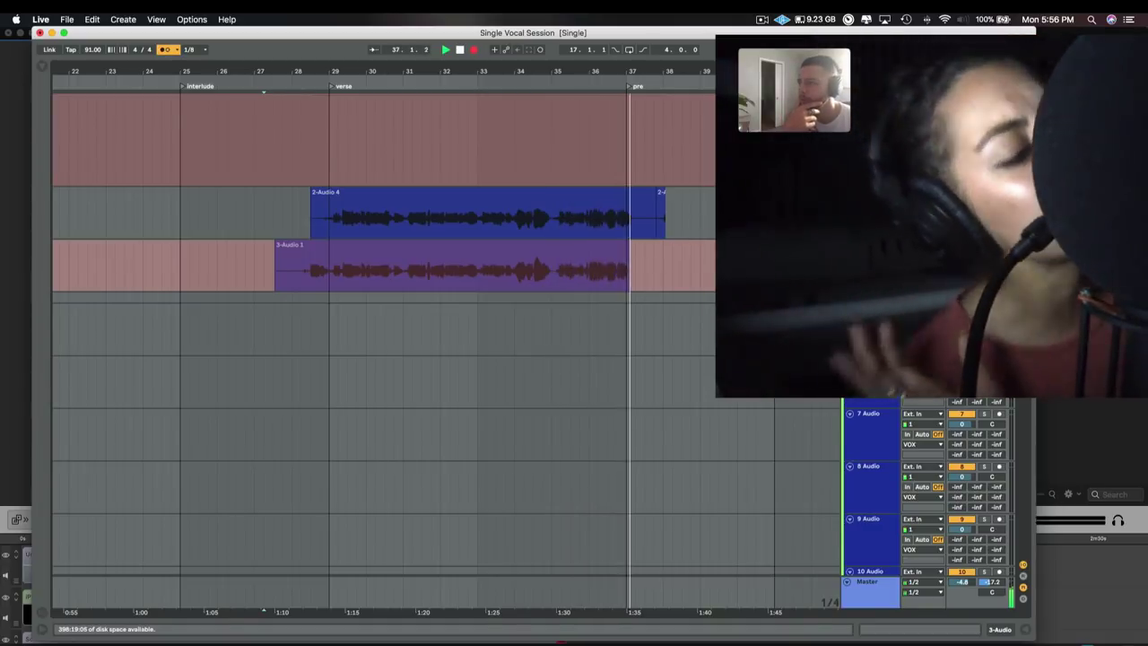
{"action": "key", "text": "F9"}
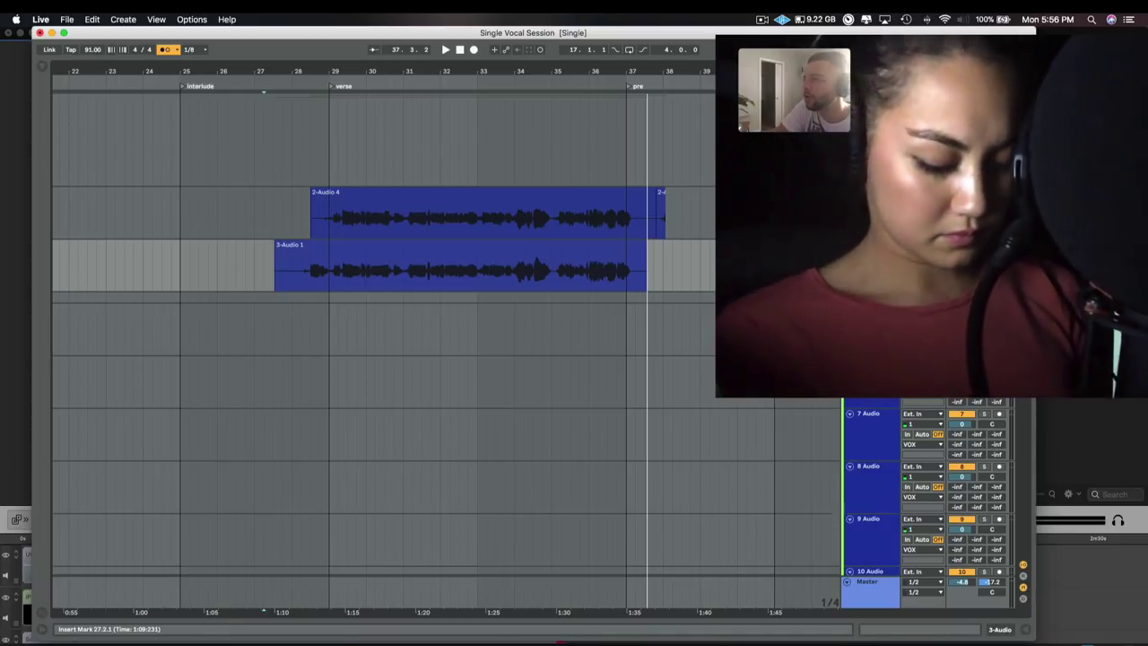
Step: Play back the new take on the 3-Audio track from 30.2.1
{"action": "left_click", "coordinate": [376, 278]}
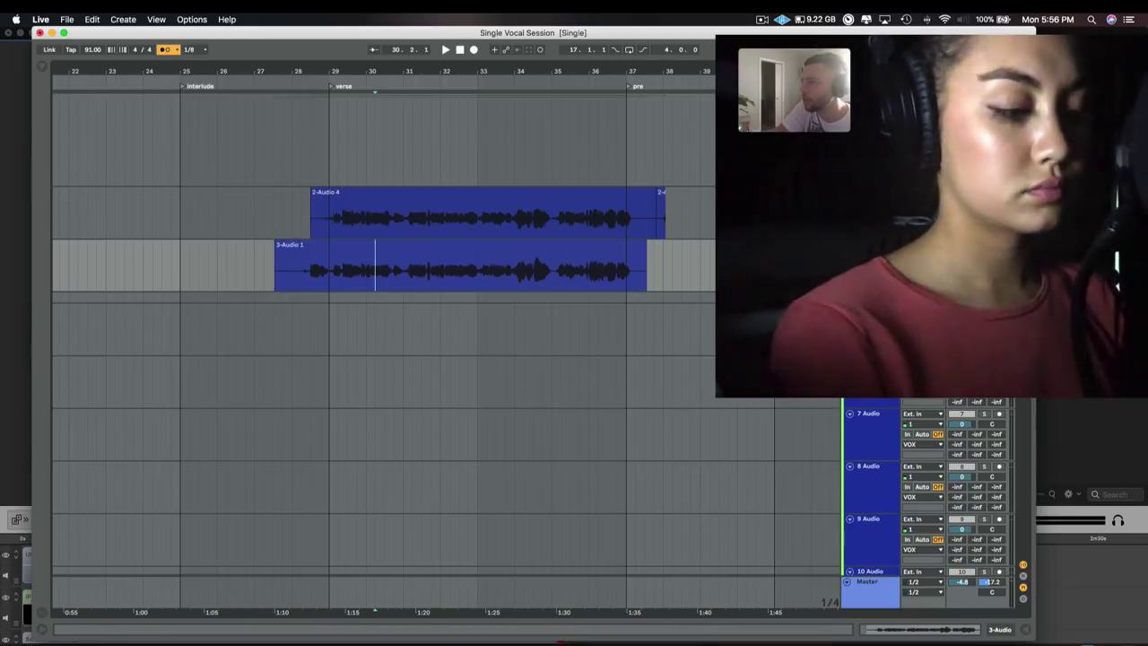
{"action": "key", "text": "space"}
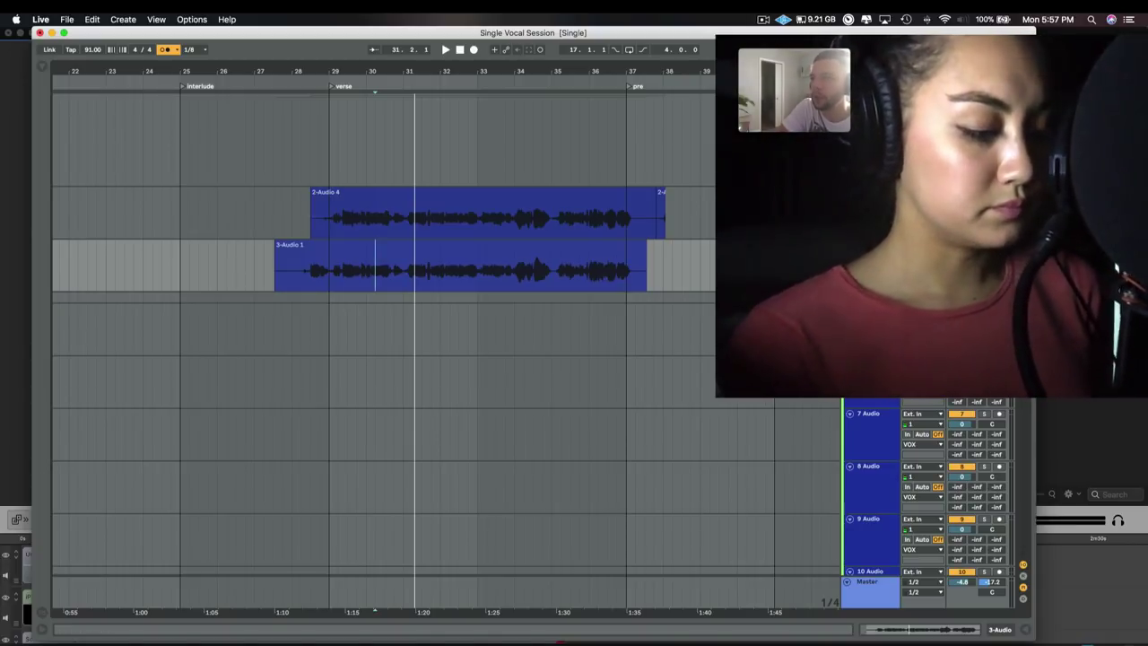
Step: Record another verse take on the 4-Audio track, starting from 27.2.1 and stopping just after the pre marker
{"action": "left_click", "coordinate": [318, 298]}
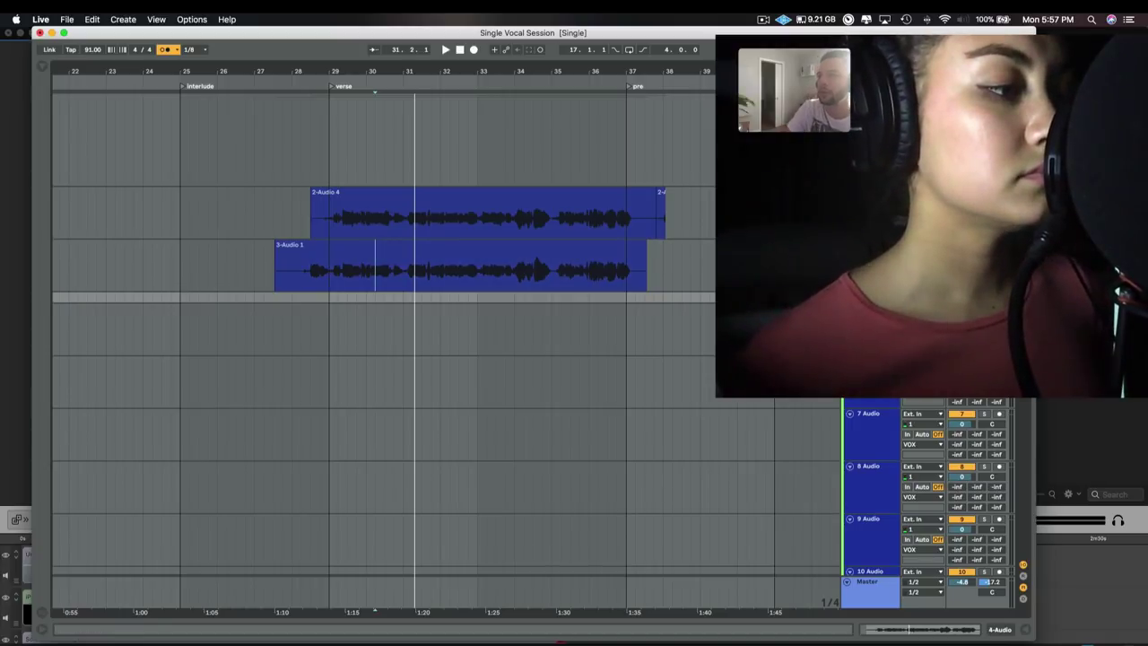
{"action": "left_click", "coordinate": [264, 302]}
{"action": "key", "text": "space"}
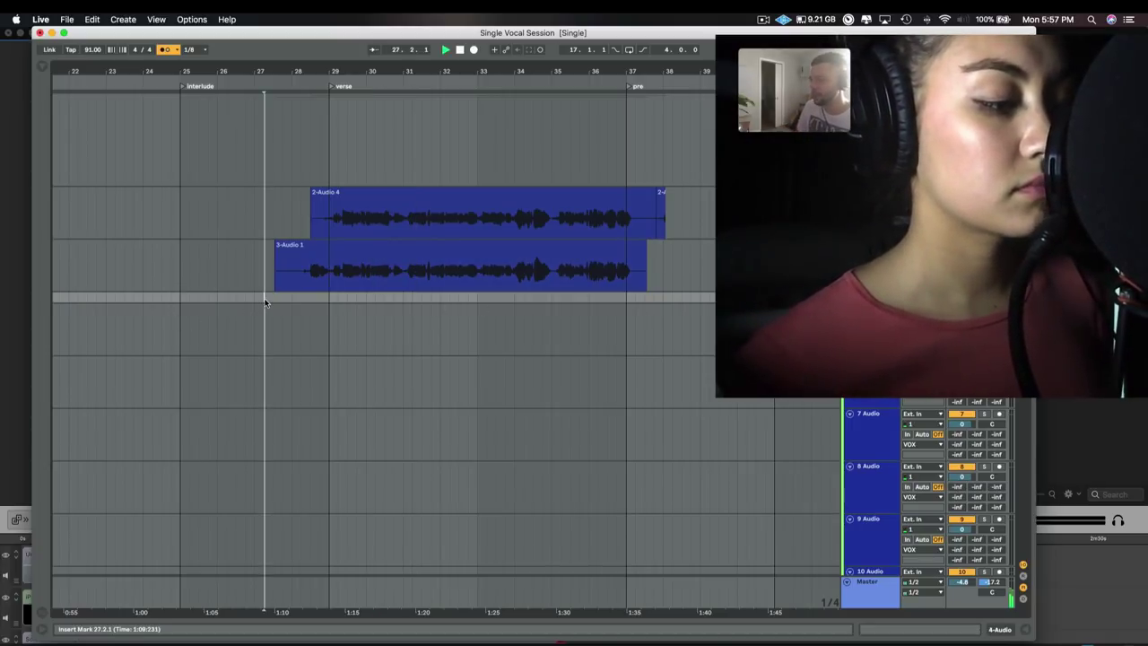
{"action": "key", "text": "F9"}
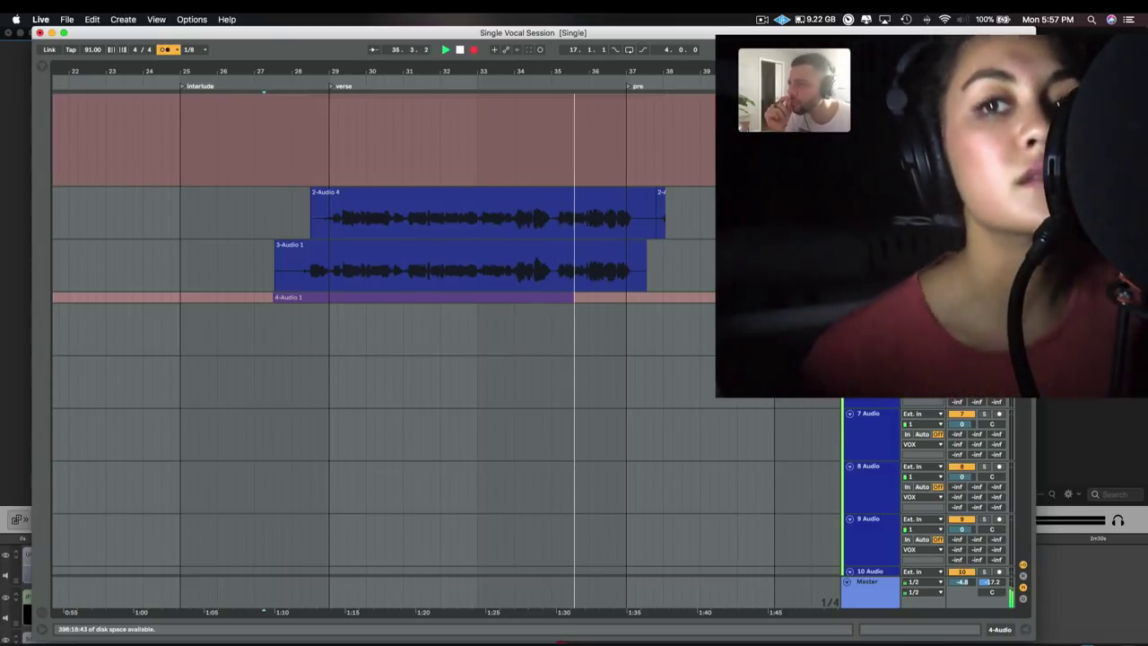
{"action": "right_click", "coordinate": [884, 301]}
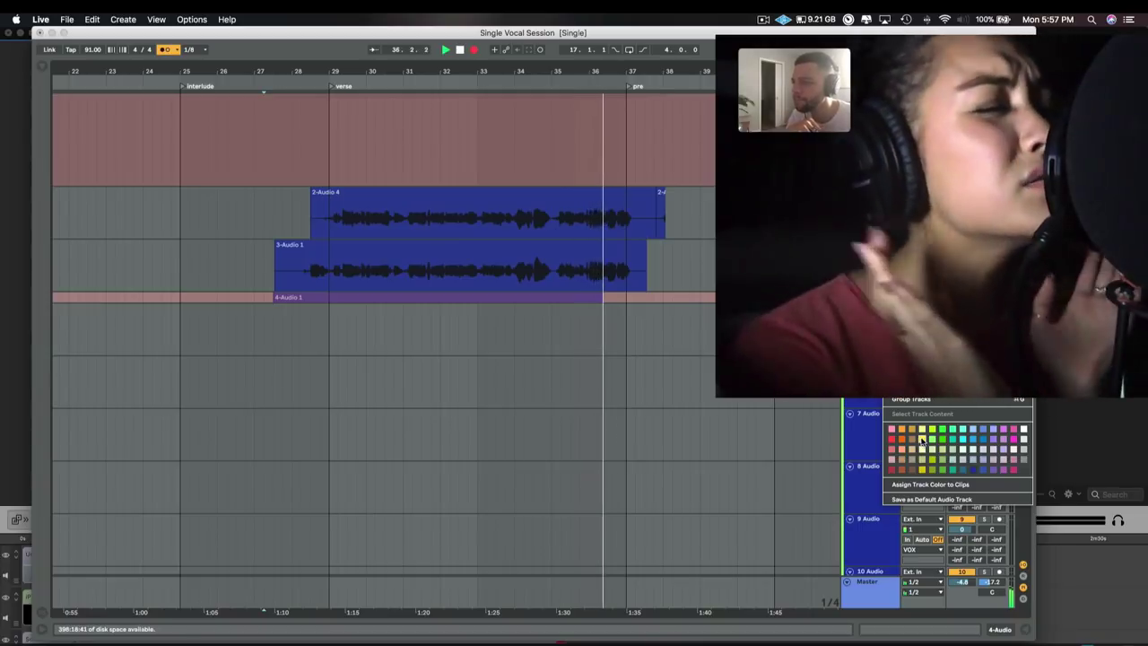
{"action": "left_click", "coordinate": [922, 440]}
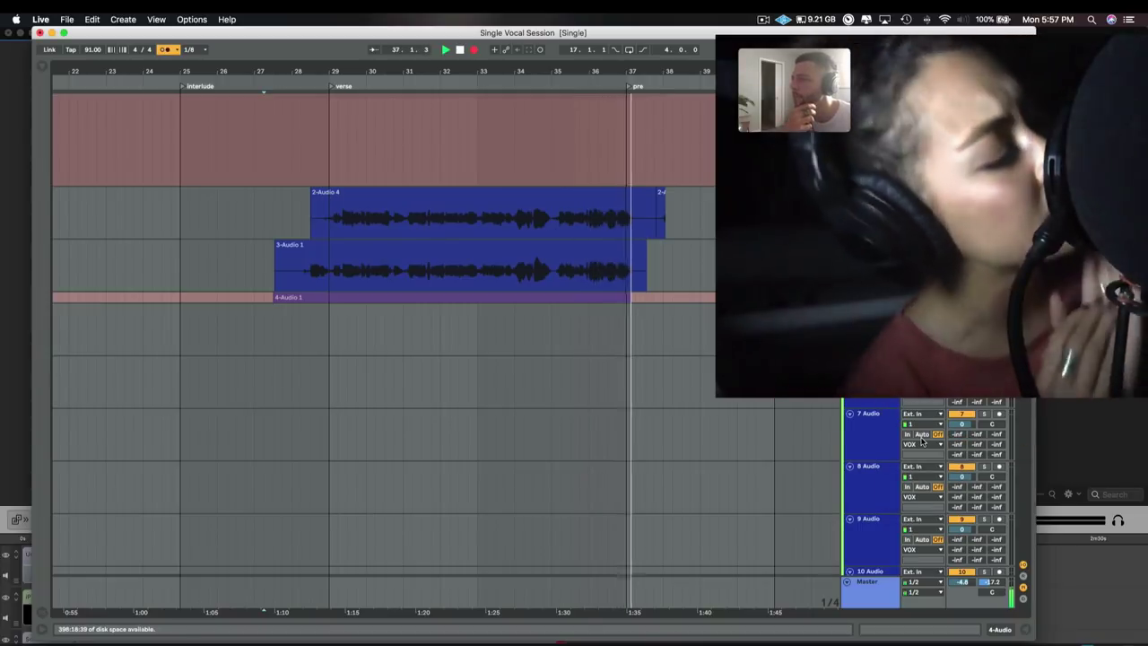
{"action": "key", "text": "F9"}
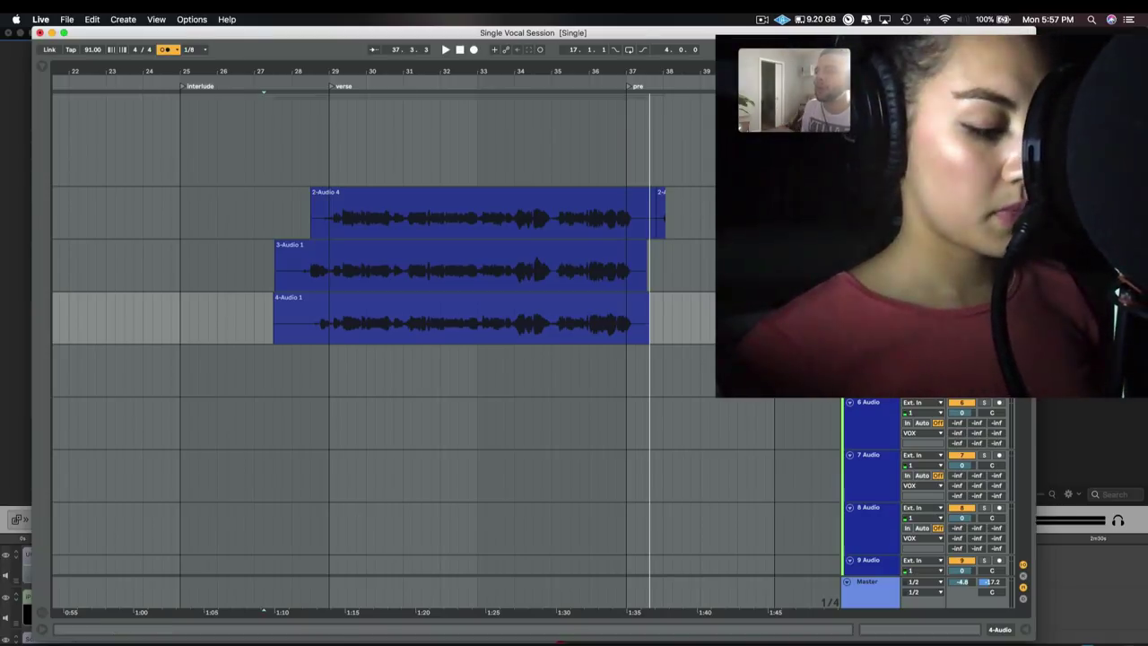
Step: Record a verse take on the 5-Audio track, starting from 27.3.1, and play back its ending from 36.1.1
{"action": "left_click", "coordinate": [358, 370]}
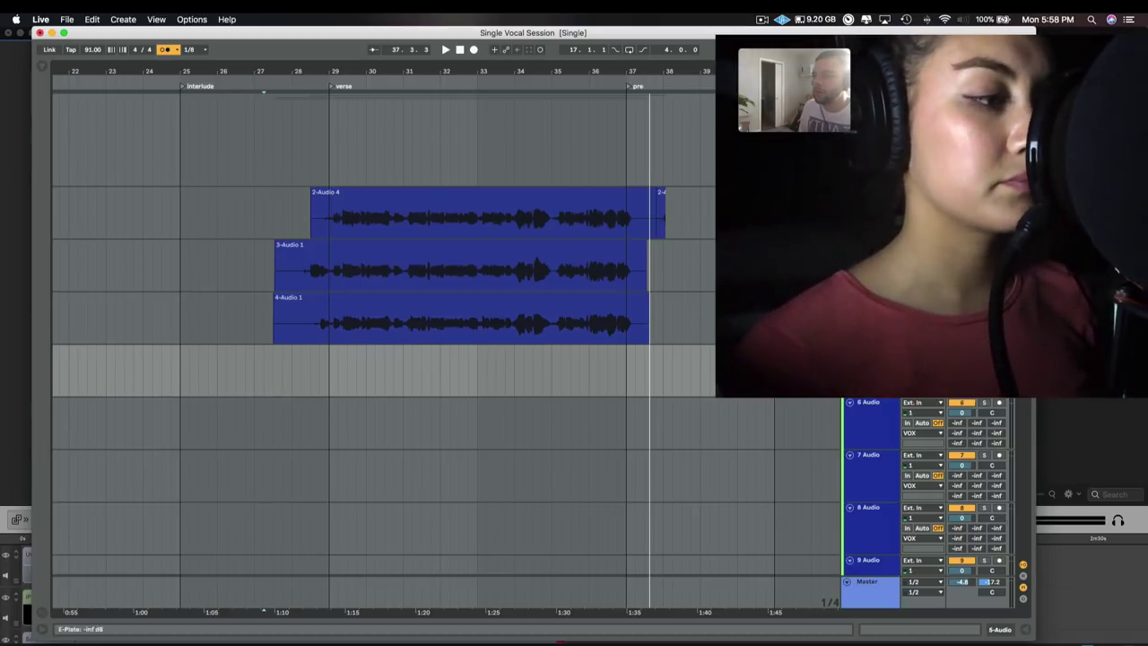
{"action": "key", "text": "F9"}
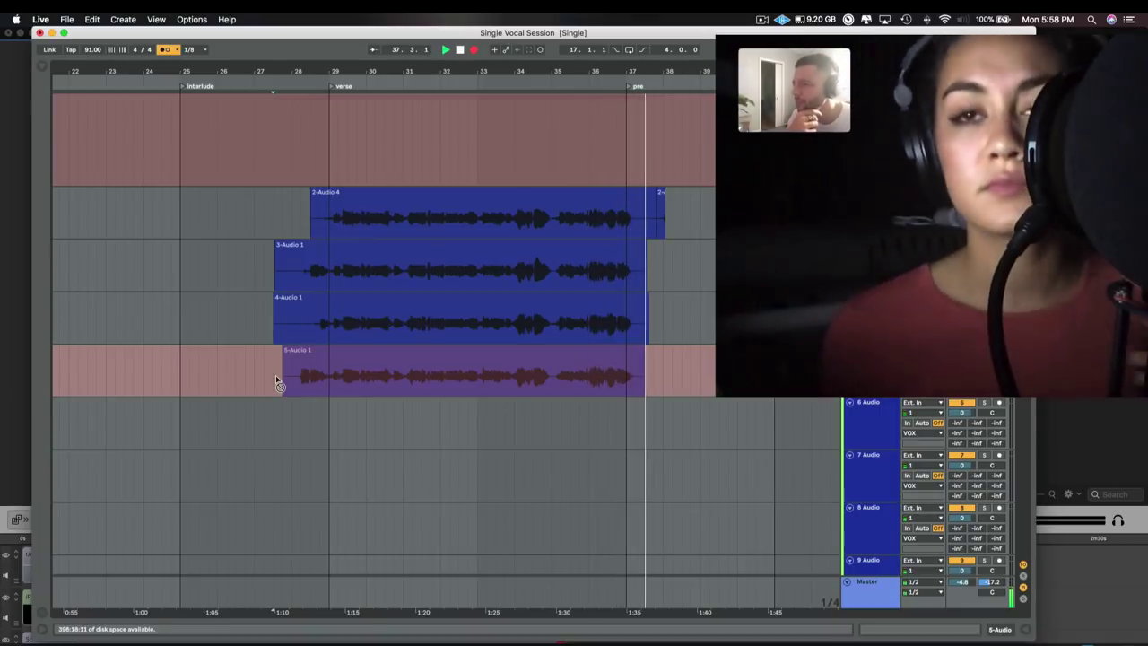
{"action": "key", "text": "space"}
{"action": "left_click", "coordinate": [275, 377]}
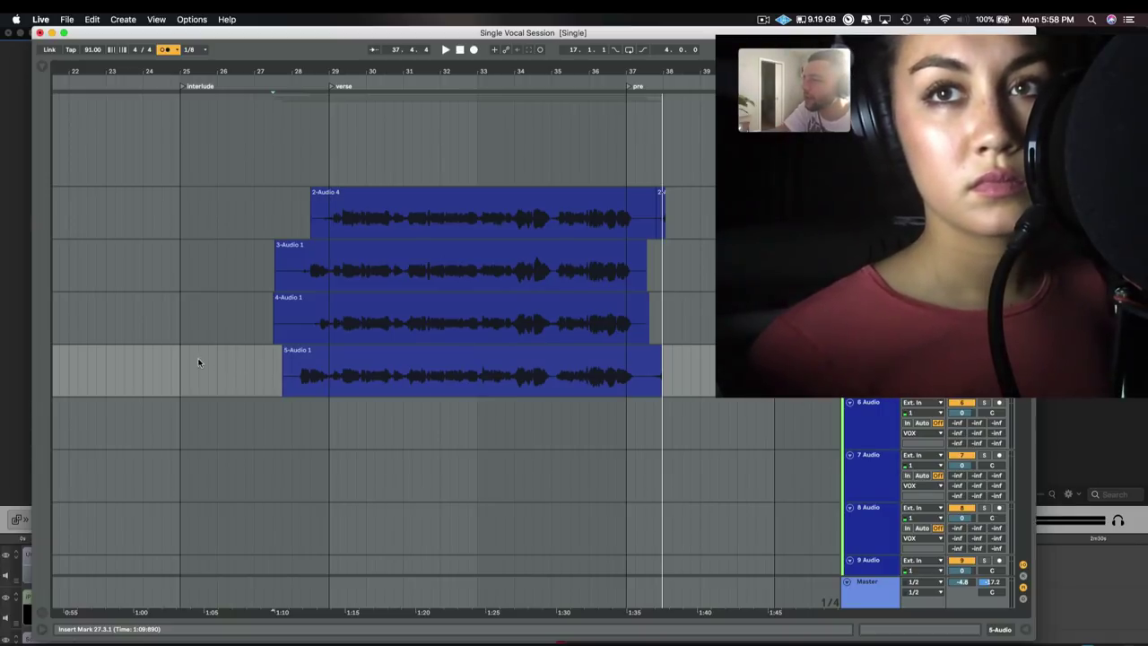
{"action": "key", "text": "space"}
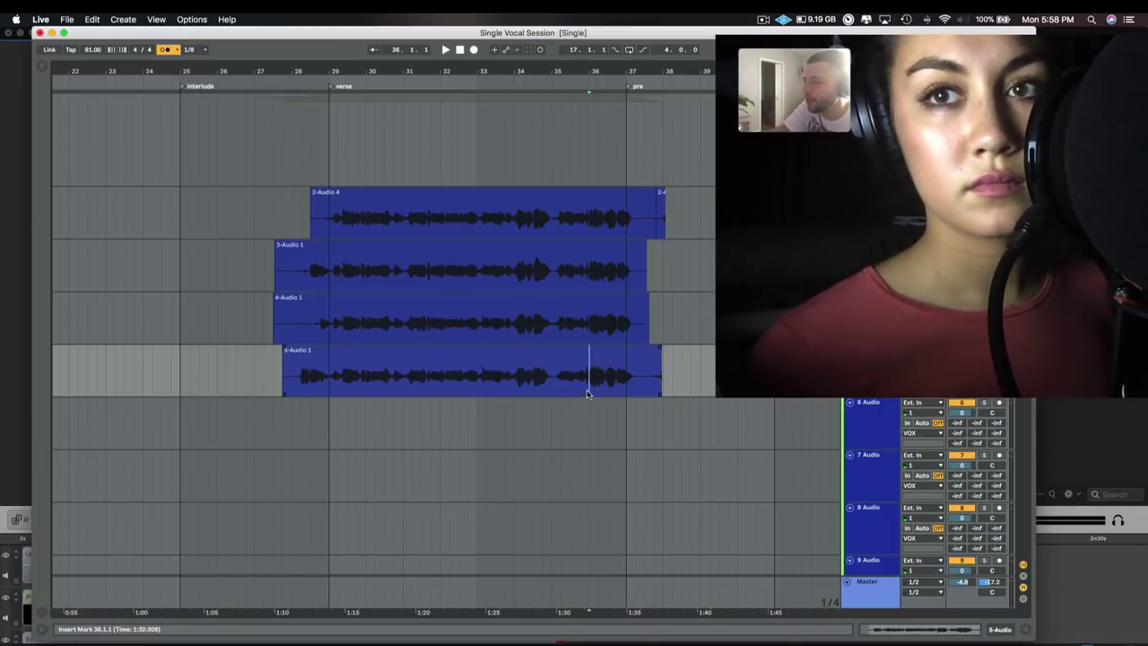
{"action": "key", "text": "space"}
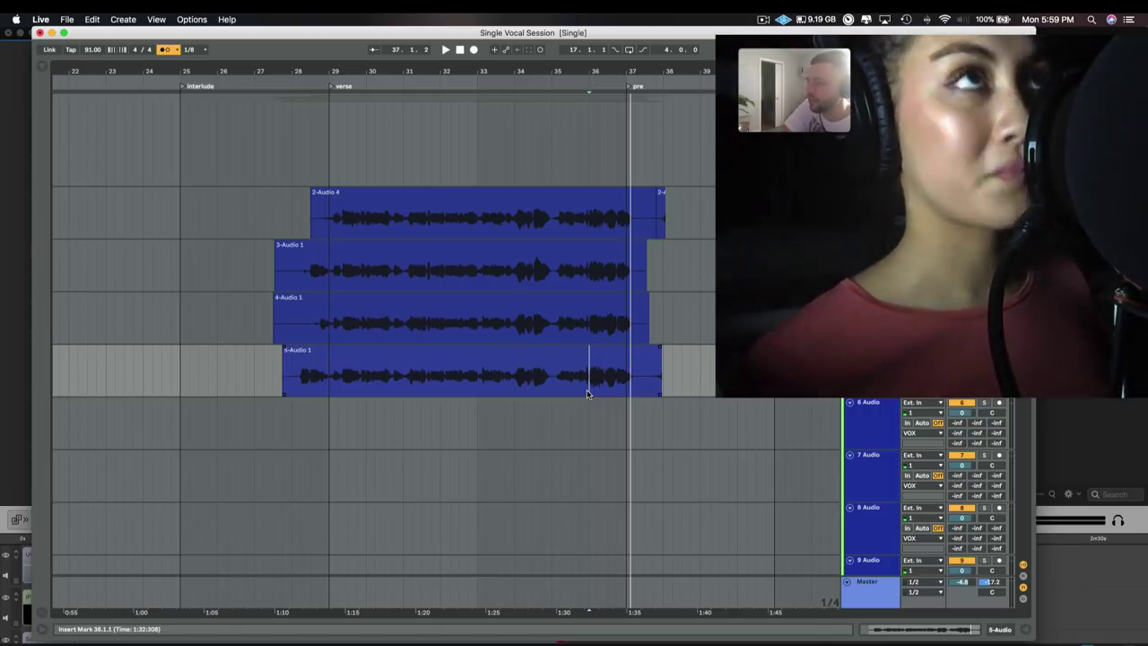
Step: Arm the 6-Audio track and record a longer take from bar 27 through the pre section to bar 41
{"action": "left_click", "coordinate": [998, 403]}
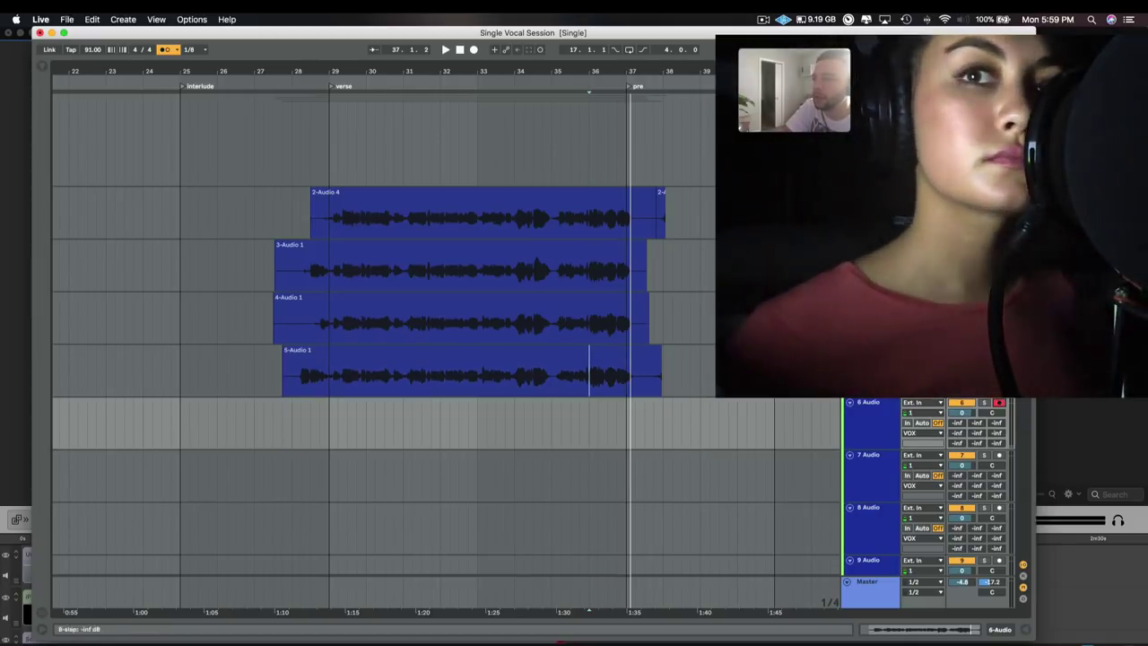
{"action": "left_click", "coordinate": [277, 419]}
{"action": "key", "text": "space"}
{"action": "key", "text": "F9"}
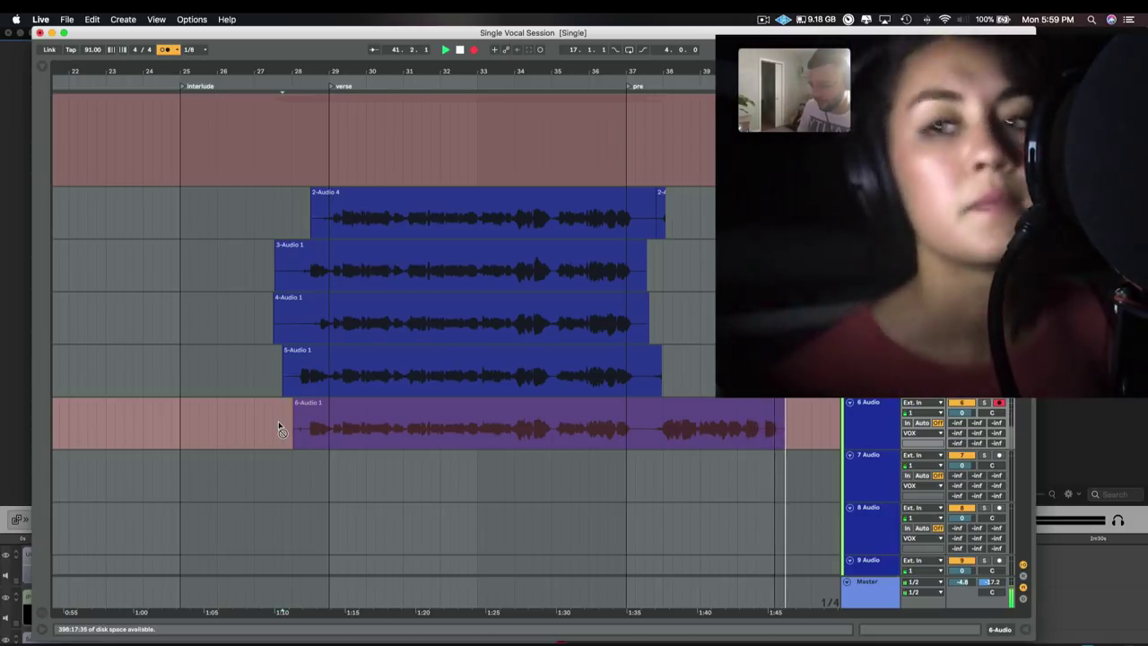
{"action": "key", "text": "F9"}
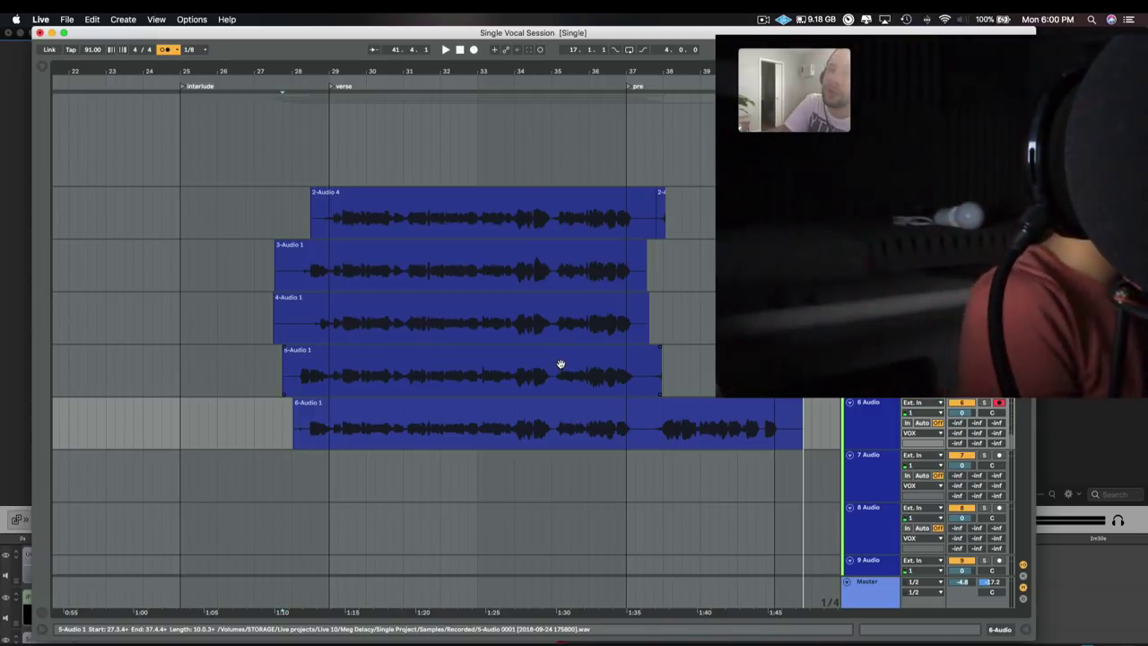
Step: Arm the 7-Audio track and record a full take from 27.3.1 through the pre section to bar 41, replacing the short attempt
{"action": "left_click", "coordinate": [862, 468]}
{"action": "left_click", "coordinate": [1000, 456]}
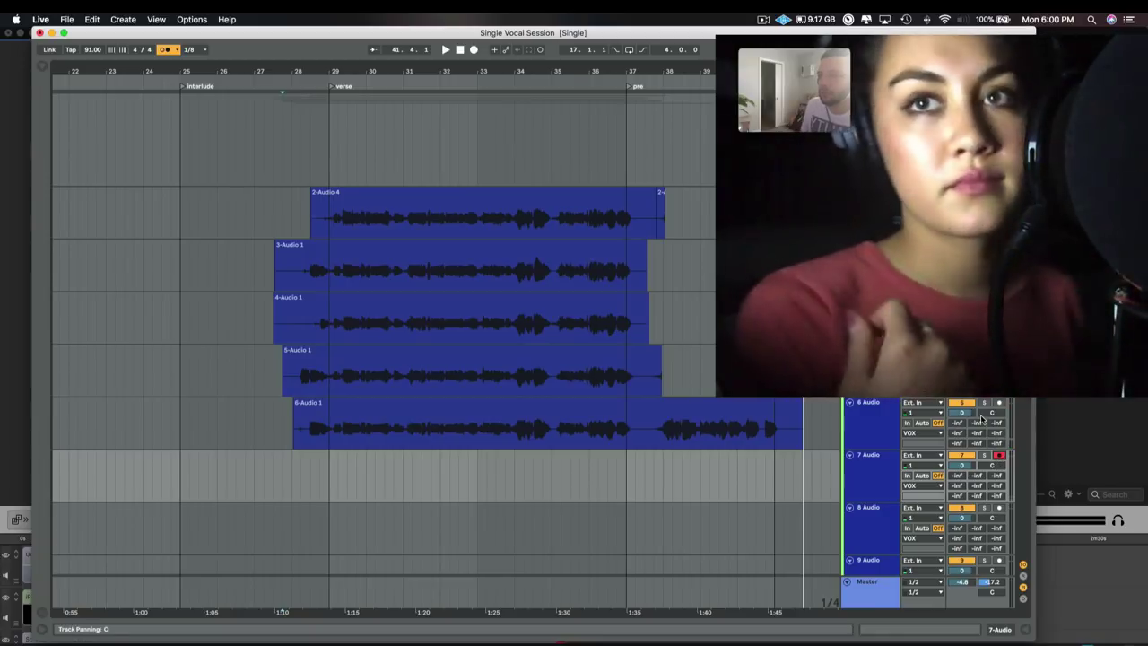
{"action": "key", "text": "F9"}
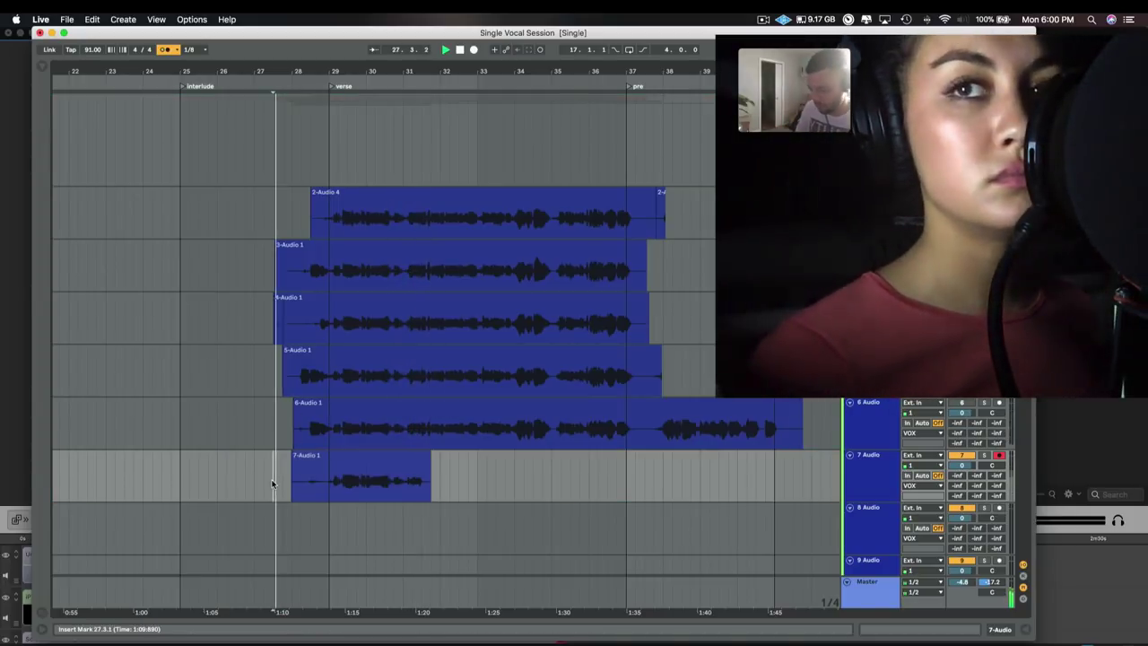
{"action": "key", "text": "F9"}
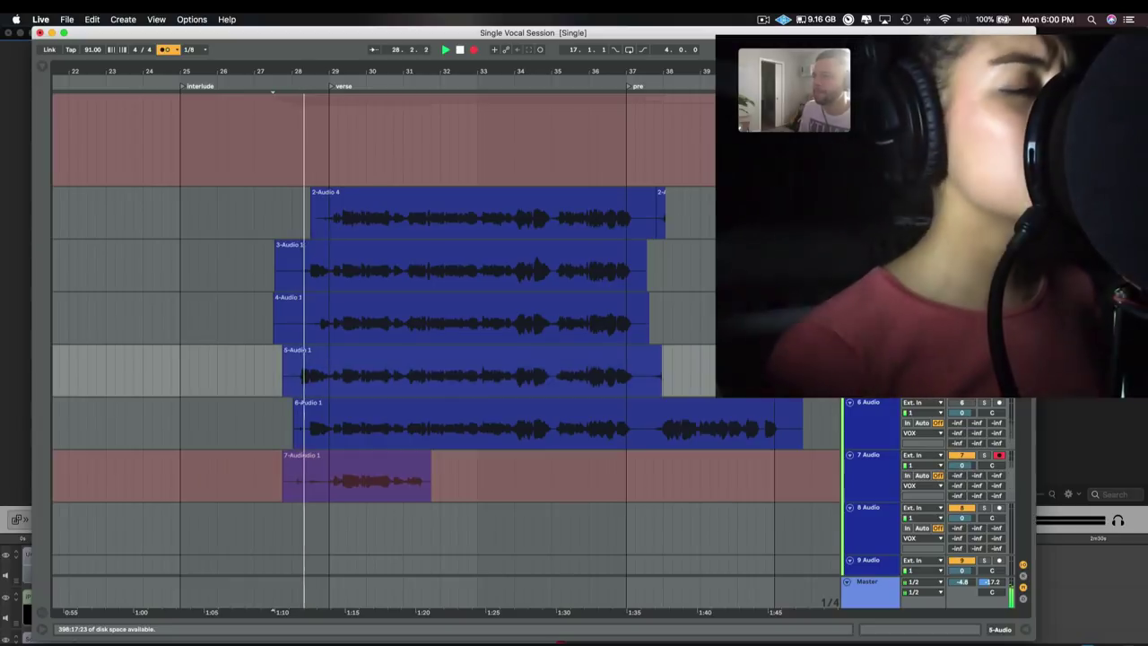
{"action": "right_click", "coordinate": [861, 403]}
{"action": "left_click", "coordinate": [888, 524]}
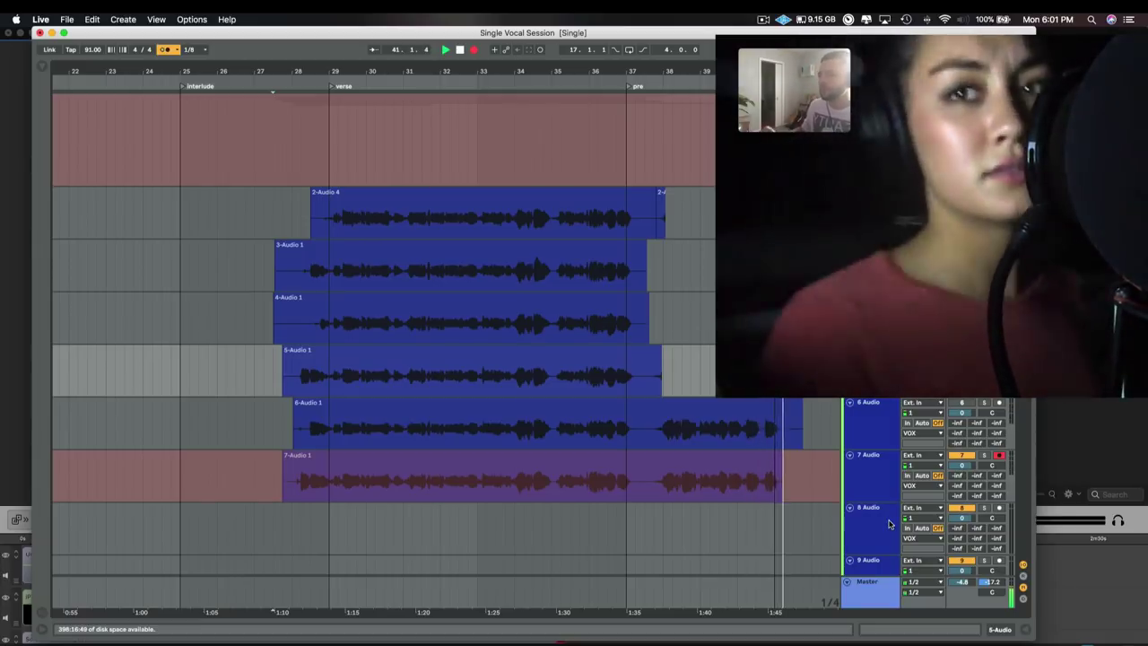
{"action": "key", "text": "F9"}
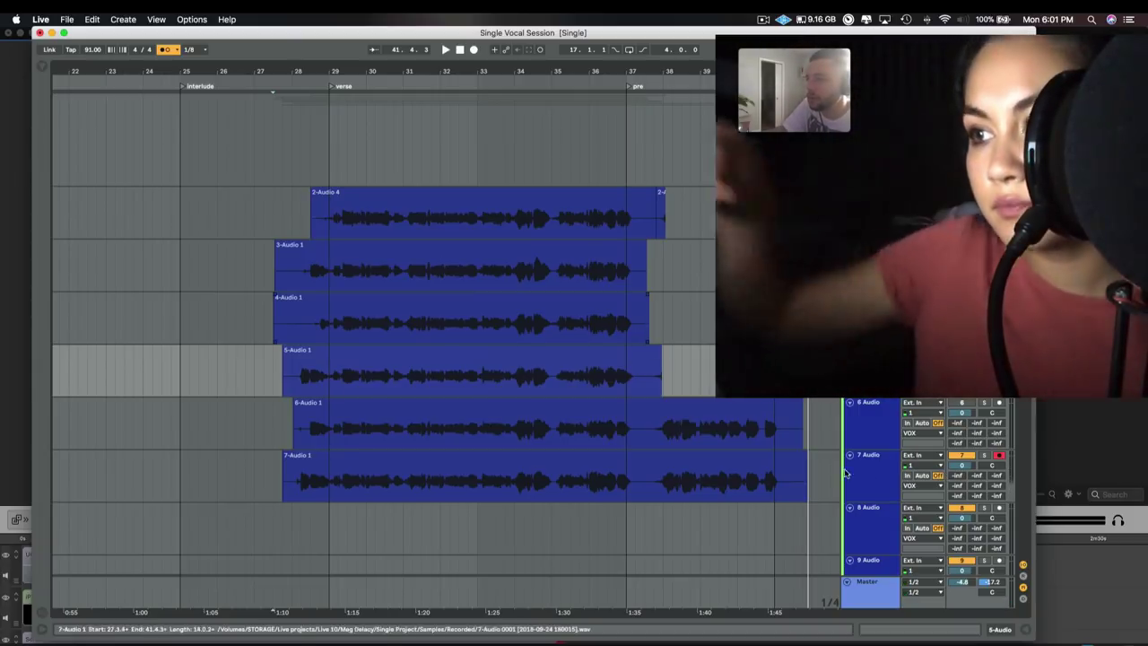
Step: Arm the 8-Audio track and record a take from 26.4.1 through the pre section to bar 41
{"action": "left_click", "coordinate": [871, 513]}
{"action": "left_click", "coordinate": [998, 508]}
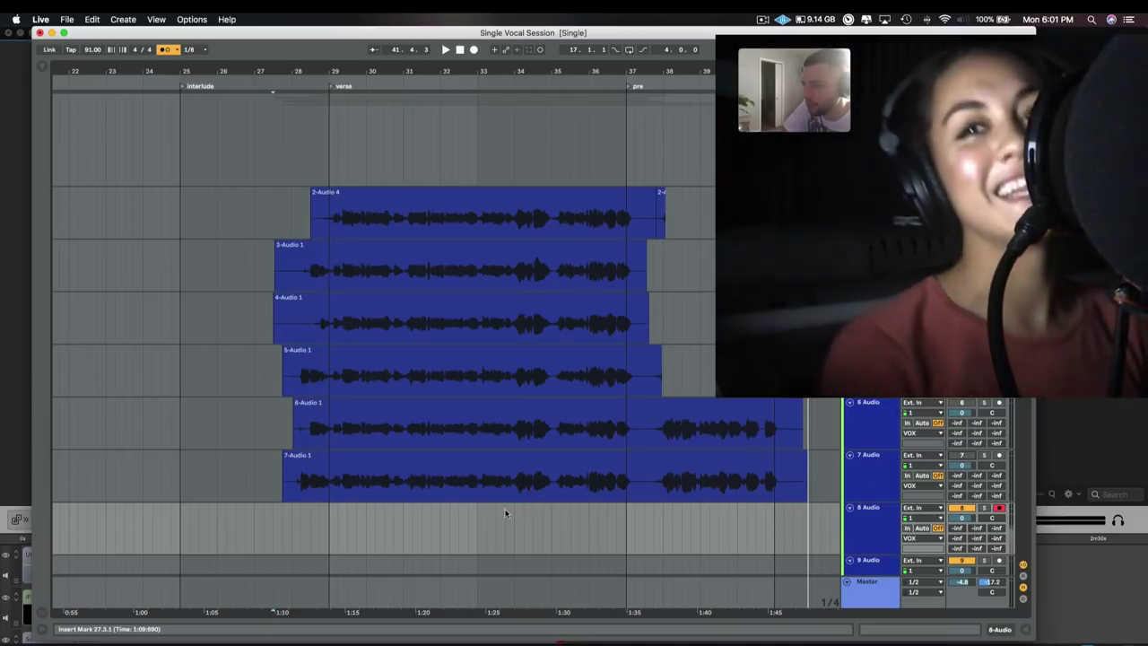
{"action": "left_click", "coordinate": [282, 523]}
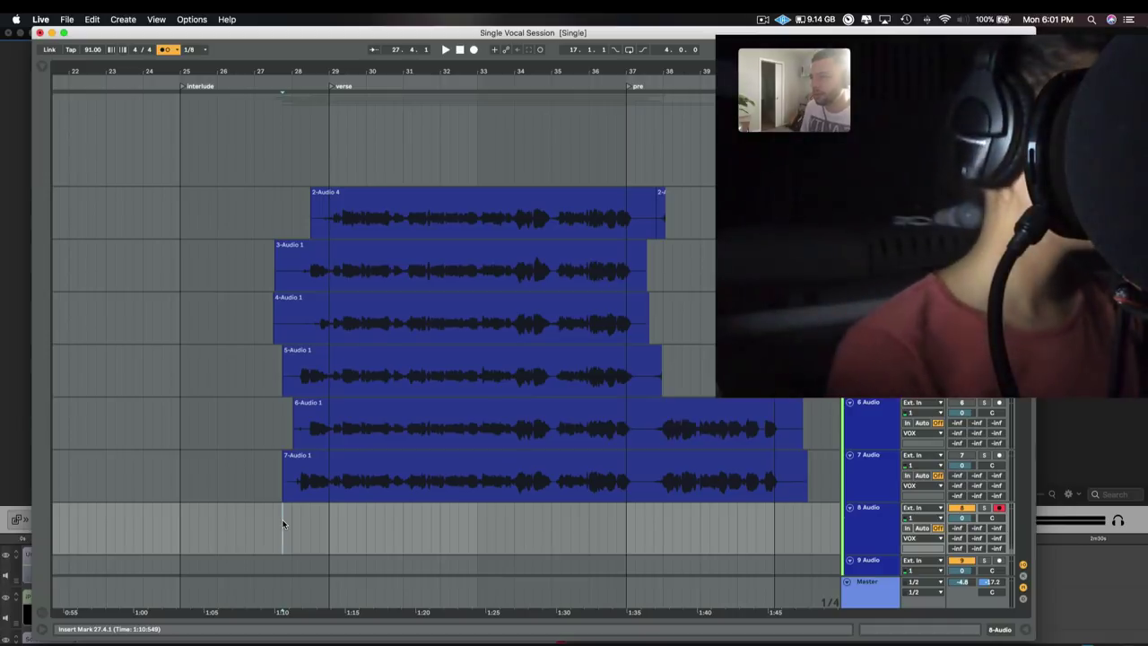
{"action": "key", "text": "space"}
{"action": "key", "text": "F9"}
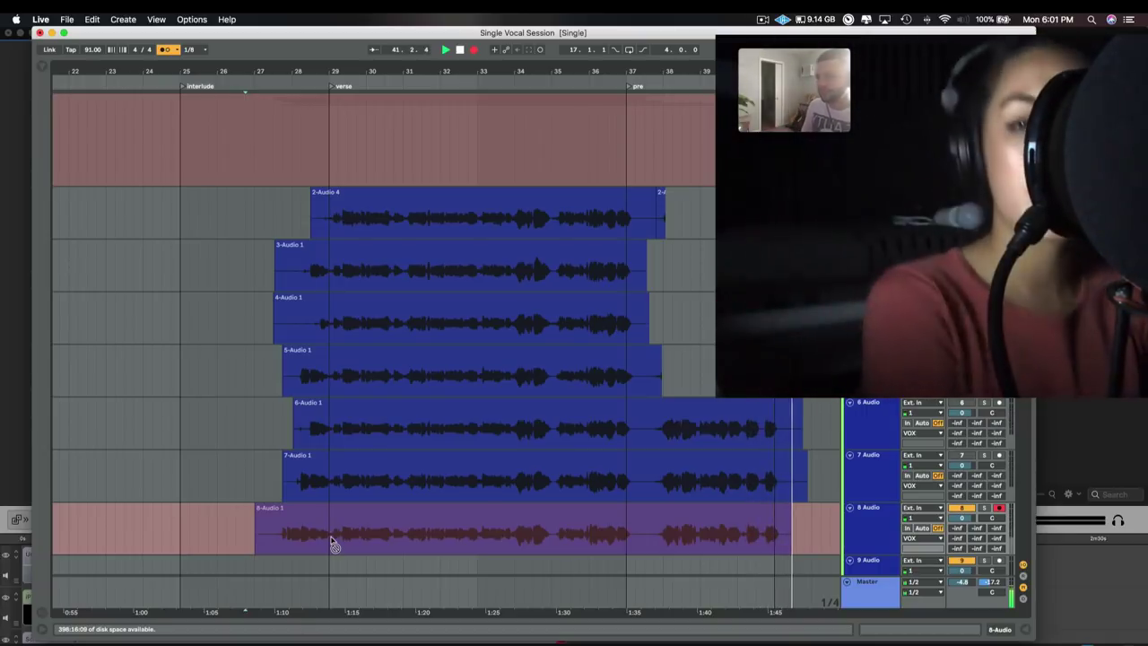
{"action": "key", "text": "space"}
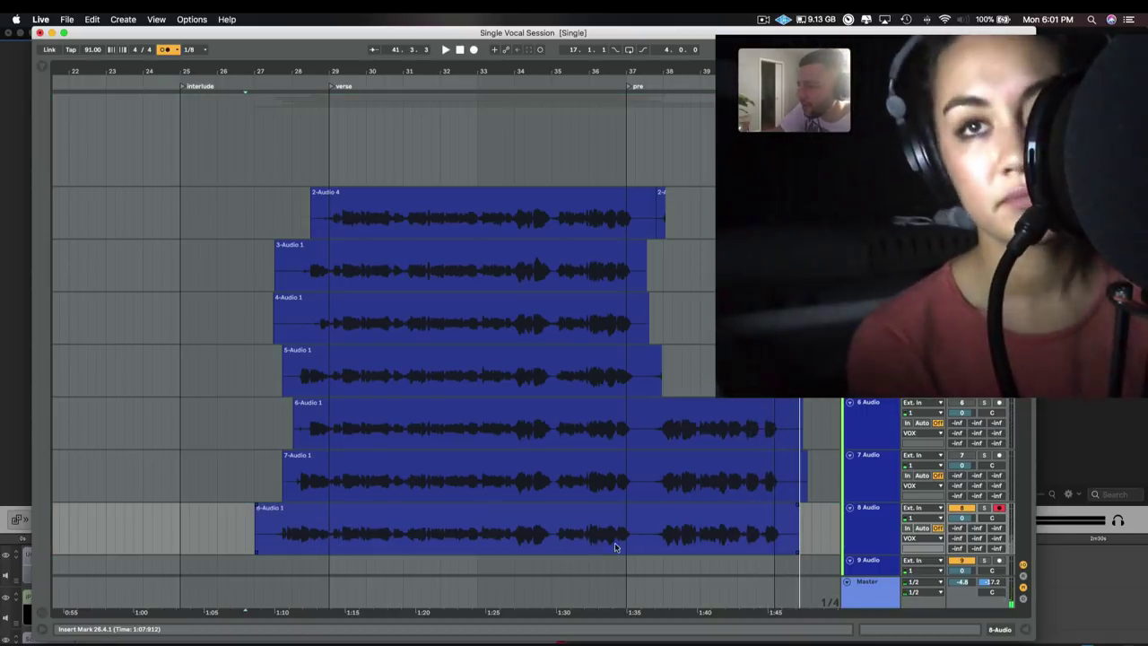
Step: Play back the 8-Audio take from 35.1.1, then split off its section from 35.1.1 to 37.2.1 and color it light green
{"action": "key", "text": "space"}
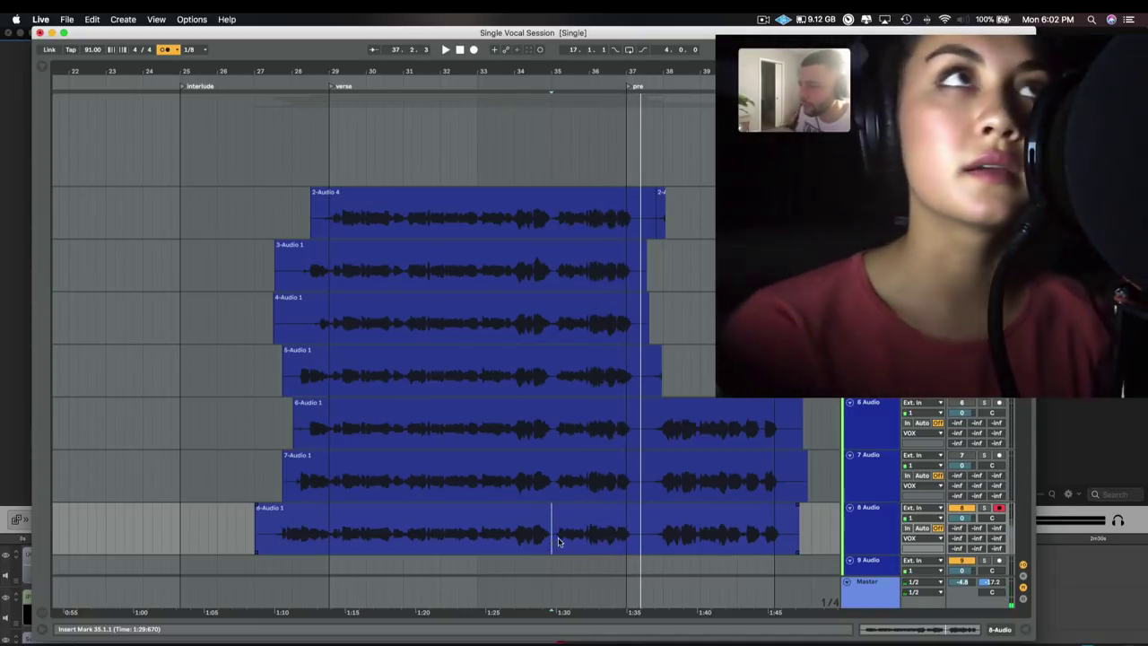
{"action": "key", "text": "space"}
{"action": "left_click_drag", "start_coordinate": [555, 540], "coordinate": [633, 542]}
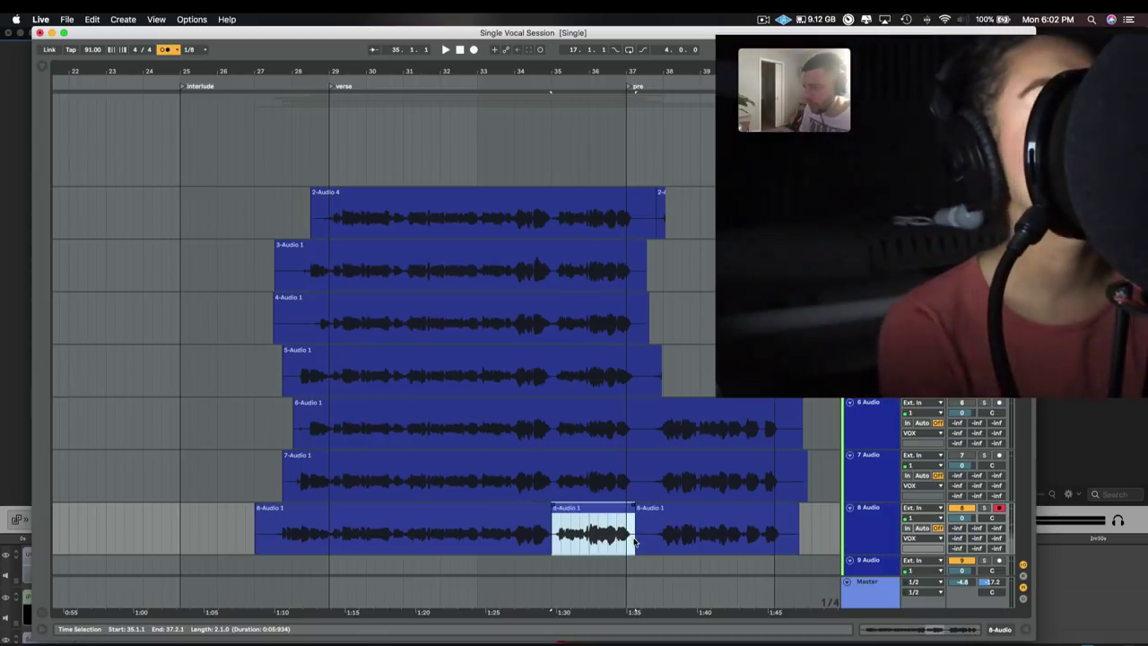
{"action": "right_click", "coordinate": [596, 510]}
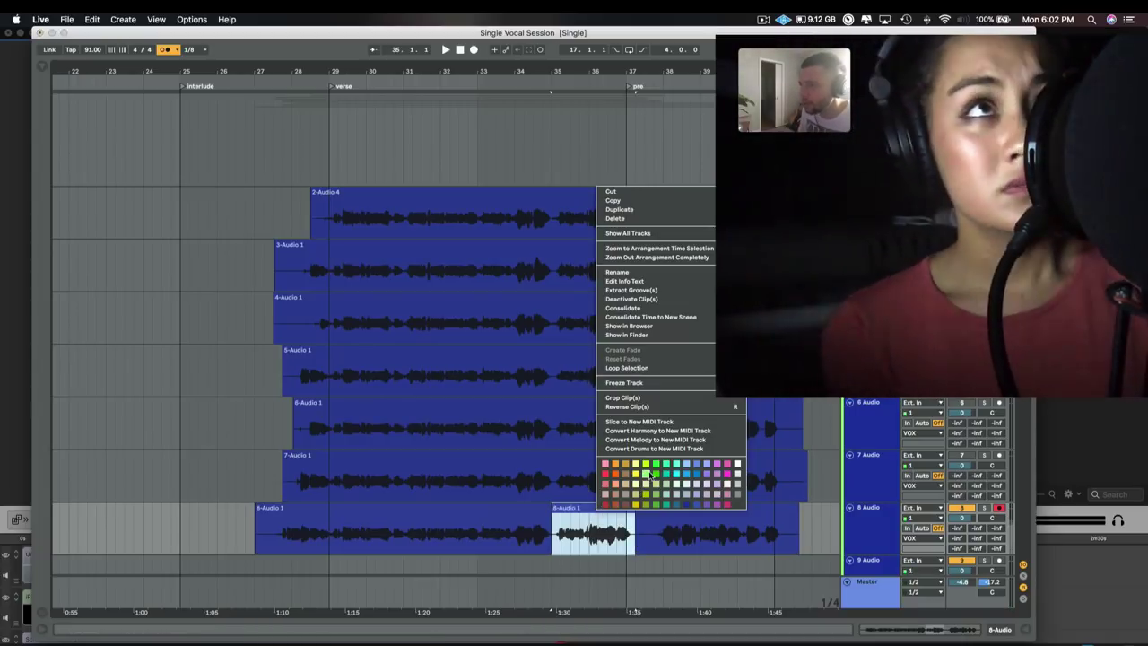
{"action": "left_click", "coordinate": [647, 473]}
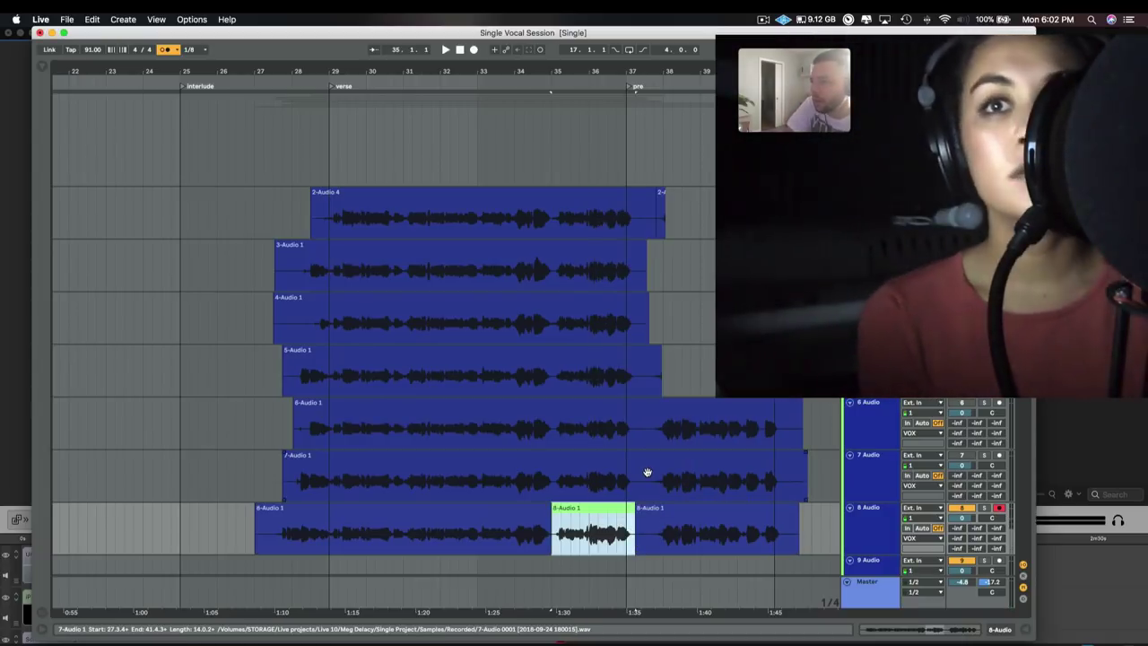
Step: Arm the 9-Audio track and record a take from 27.1.1 through the pre section to bar 41
{"action": "scroll", "coordinate": [582, 399], "scroll_direction": "down", "scroll_amount": 5}
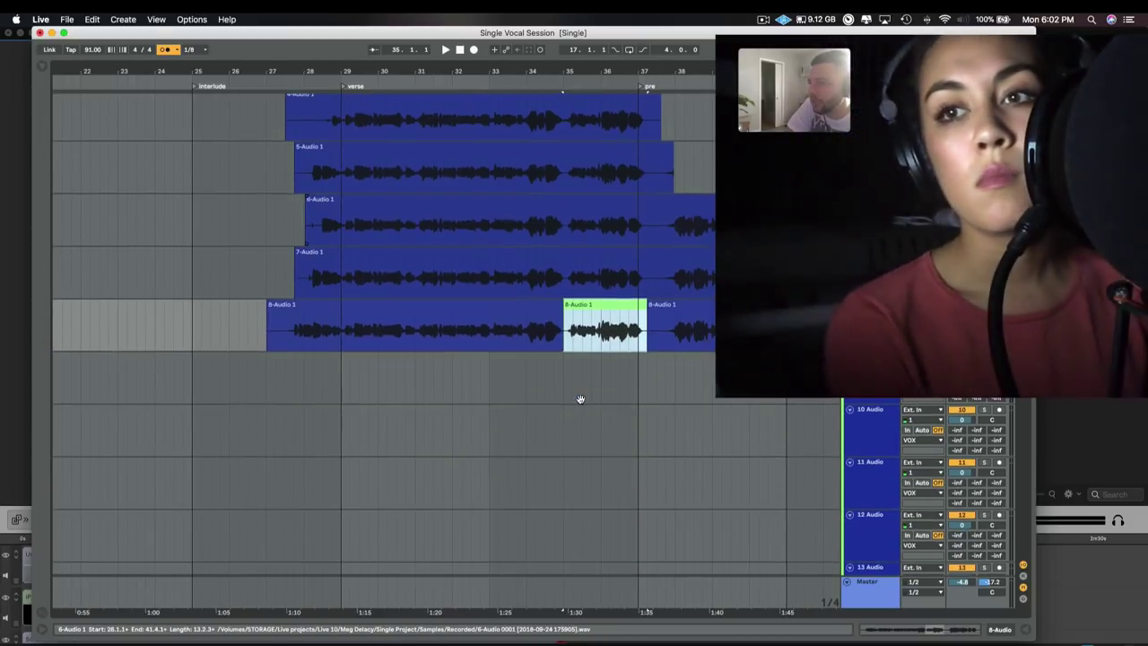
{"action": "key", "text": "Down"}
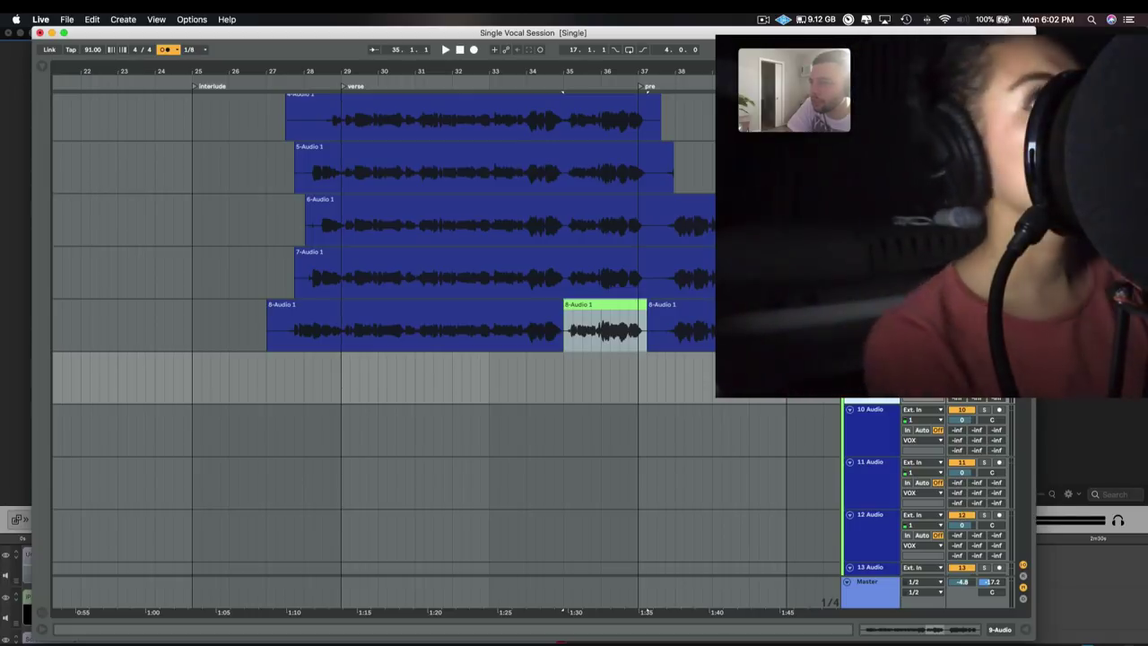
{"action": "left_click", "coordinate": [262, 373]}
{"action": "key", "text": "space"}
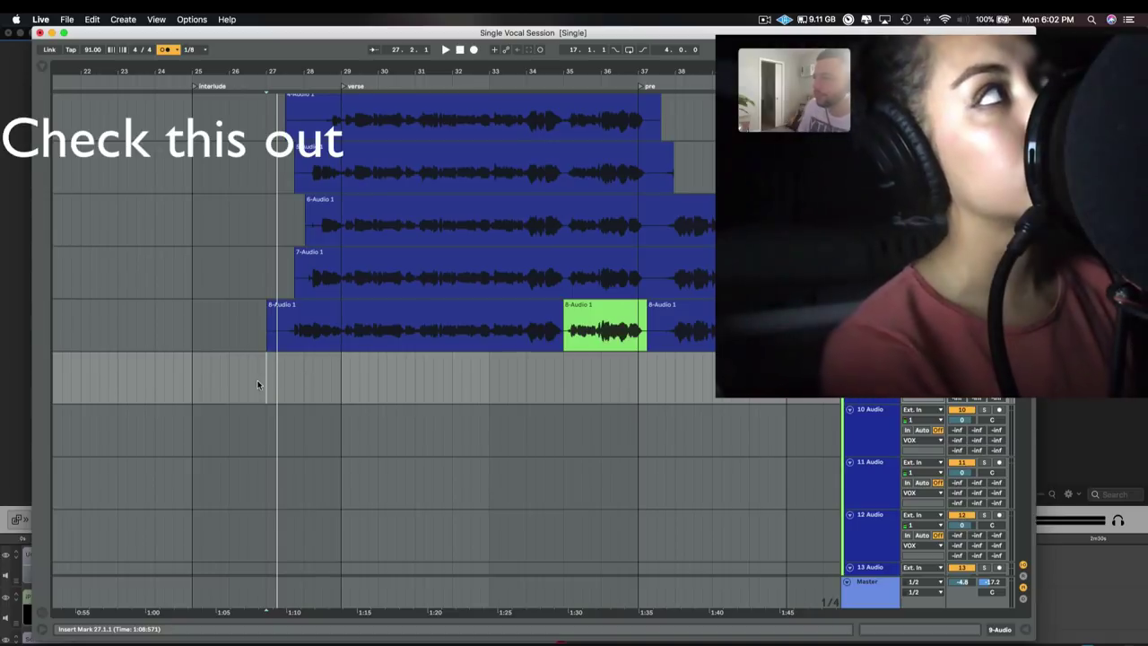
{"action": "key", "text": "F9"}
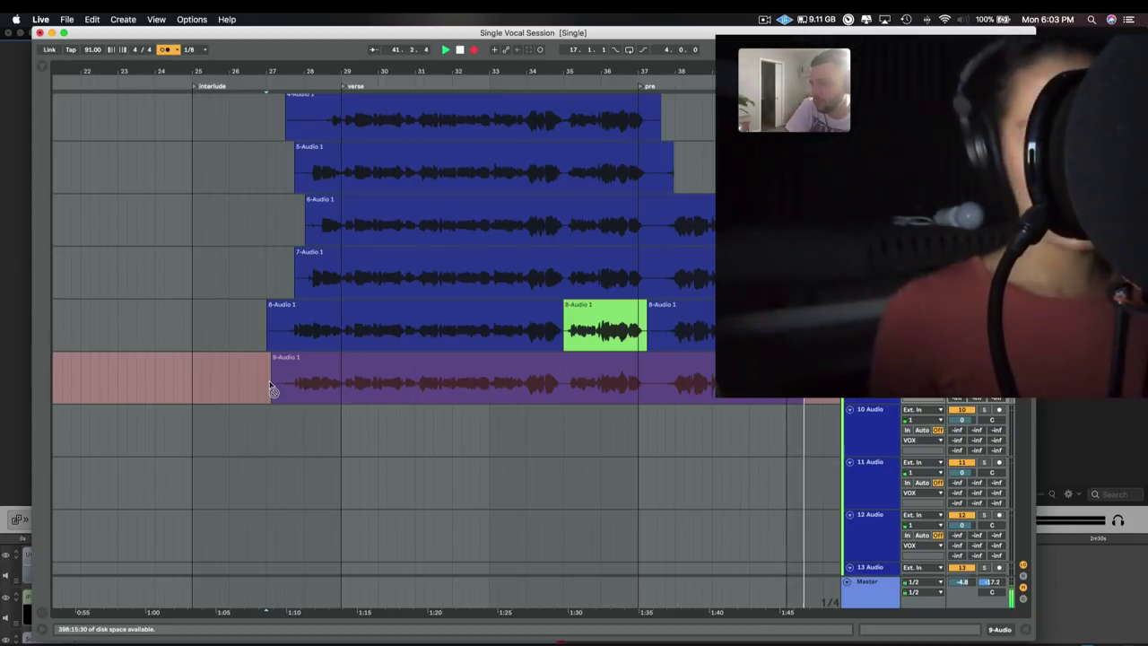
{"action": "key", "text": "F9"}
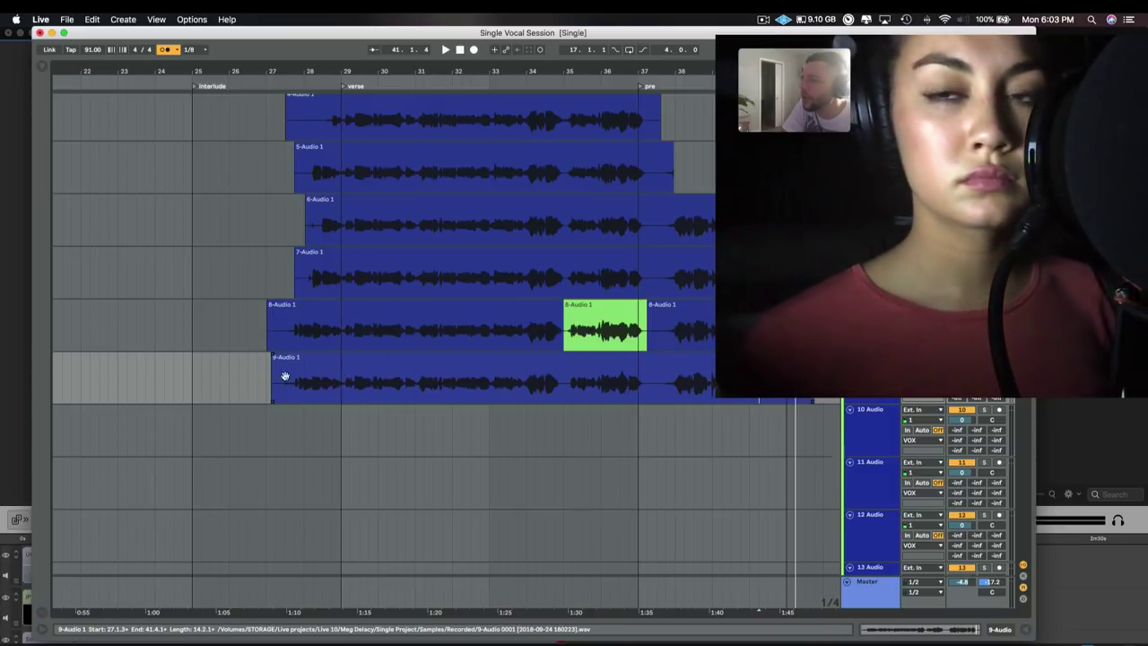
Step: Arm the 10-Audio track and record a take from 27.1.1 through the pre section to bar 41
{"action": "left_click_drag", "start_coordinate": [269, 377], "coordinate": [281, 380]}
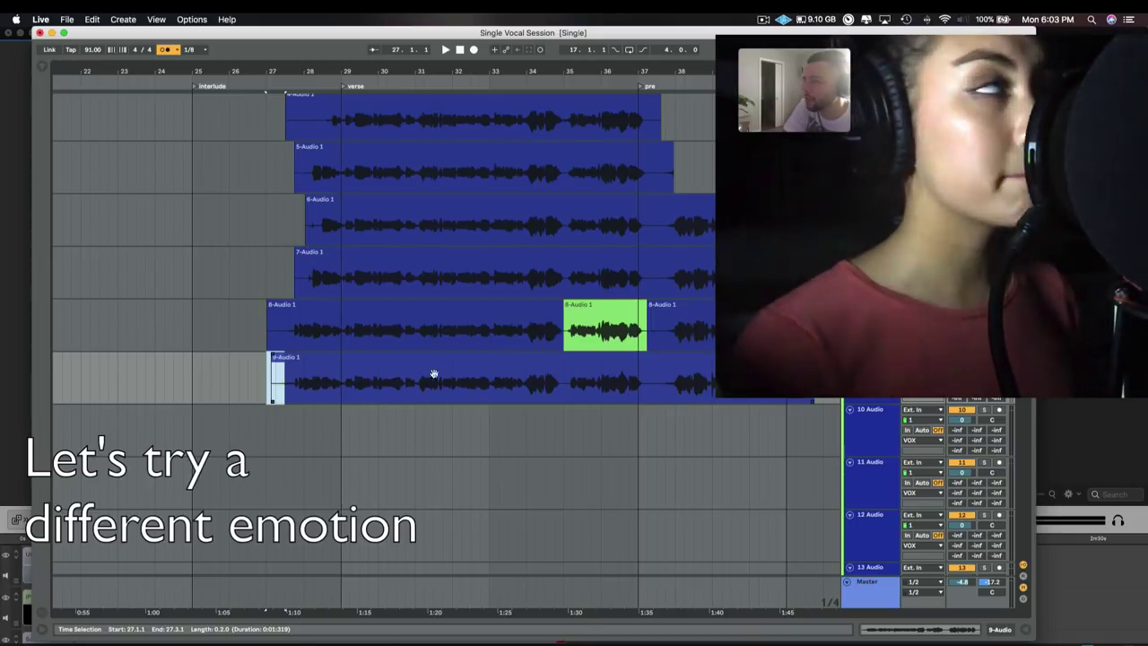
{"action": "left_click", "coordinate": [998, 409]}
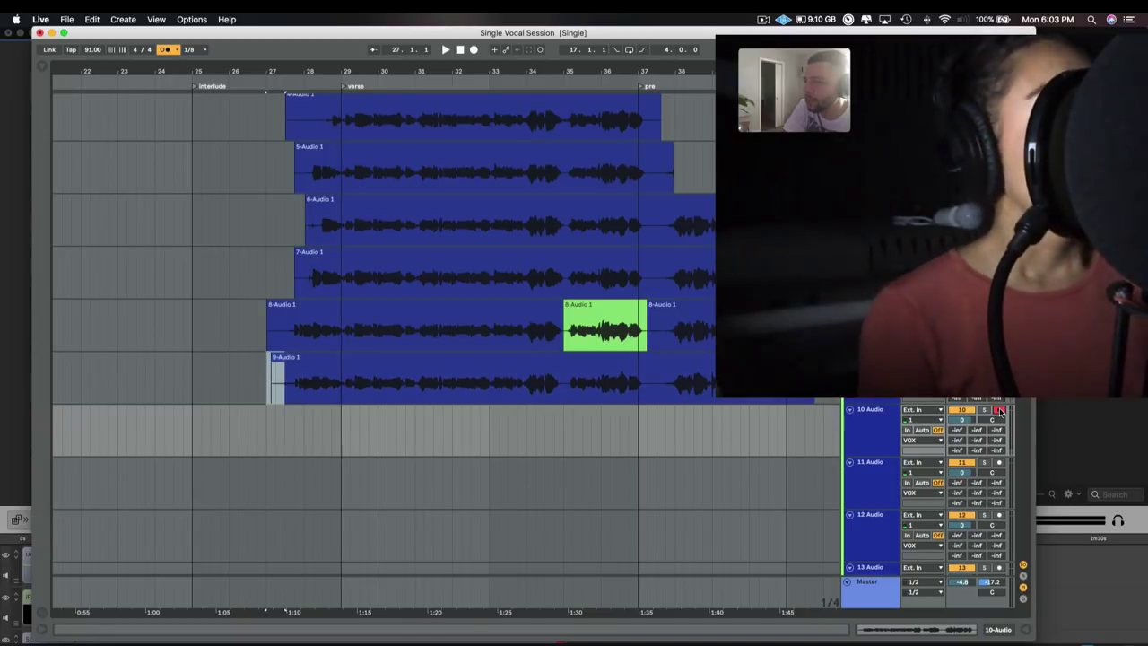
{"action": "left_click", "coordinate": [262, 435]}
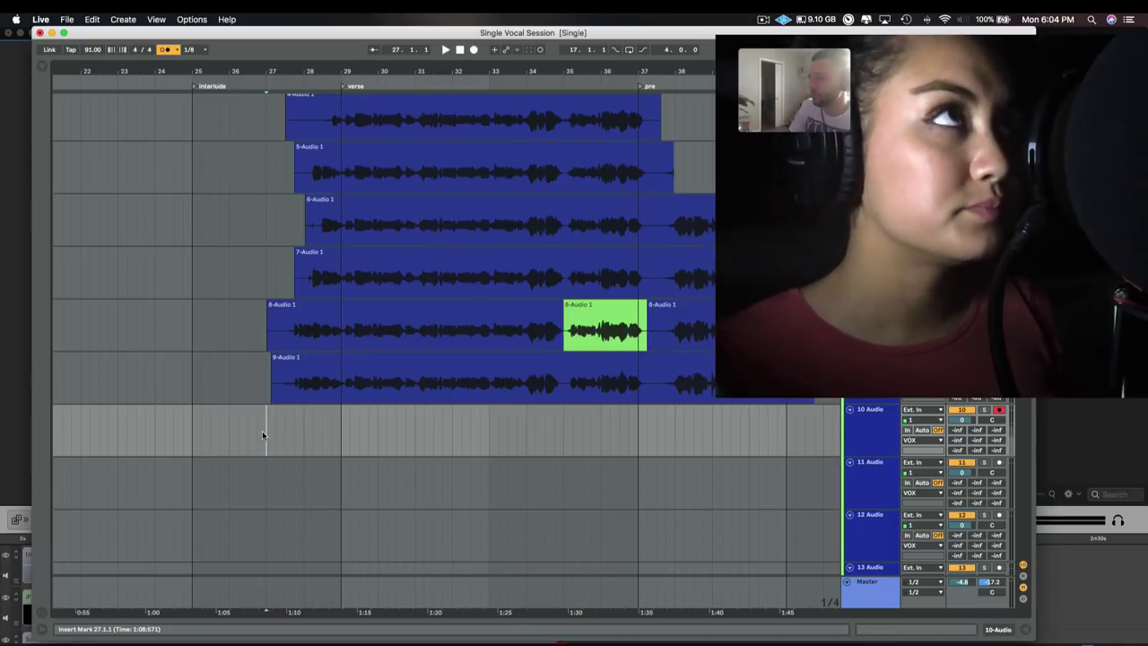
{"action": "key", "text": "space"}
{"action": "key", "text": "F9"}
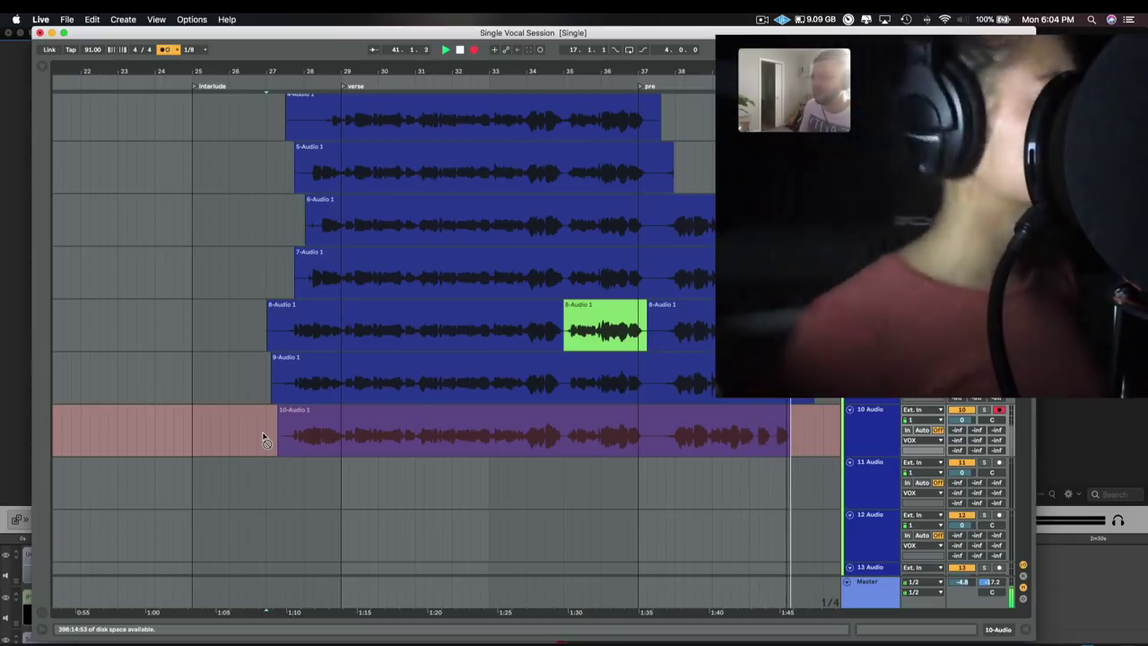
{"action": "key", "text": "space"}
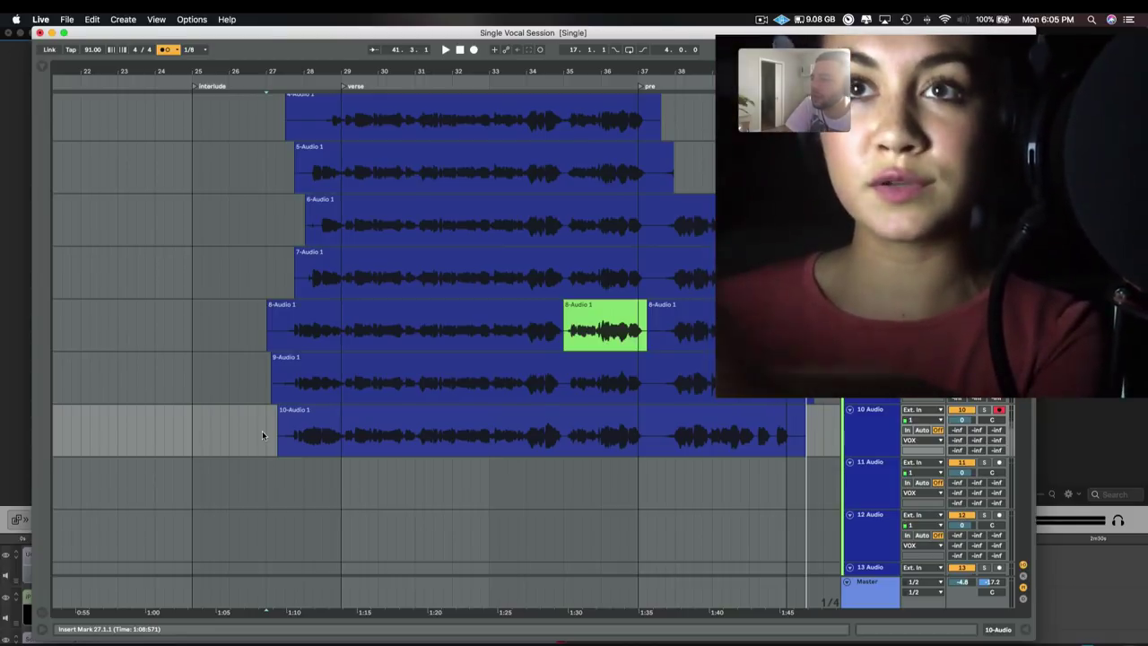
Step: Color the 10-Audio track red and rename it "angry"
{"action": "right_click", "coordinate": [863, 415]}
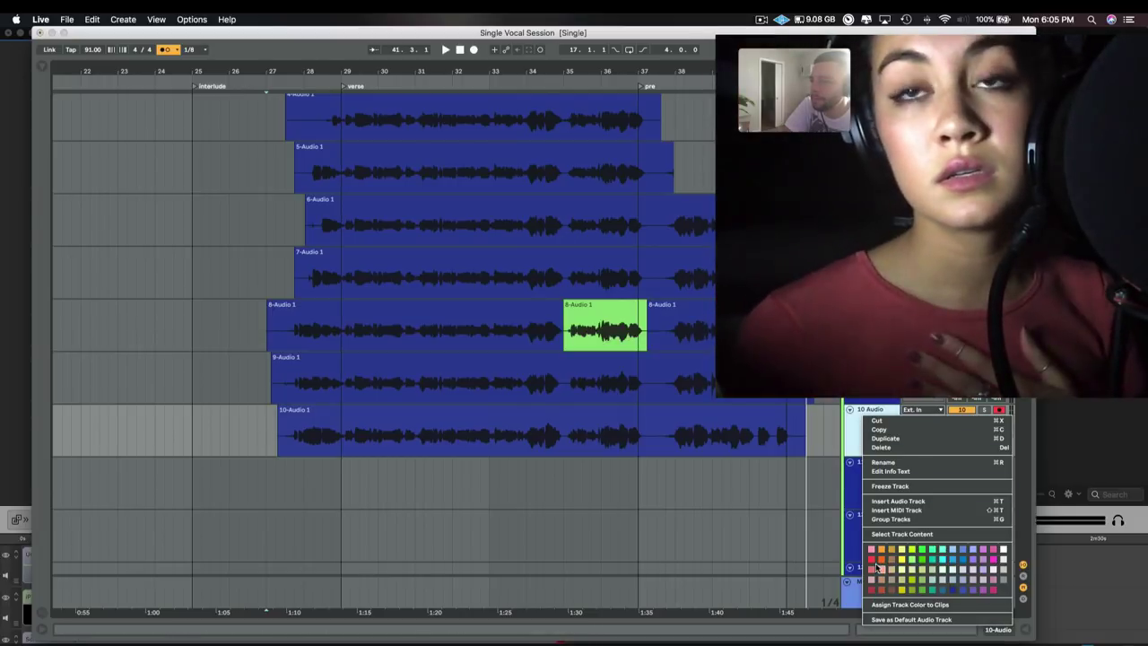
{"action": "left_click", "coordinate": [870, 559]}
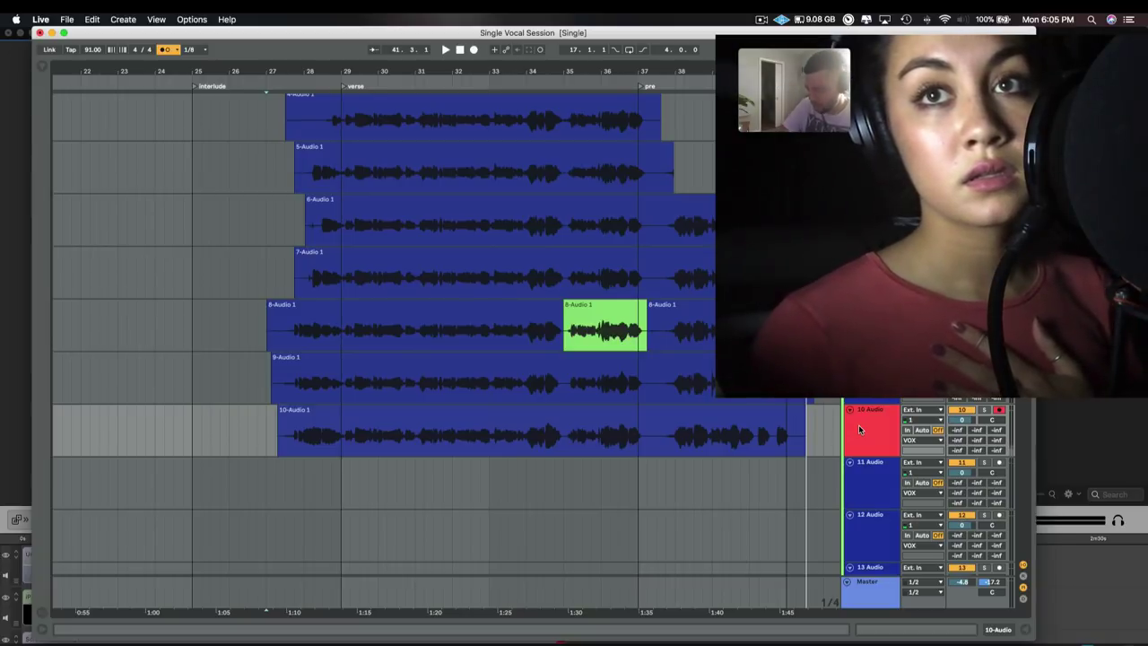
{"action": "key", "text": "super+r"}
{"action": "type", "text": "angry"}
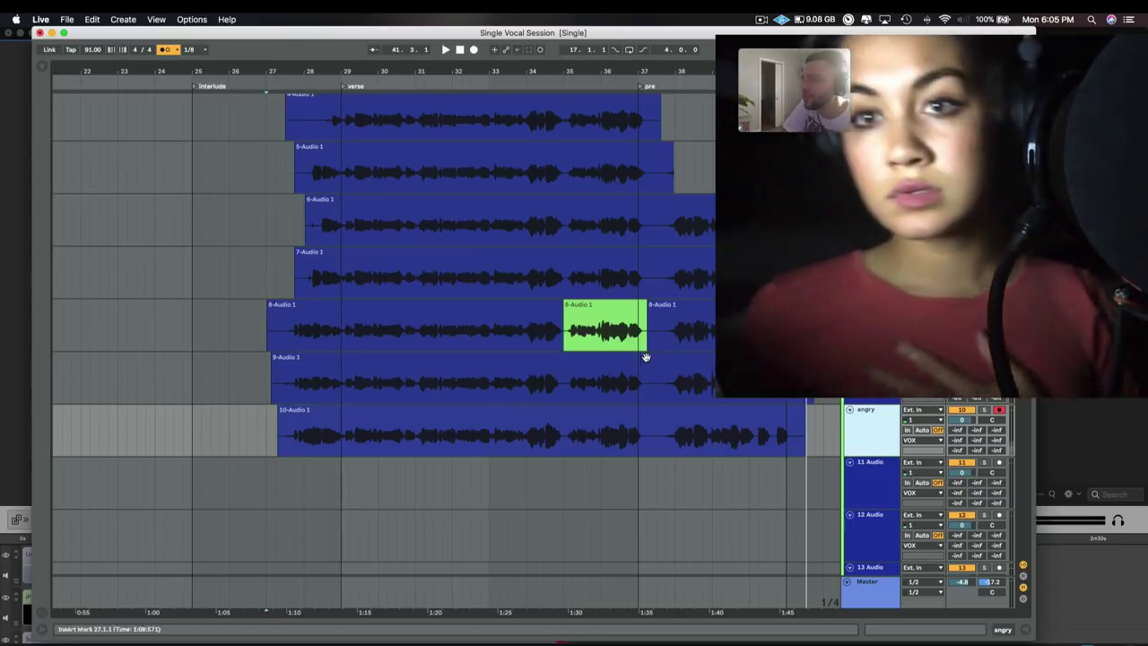
Step: Play back the 4-Audio take from 27.3.1 through the verse for comparison with the angry take
{"action": "scroll", "coordinate": [497, 207], "scroll_direction": "up", "scroll_amount": 2}
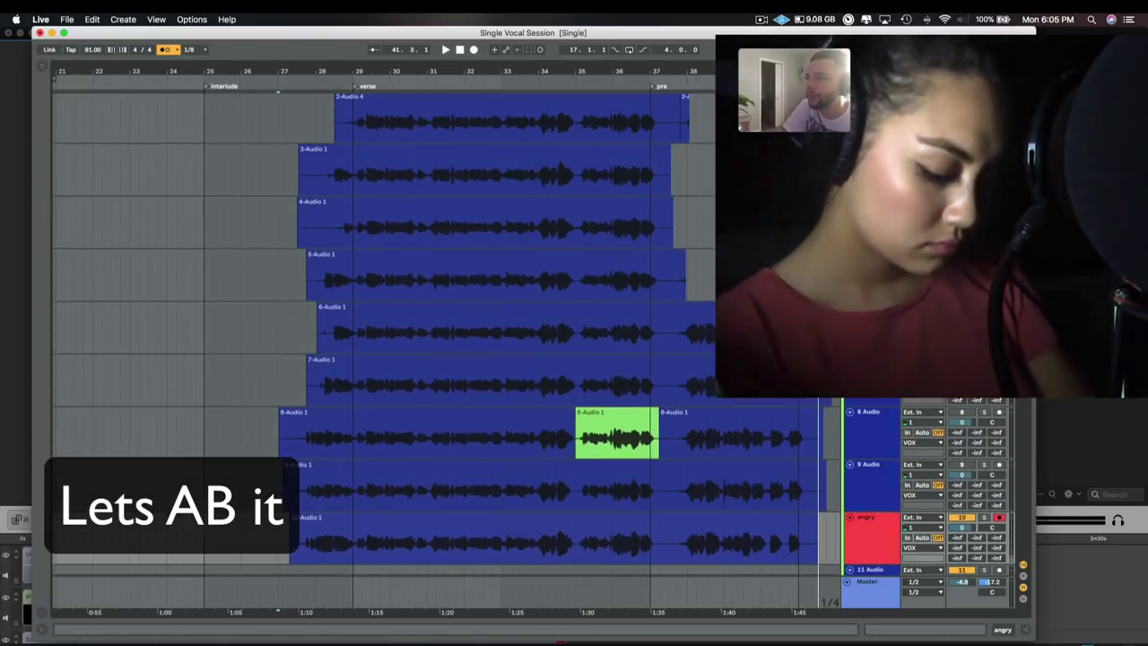
{"action": "left_click", "coordinate": [171, 222]}
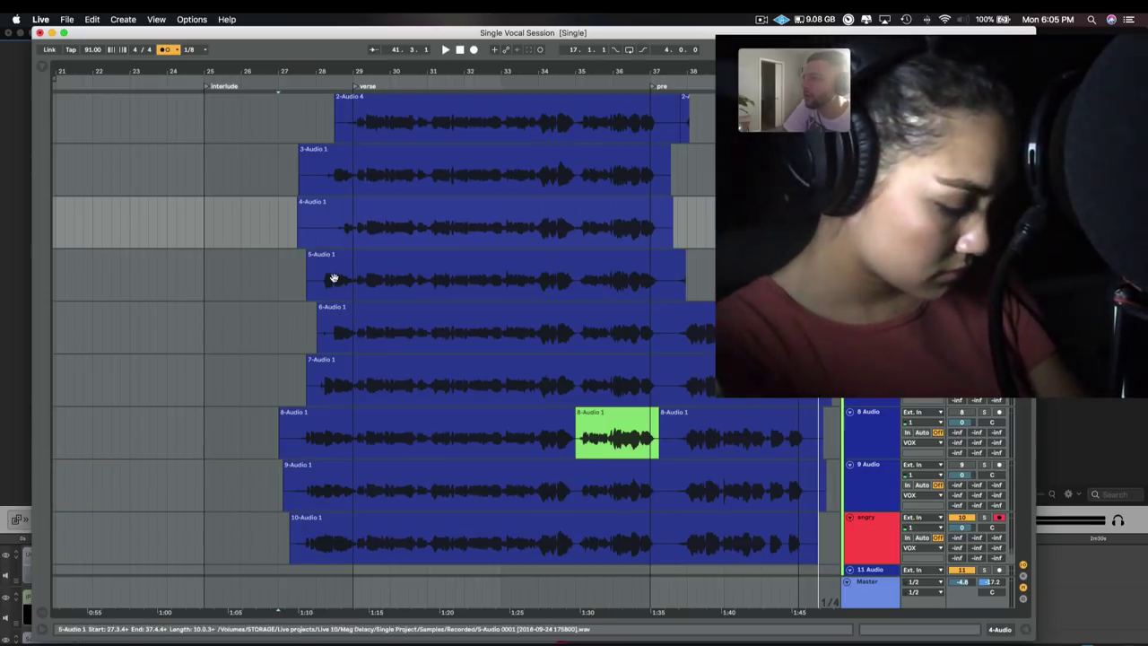
{"action": "left_click", "coordinate": [293, 227]}
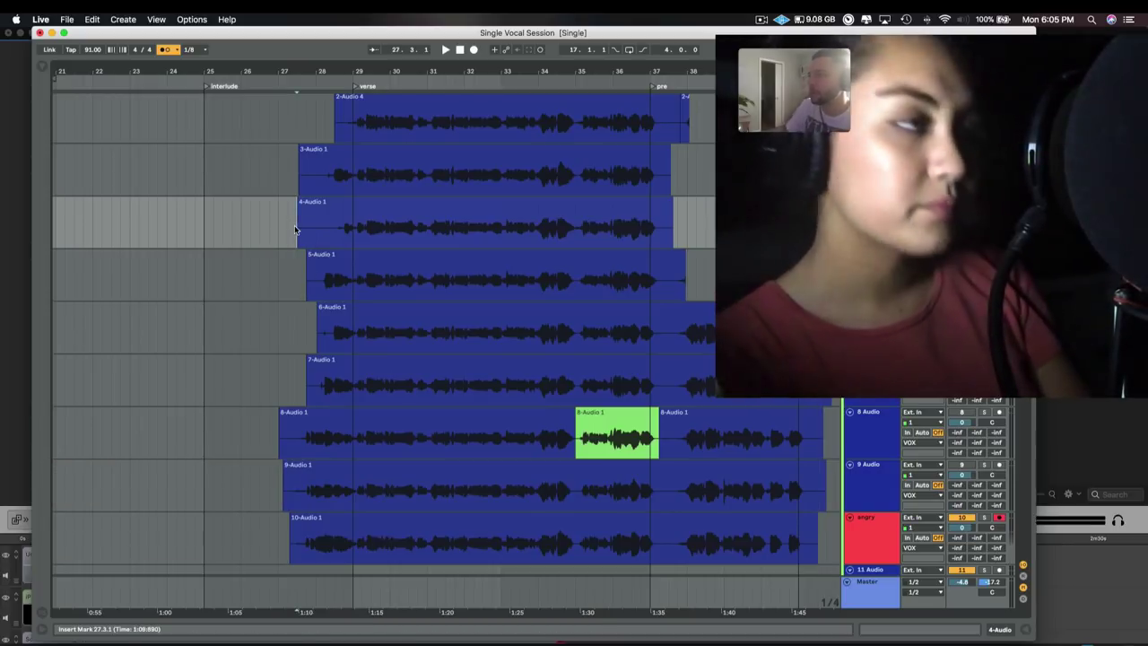
{"action": "key", "text": "space"}
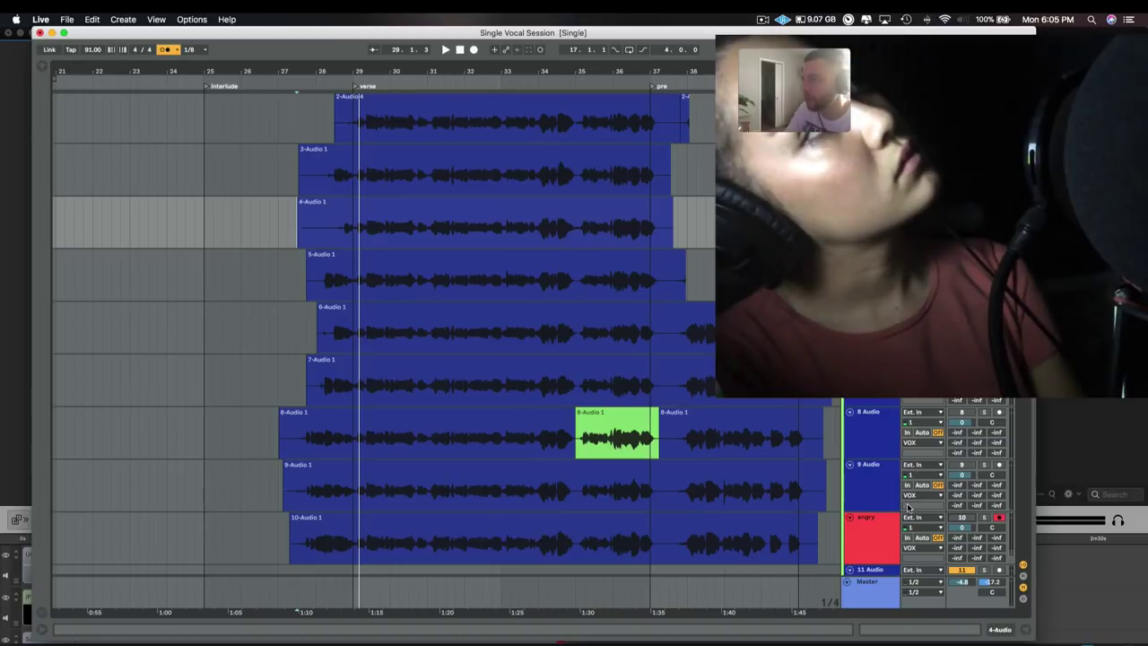
{"action": "left_click", "coordinate": [322, 237]}
{"action": "key", "text": "space"}
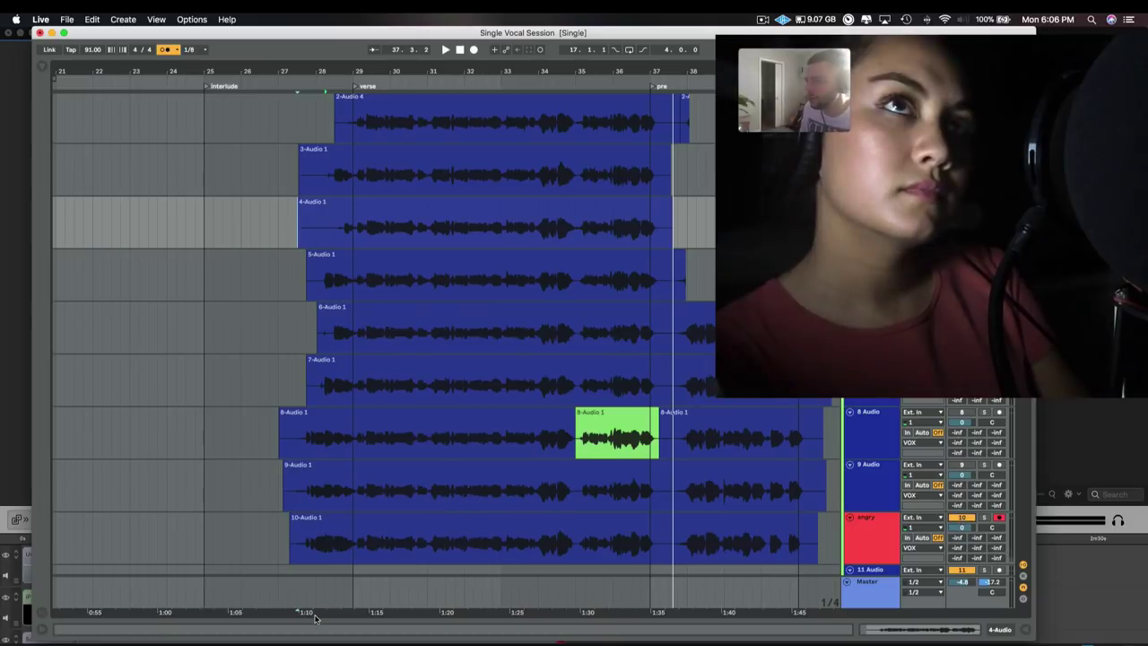
Step: Play back the angry take from 28.4.1, then split off its section from 29.1.1 to 33.1.1 and color it red
{"action": "left_click_drag", "start_coordinate": [291, 551], "coordinate": [306, 553]}
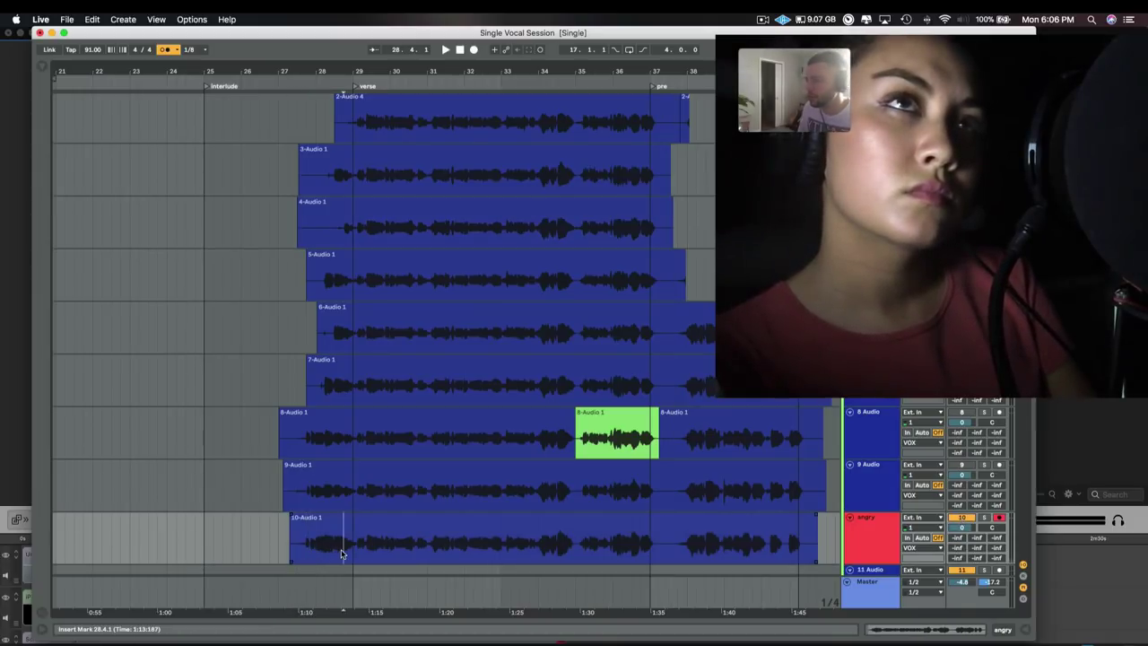
{"action": "key", "text": "space"}
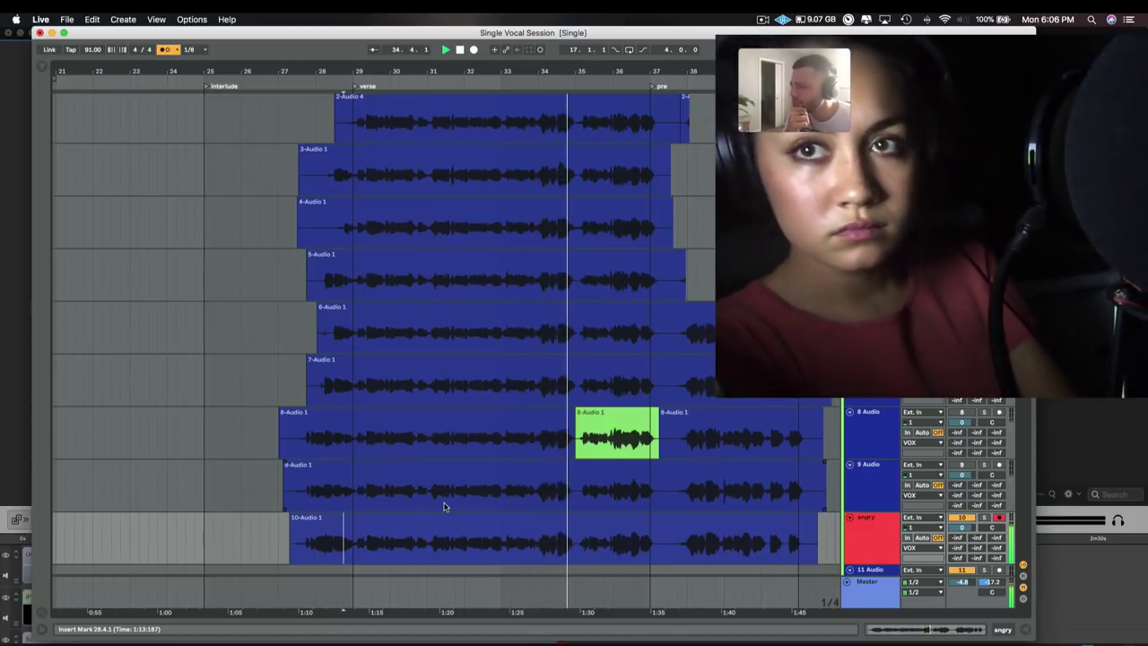
{"action": "left_click_drag", "start_coordinate": [501, 542], "coordinate": [353, 551]}
{"action": "key", "text": "super+e"}
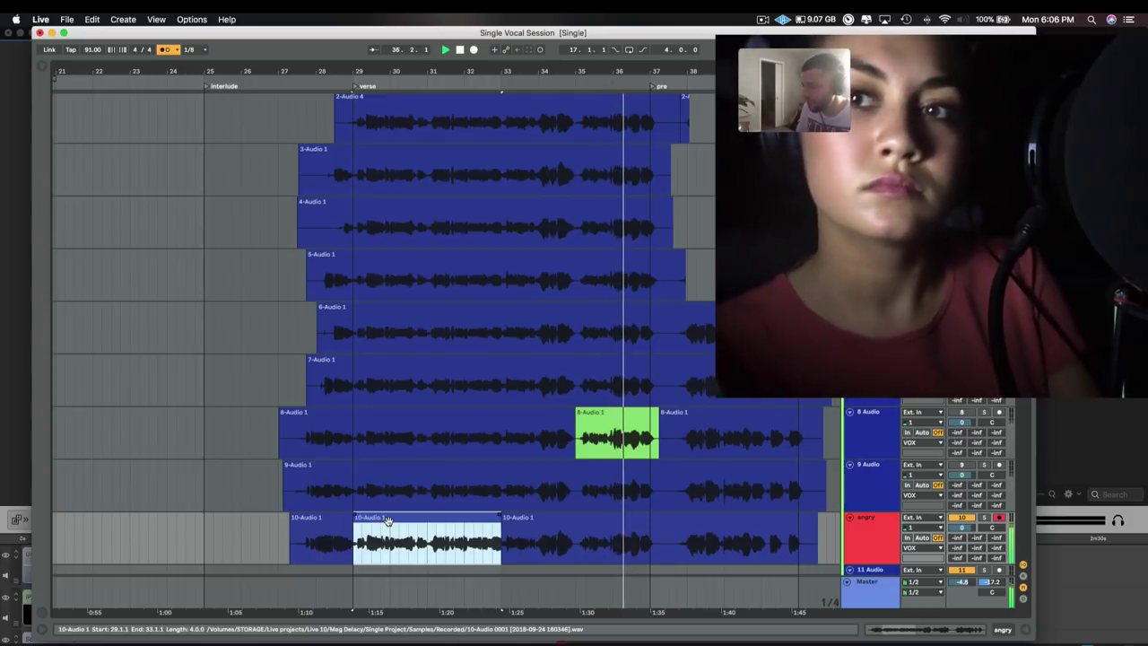
{"action": "right_click", "coordinate": [387, 521]}
{"action": "left_click", "coordinate": [396, 484]}
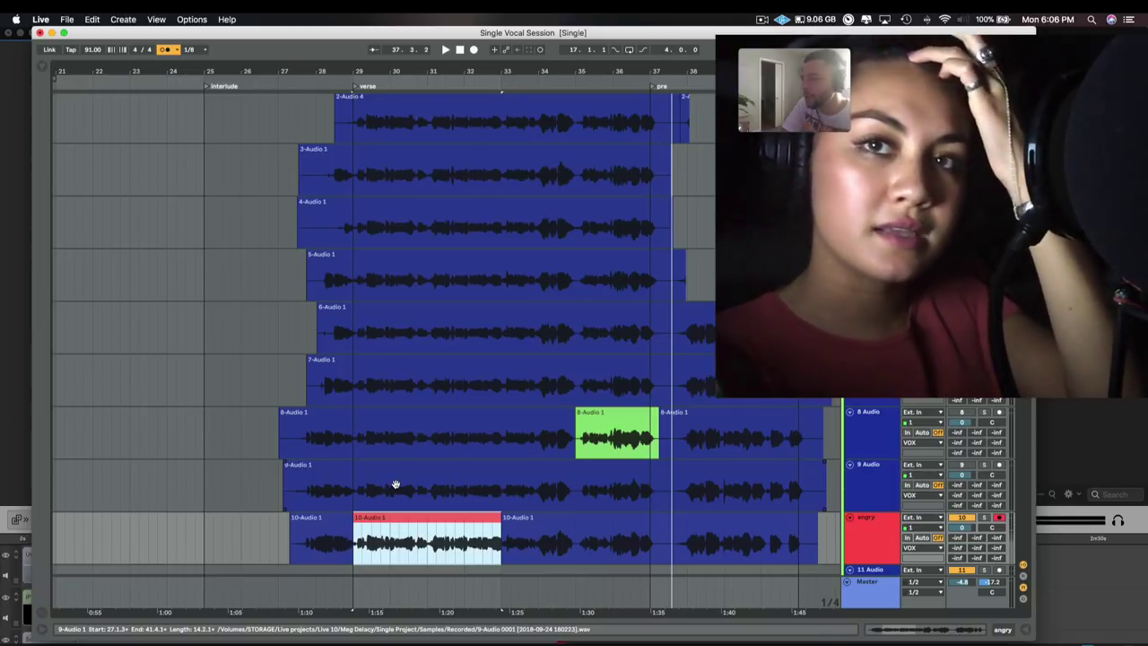
Step: Move the first "pre" locator to bar 13, before the first chorus
{"action": "scroll", "coordinate": [395, 485], "scroll_direction": "down", "scroll_amount": 5}
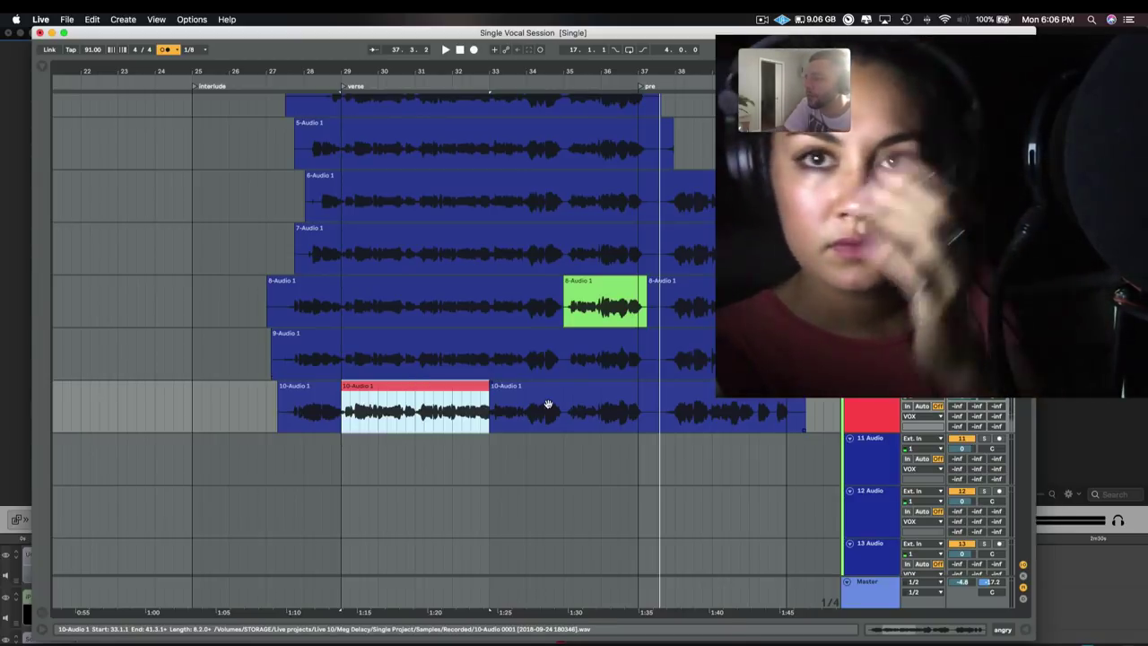
{"action": "key", "text": "x"}
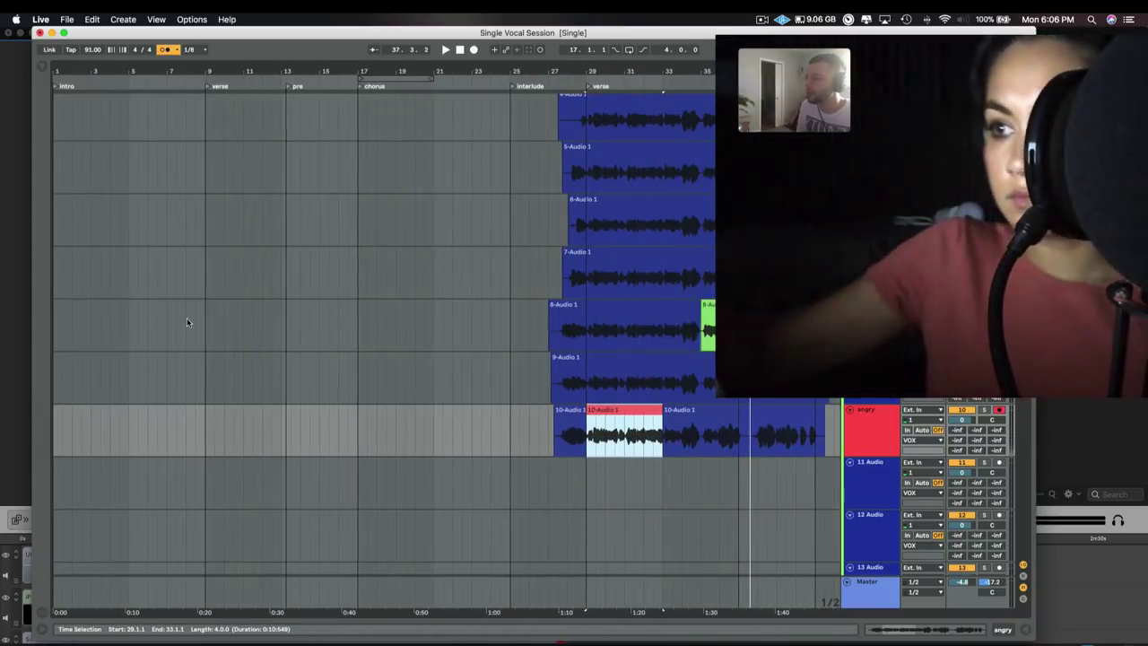
{"action": "scroll", "coordinate": [186, 318], "scroll_direction": "down", "scroll_amount": 3}
{"action": "left_click", "coordinate": [177, 330]}
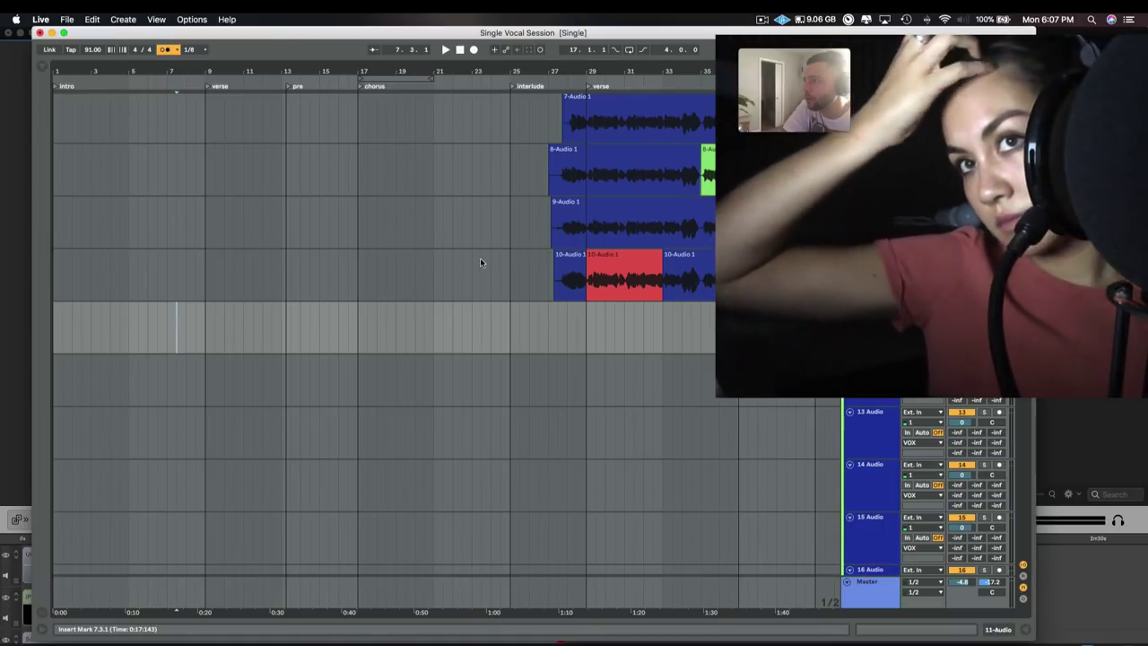
{"action": "left_click_drag", "start_coordinate": [287, 87], "coordinate": [281, 88]}
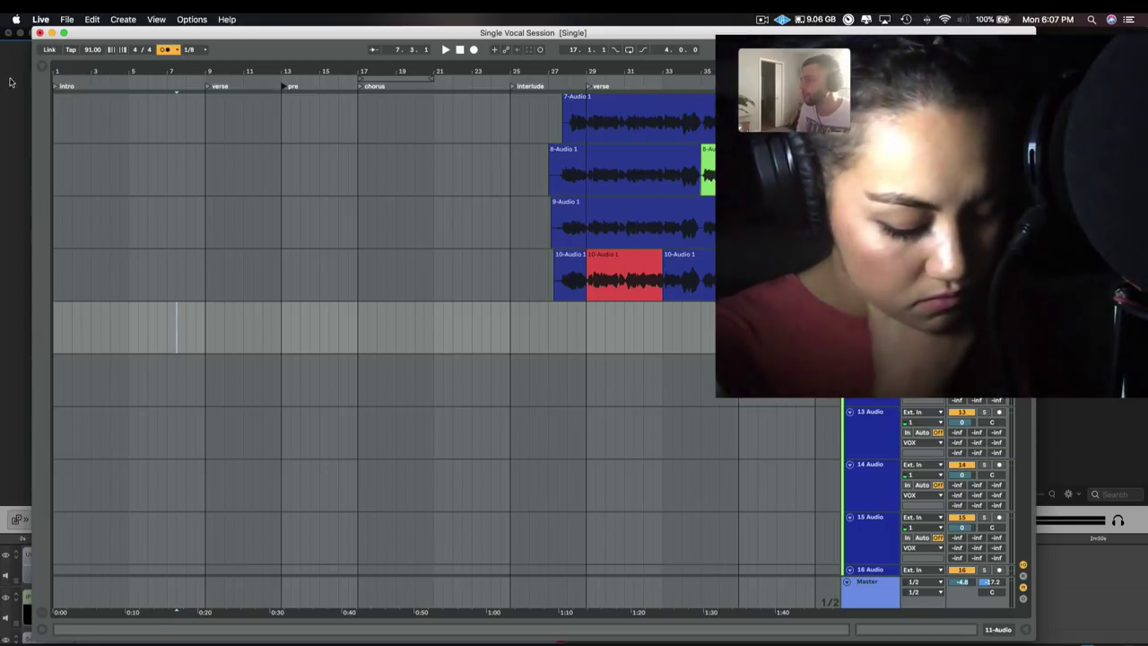
Step: Record a first-verse take on the 11-Audio track from 7.1.1 through the pre section to bar 17
{"action": "left_click", "coordinate": [164, 335]}
{"action": "key", "text": "F9"}
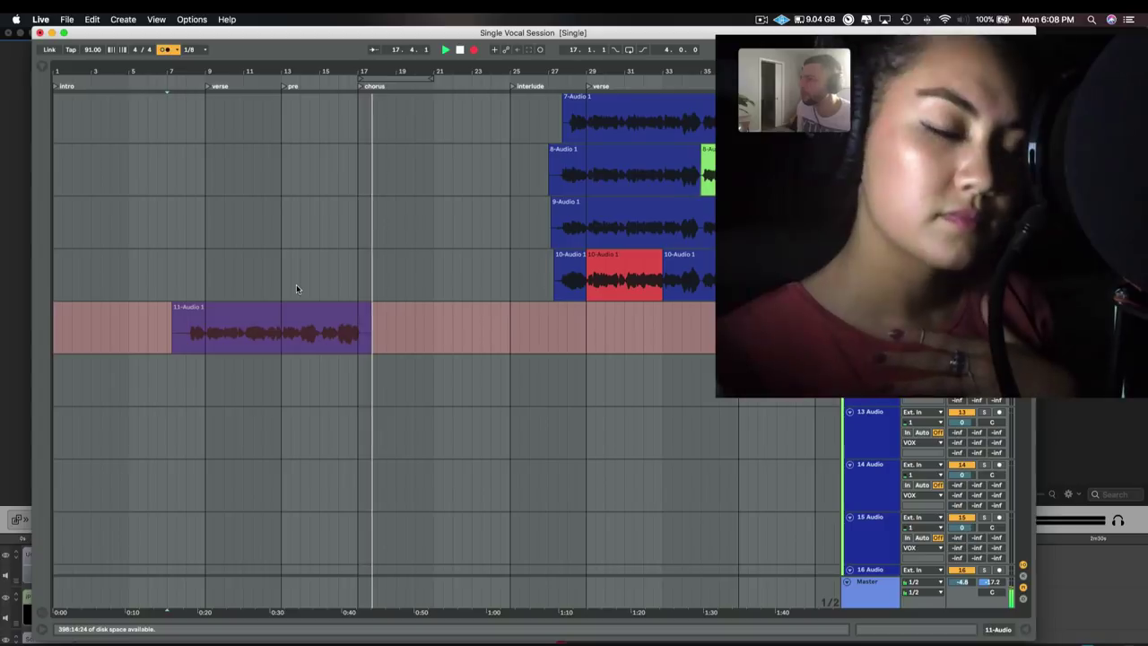
{"action": "key", "text": "F9"}
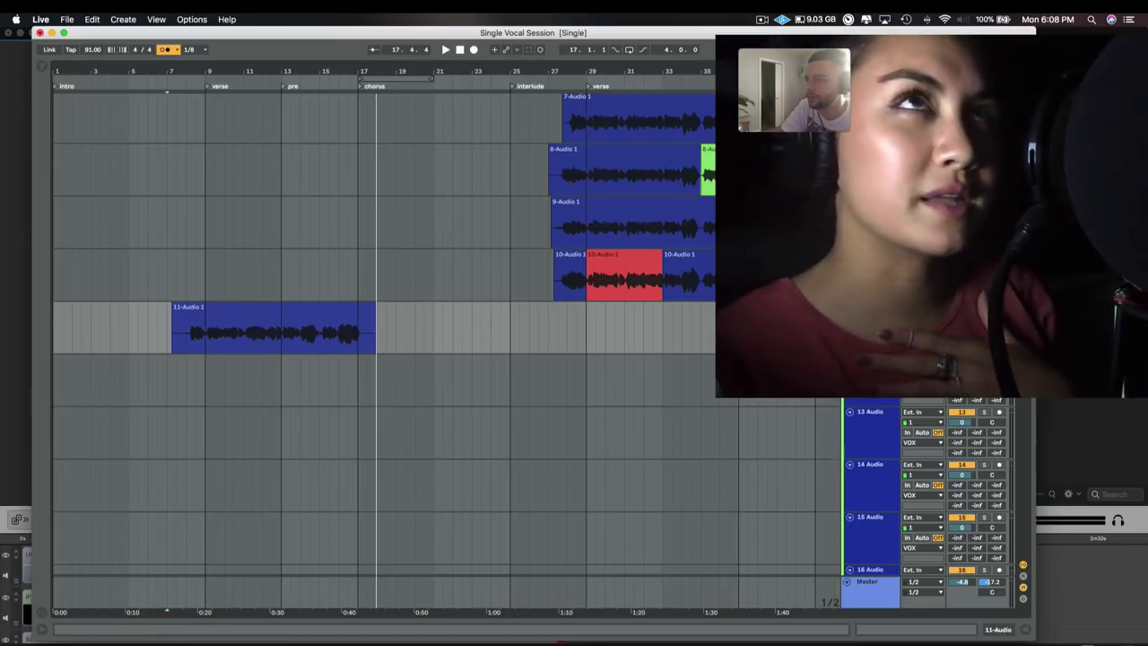
Step: Record a second first-verse take on the 12-Audio track from 7.1.1 through the pre section to bar 17
{"action": "left_click", "coordinate": [269, 380]}
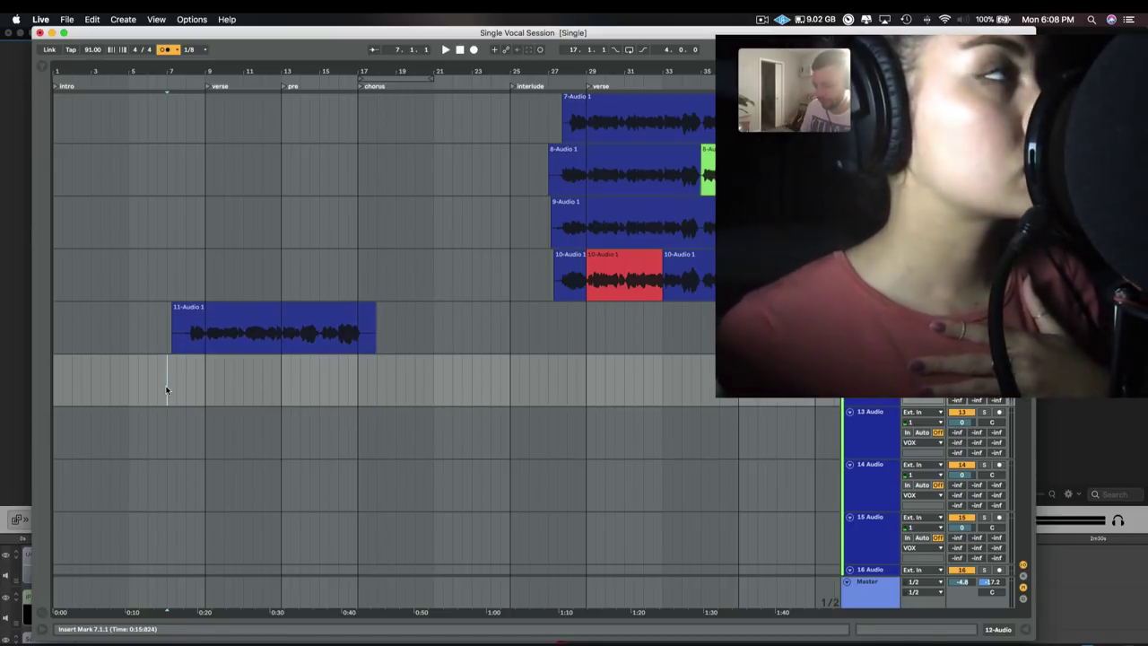
{"action": "key", "text": "F9"}
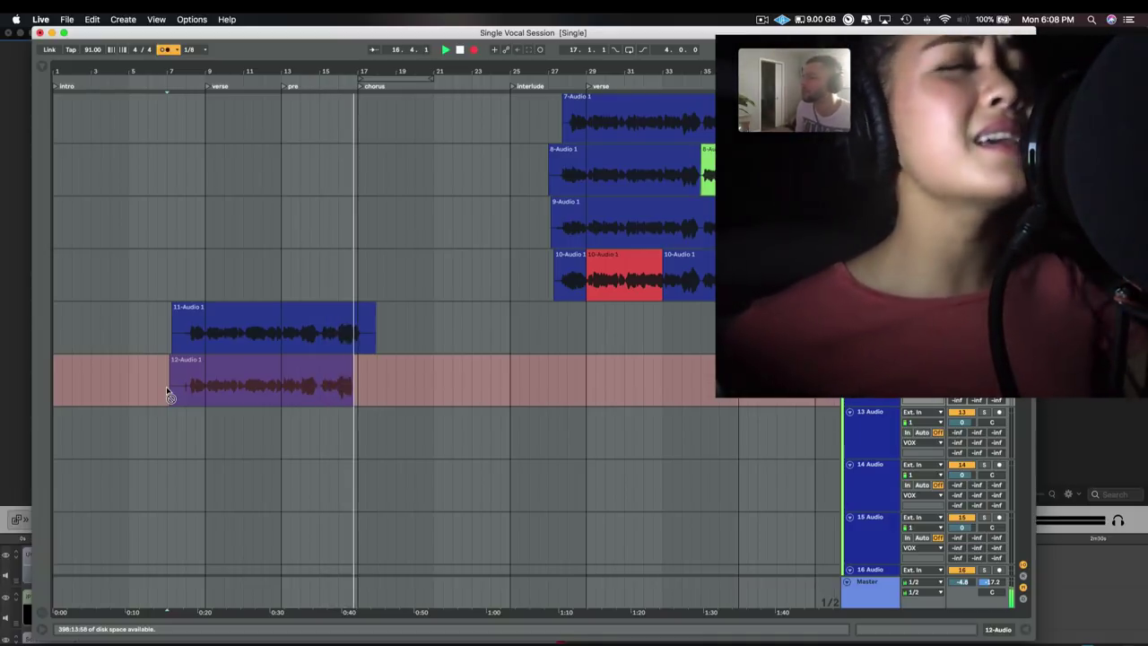
{"action": "key", "text": "F9"}
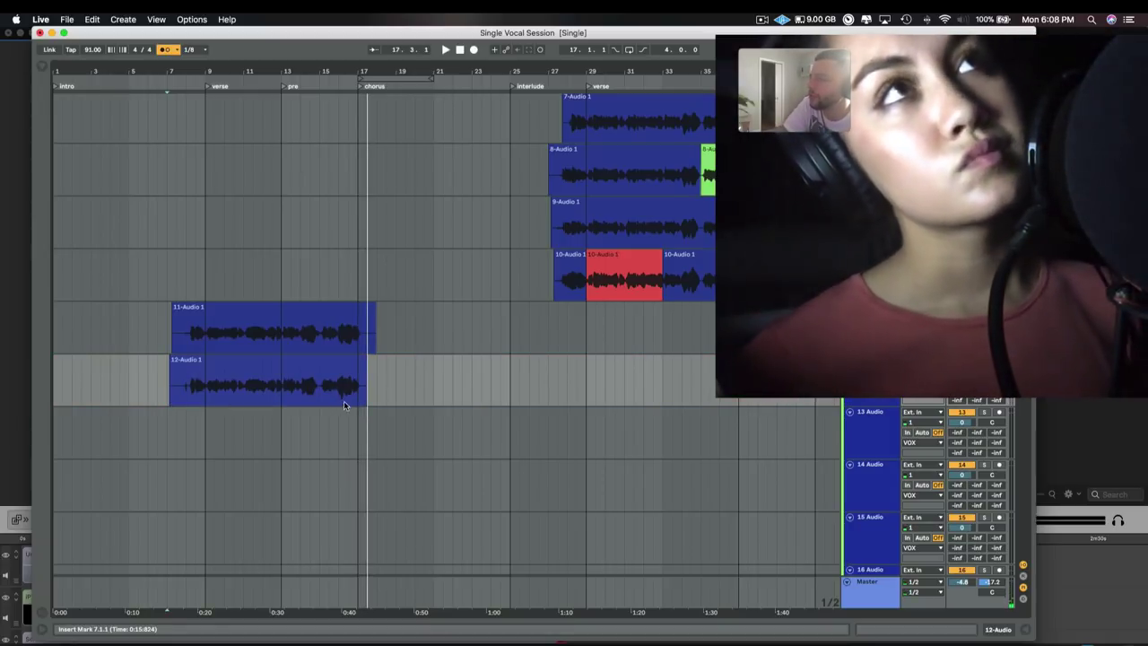
Step: Play back the 12-Audio take from 16.3.1, from 10.1.1 and from 9.3.1
{"action": "key", "text": "space"}
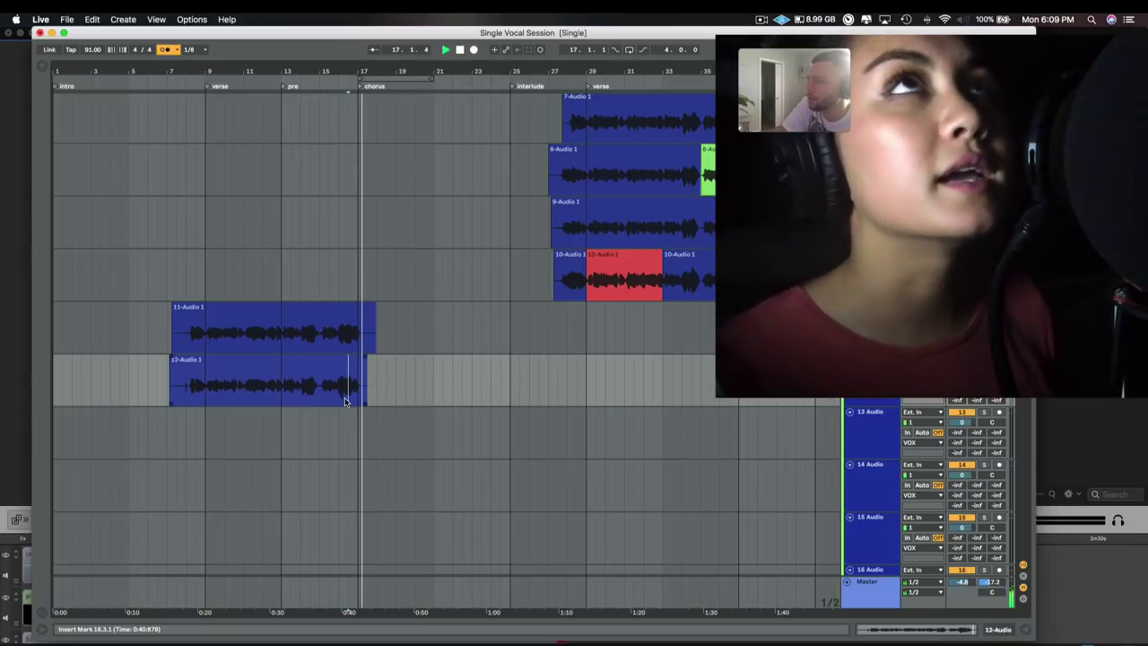
{"action": "left_click", "coordinate": [225, 394]}
{"action": "key", "text": "space"}
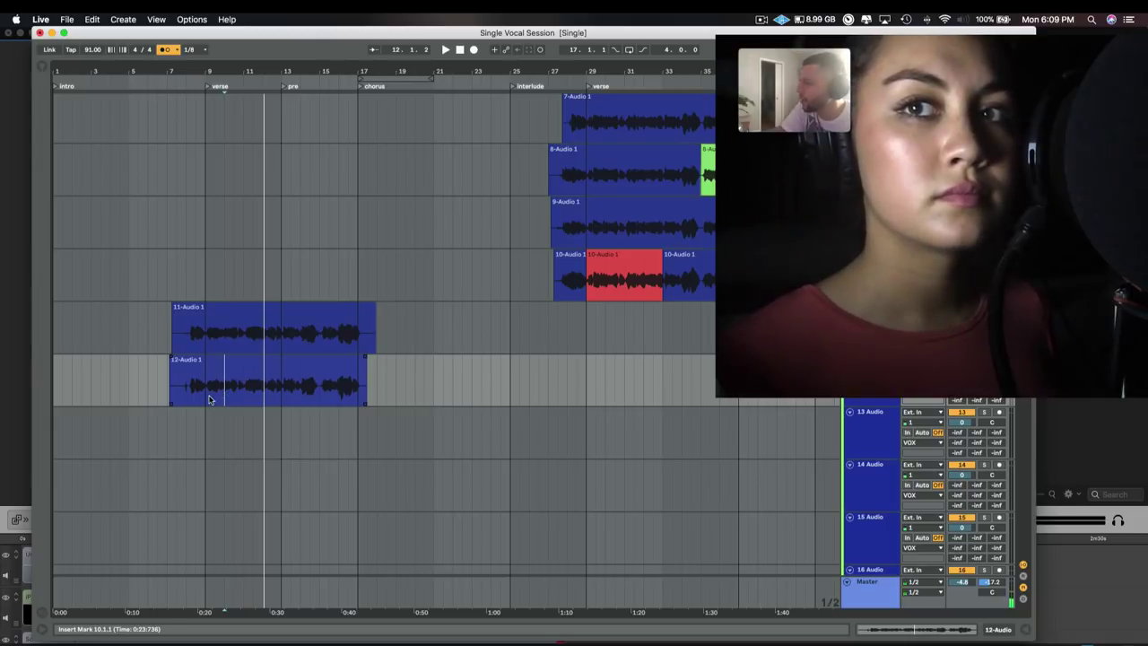
{"action": "left_click", "coordinate": [215, 397]}
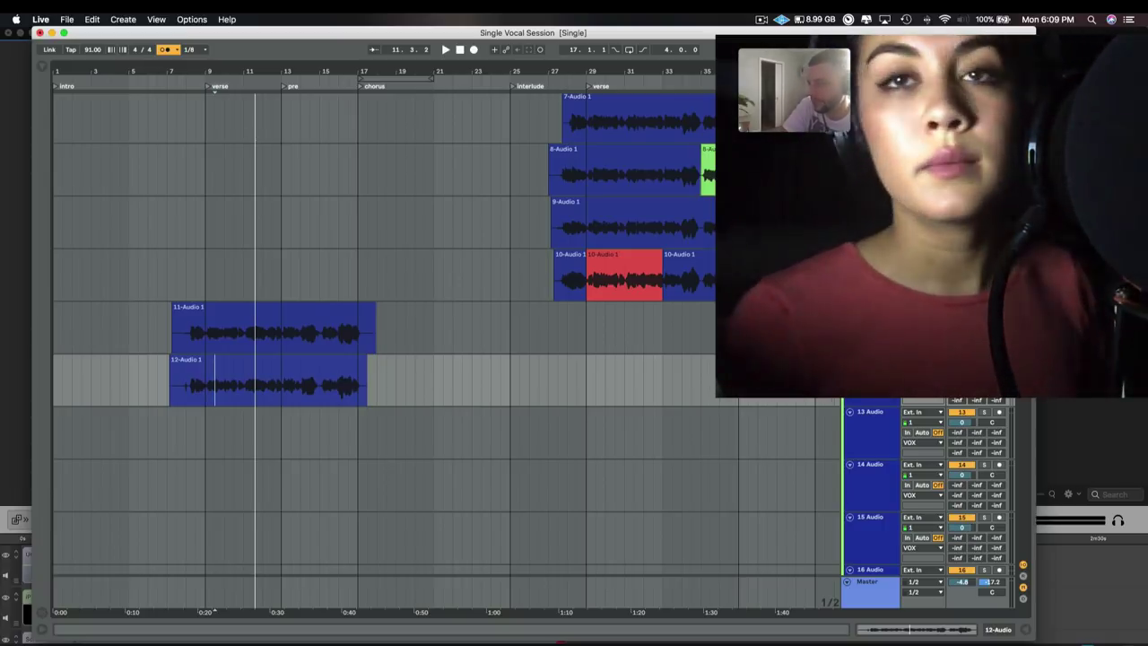
Step: Record a third first-verse take on the 13-Audio track from 7.1.1 through the pre section past bar 17, and play it back from 11.1.1
{"action": "left_click", "coordinate": [998, 411]}
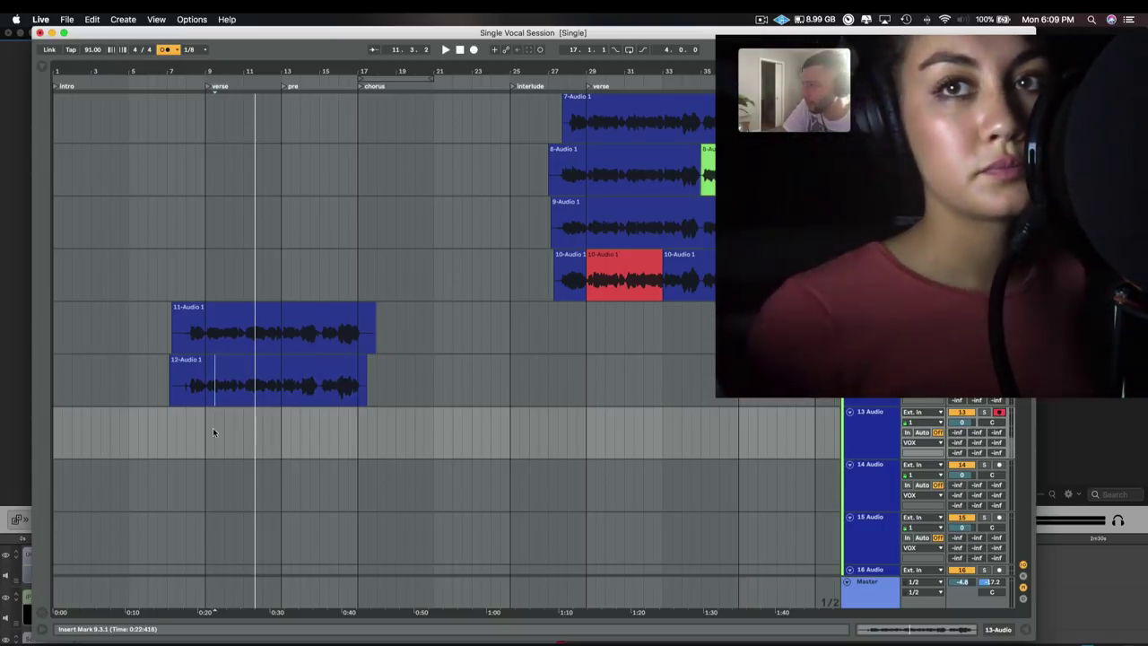
{"action": "left_click", "coordinate": [167, 429]}
{"action": "key", "text": "space"}
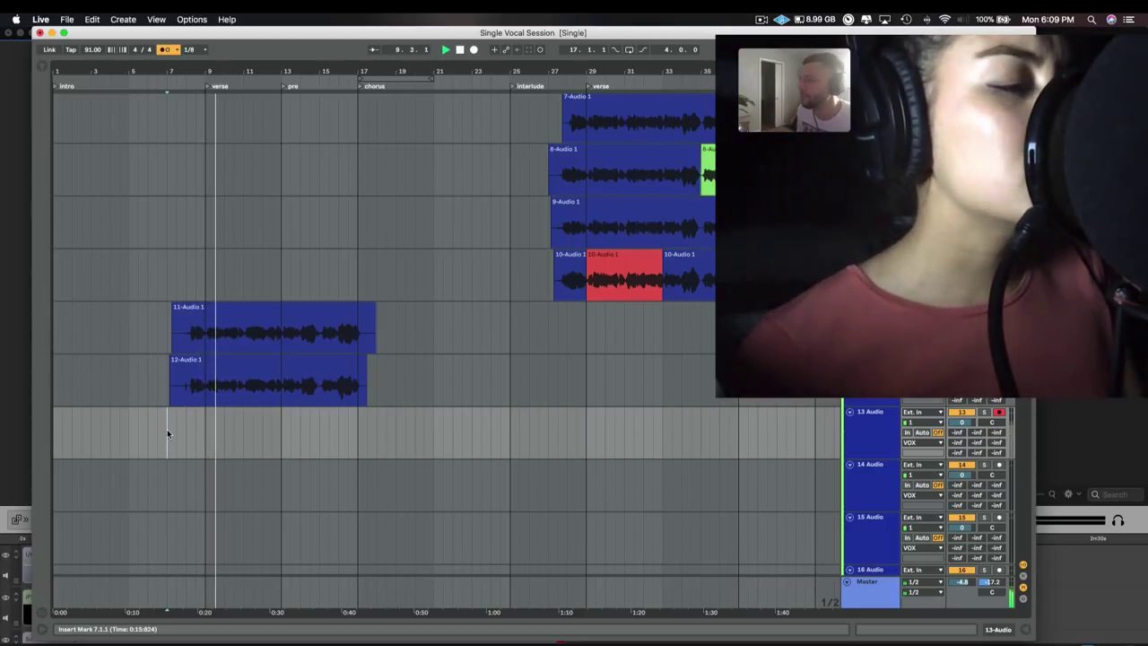
{"action": "key", "text": "space"}
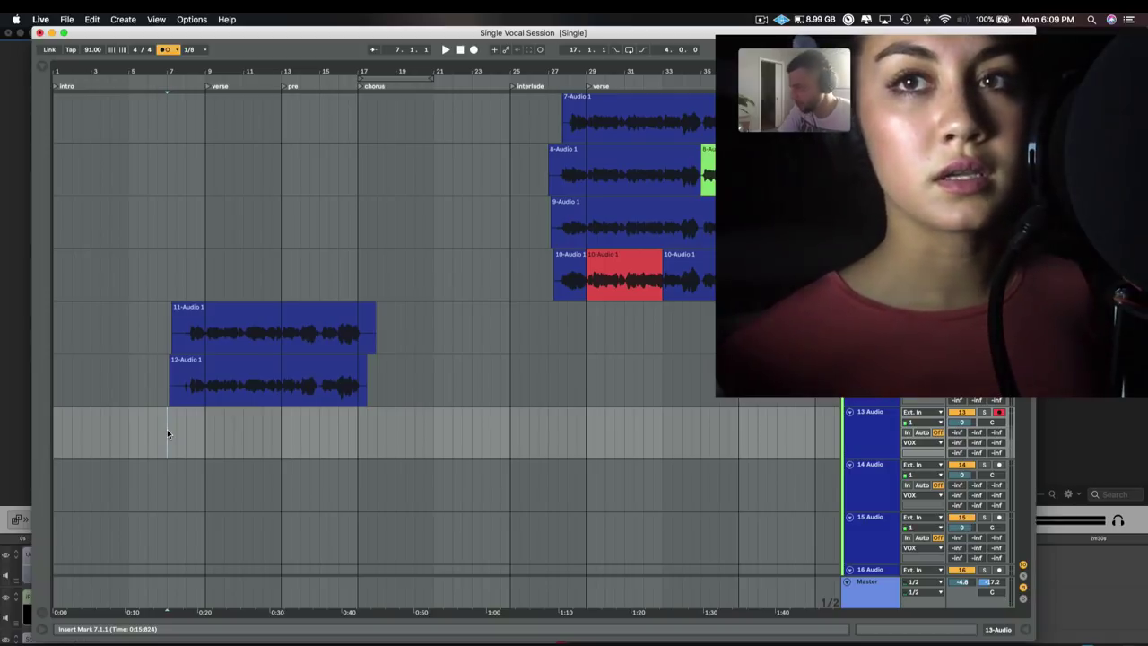
{"action": "key", "text": "F9"}
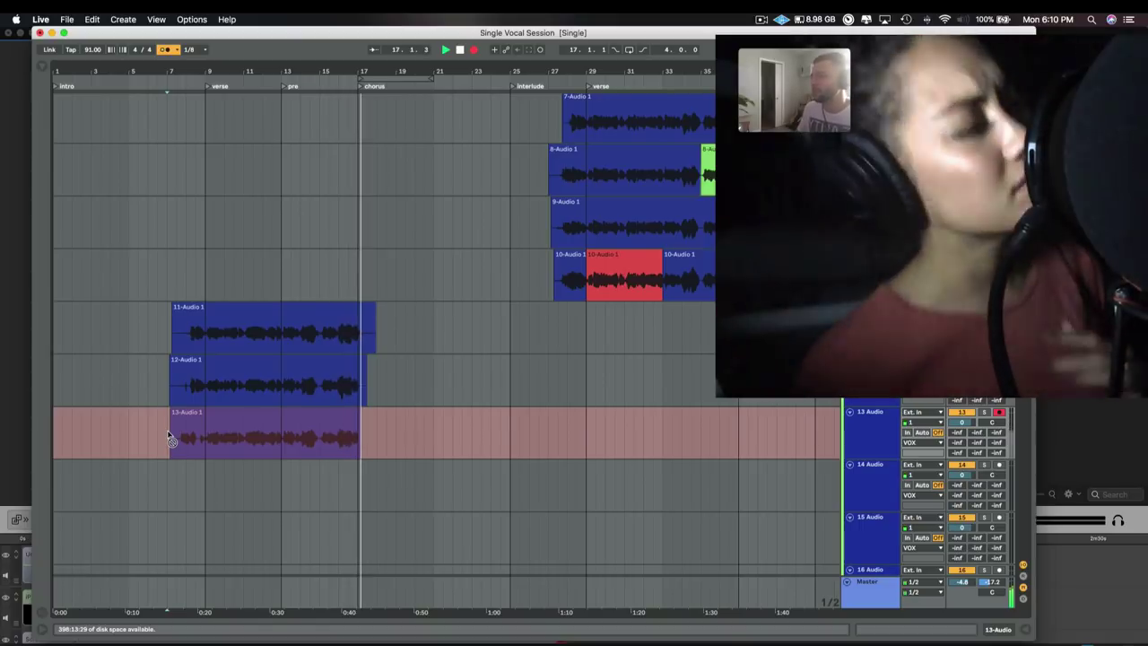
{"action": "key", "text": "space"}
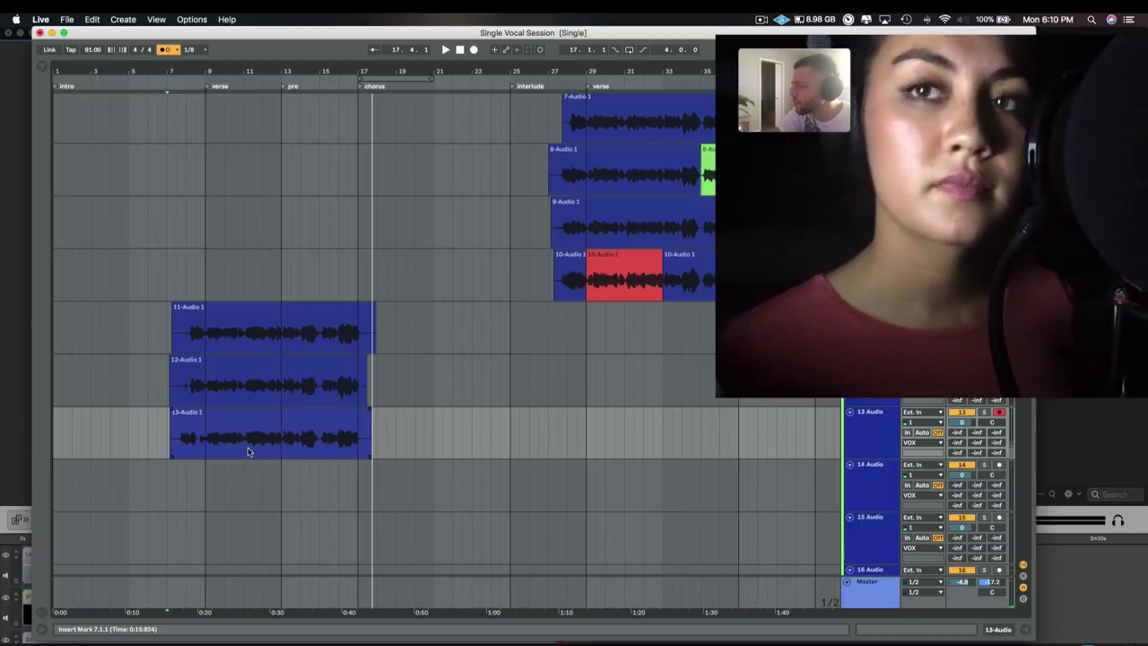
{"action": "key", "text": "space"}
{"action": "key", "text": "space"}
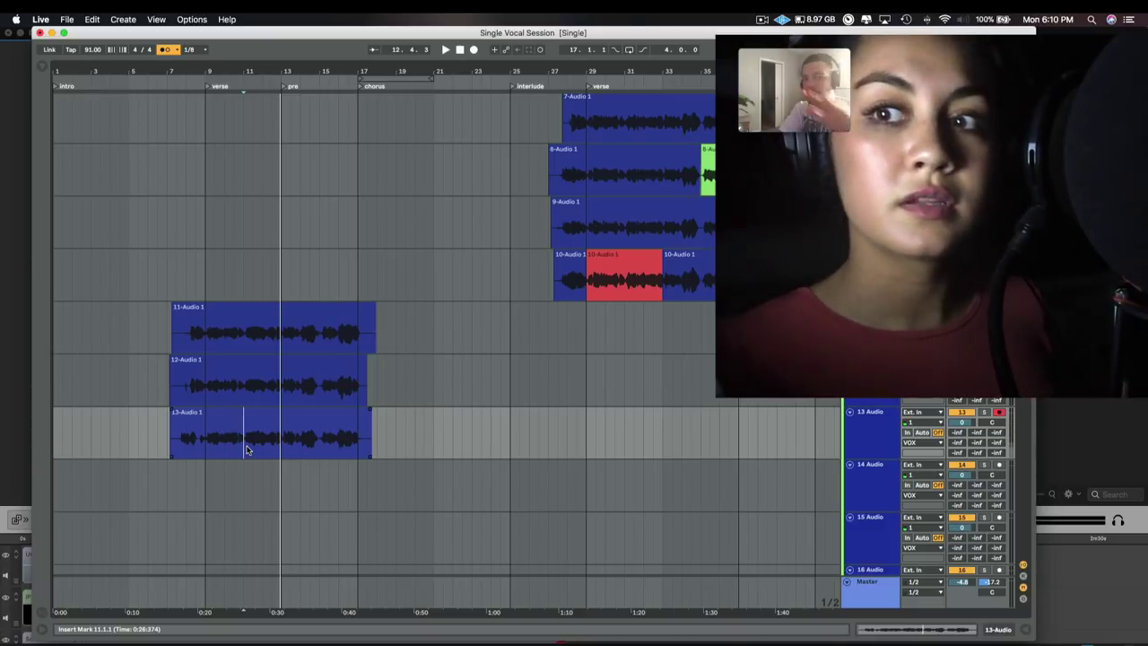
Step: Arm the 14-Audio track and start recording a fourth first-verse take from 7.1.1
{"action": "left_click", "coordinate": [999, 465]}
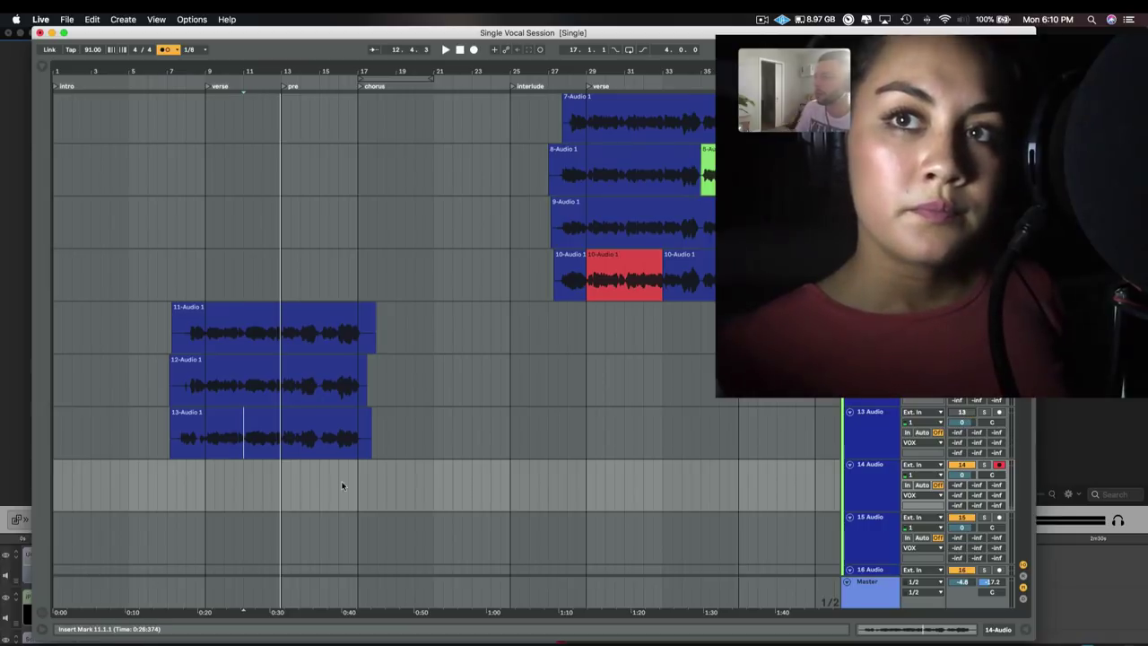
{"action": "left_click", "coordinate": [165, 497]}
{"action": "key", "text": "F9"}
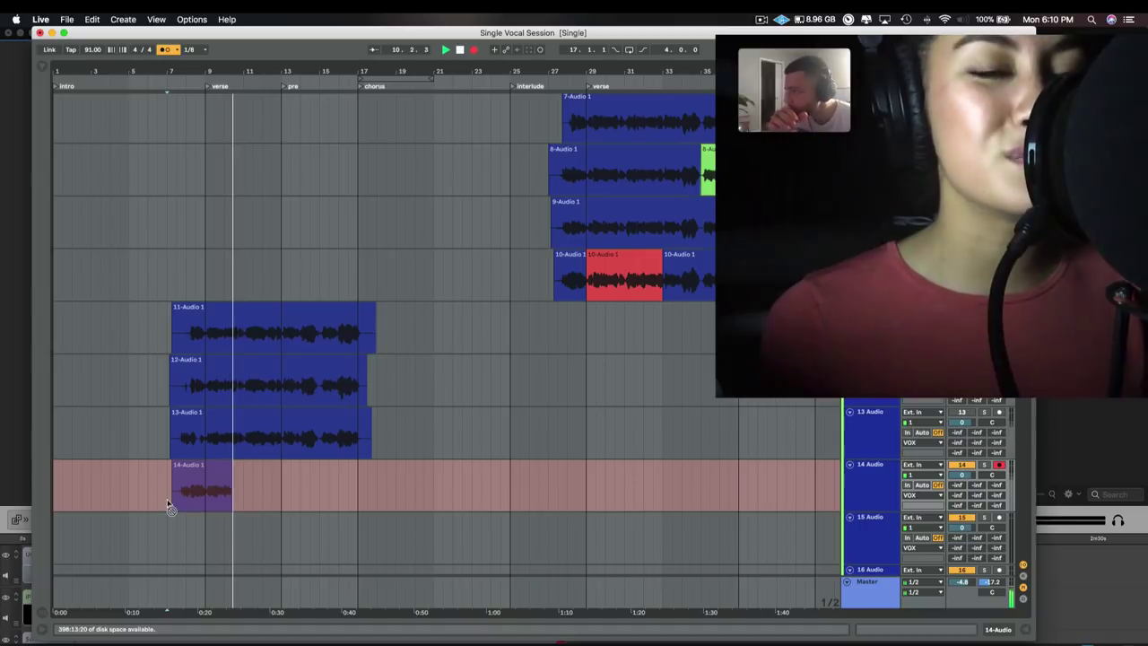
Step: Split the 13-Audio take at 9.1.1 and 13.1.1 and colour the isolated verse section dark yellow while recording continues
{"action": "left_click", "coordinate": [227, 422]}
{"action": "left_click_drag", "start_coordinate": [281, 437], "coordinate": [206, 436]}
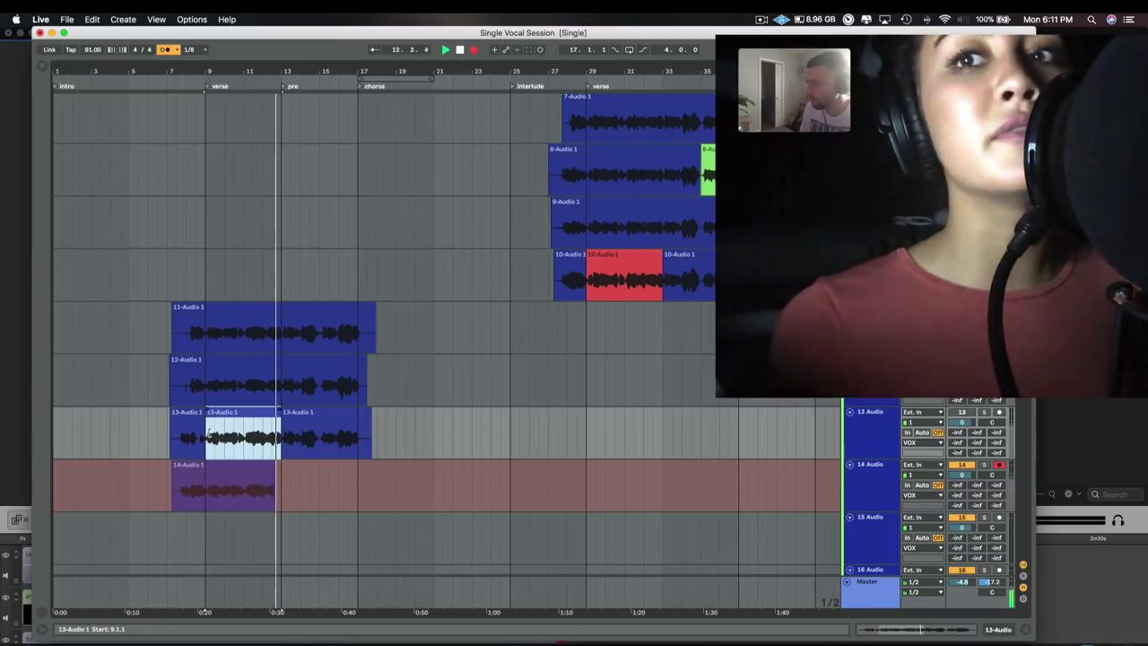
{"action": "right_click", "coordinate": [230, 414]}
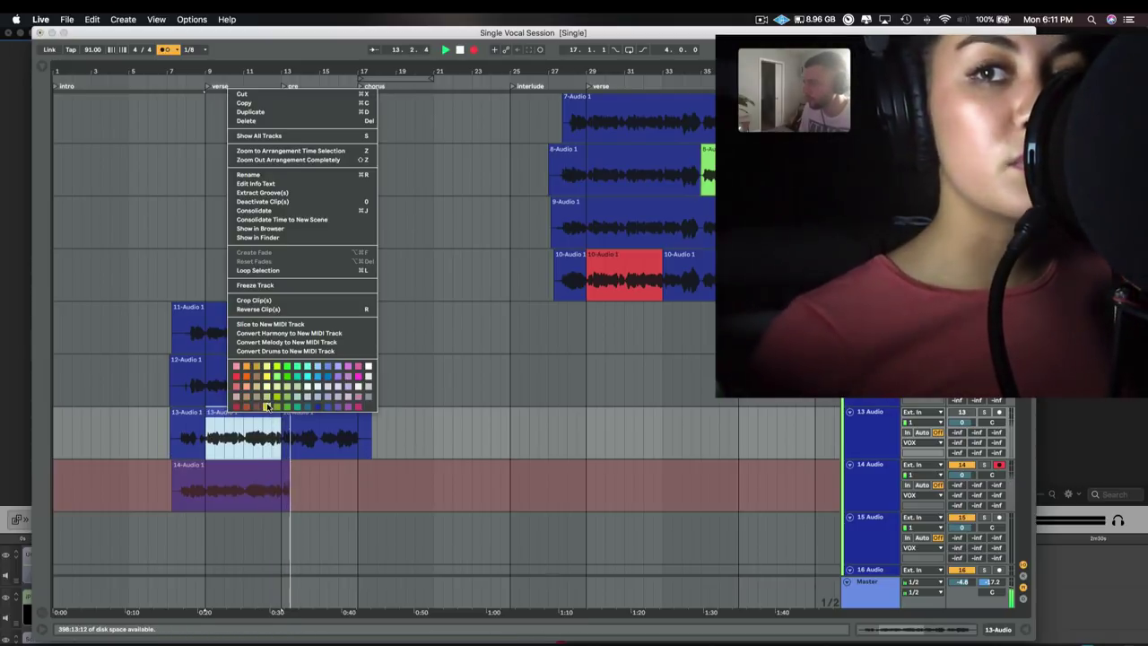
{"action": "left_click", "coordinate": [266, 406]}
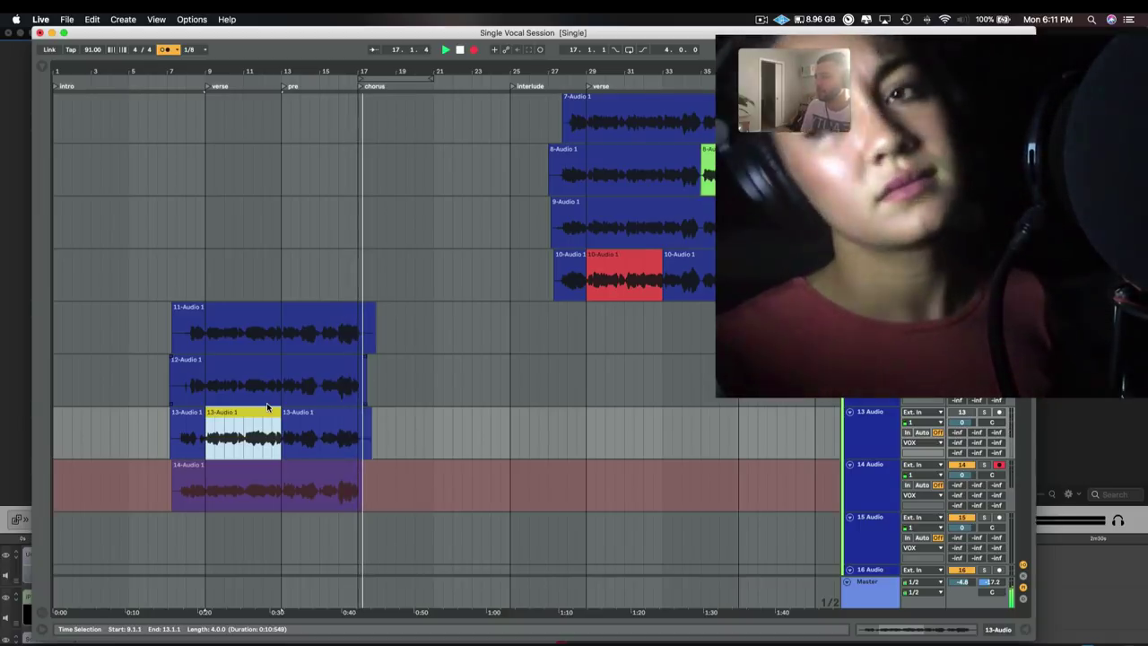
Step: Stop recording the 14-Audio take in bar 17 and trim its end back to 17.1.4
{"action": "key", "text": "F9"}
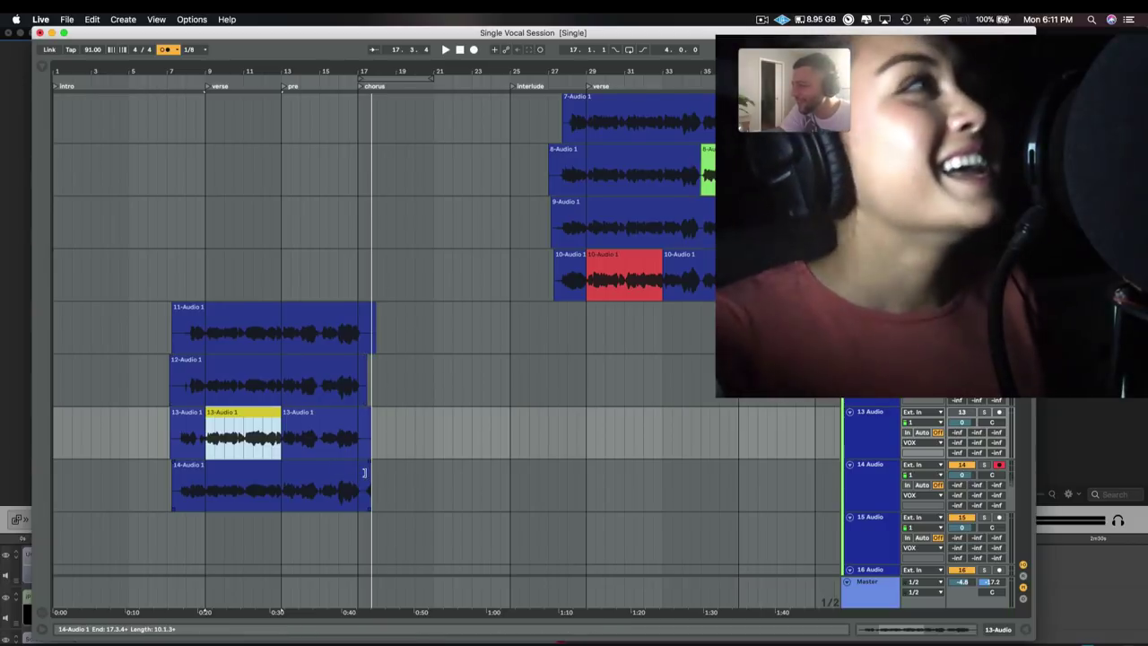
{"action": "left_click", "coordinate": [266, 464]}
{"action": "key", "text": "space"}
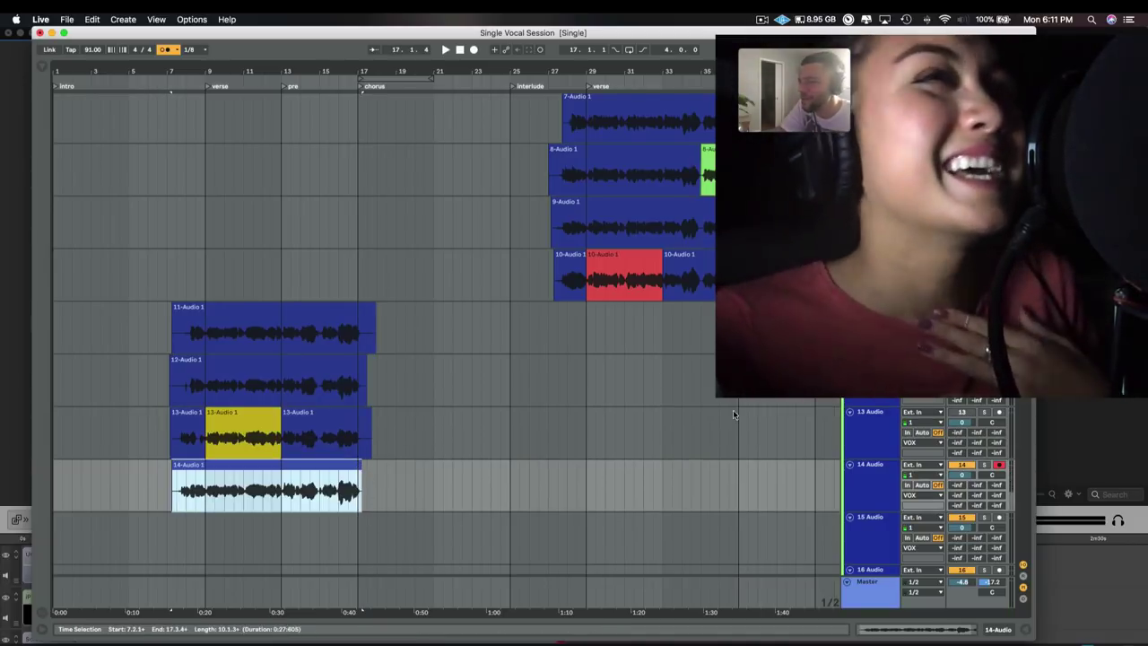
Step: Ready the 15-Audio track for recording, with the insert mark at 7.1.1
{"action": "scroll", "coordinate": [659, 415], "scroll_direction": "down", "scroll_amount": 3}
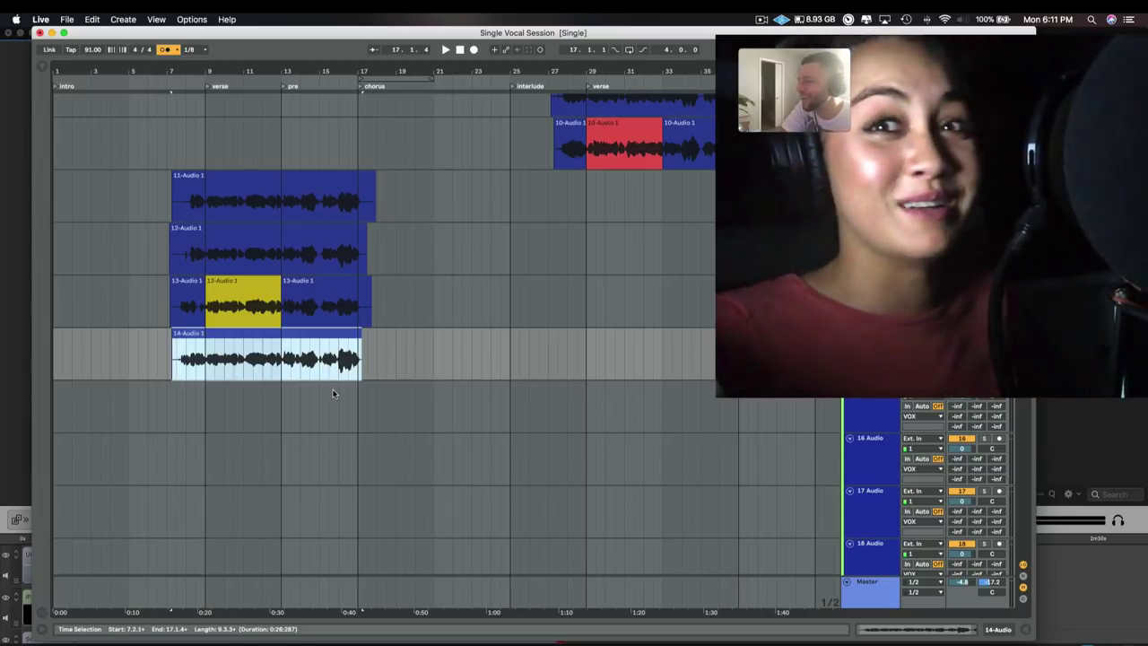
{"action": "left_click", "coordinate": [868, 402]}
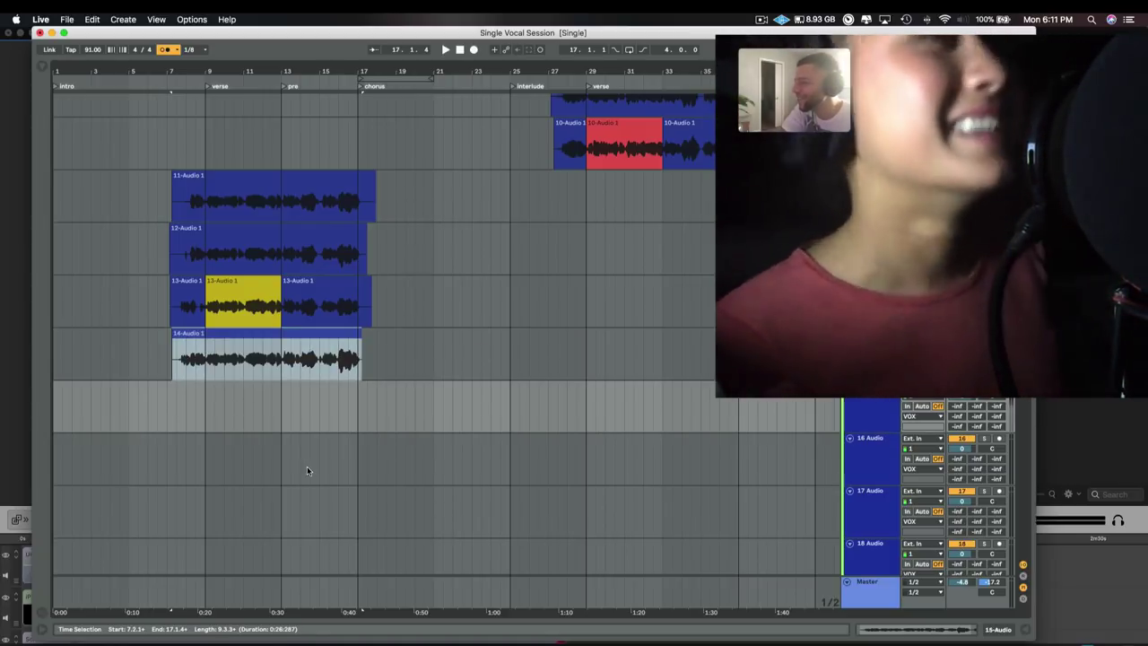
{"action": "left_click", "coordinate": [168, 413]}
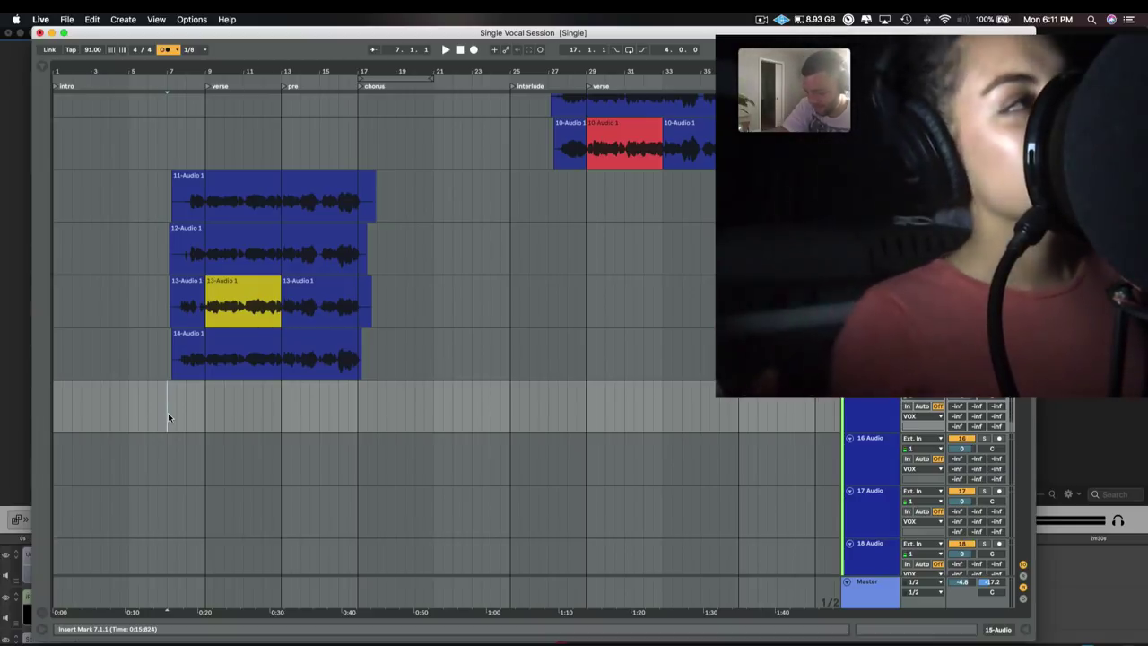
{"action": "key", "text": "space"}
{"action": "key", "text": "F9"}
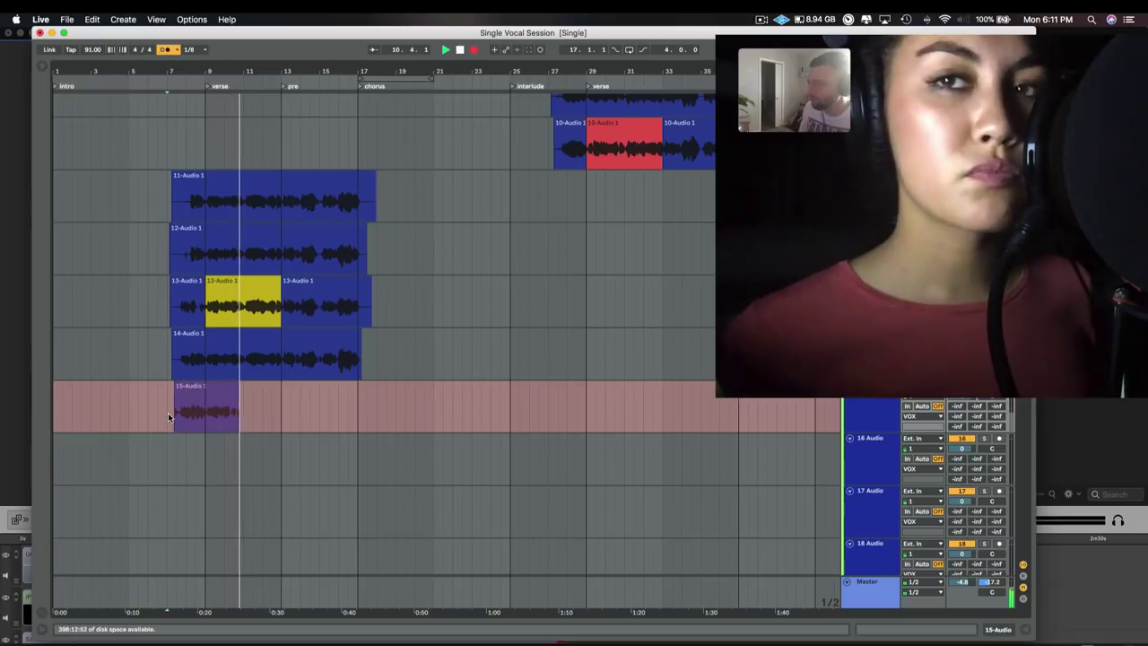
{"action": "key", "text": "space"}
Step: Record a first-verse take on the 15-Audio track from 7.1.1 past bar 17, and play it back from 13.1.1
{"action": "key", "text": "F9"}
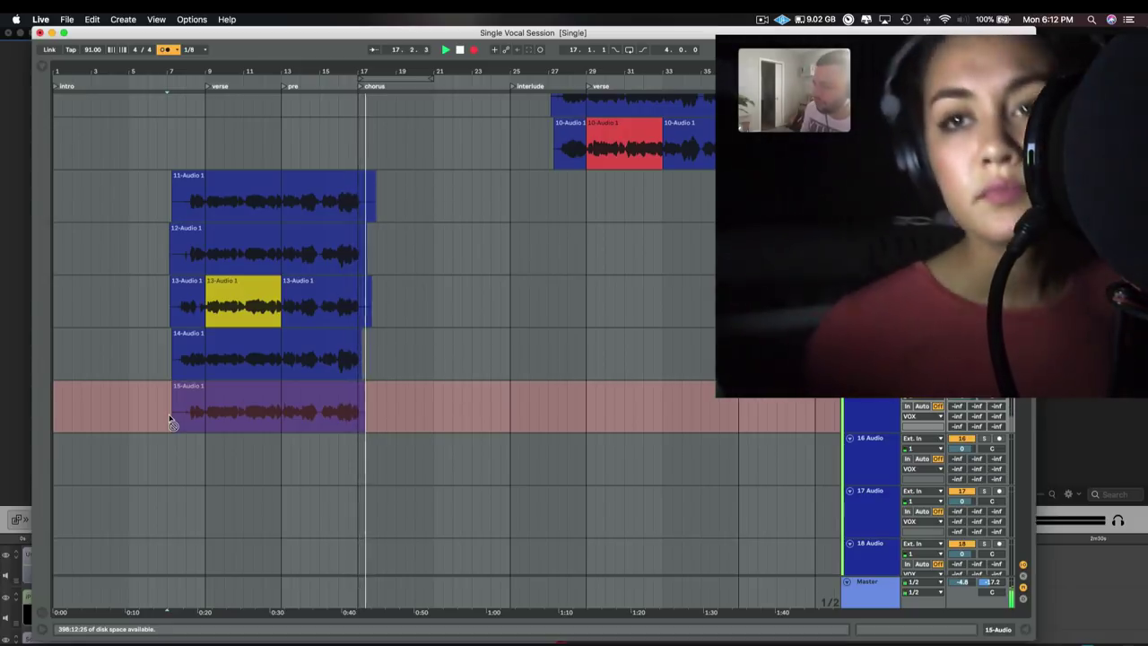
{"action": "key", "text": "F9"}
{"action": "left_click", "coordinate": [168, 412]}
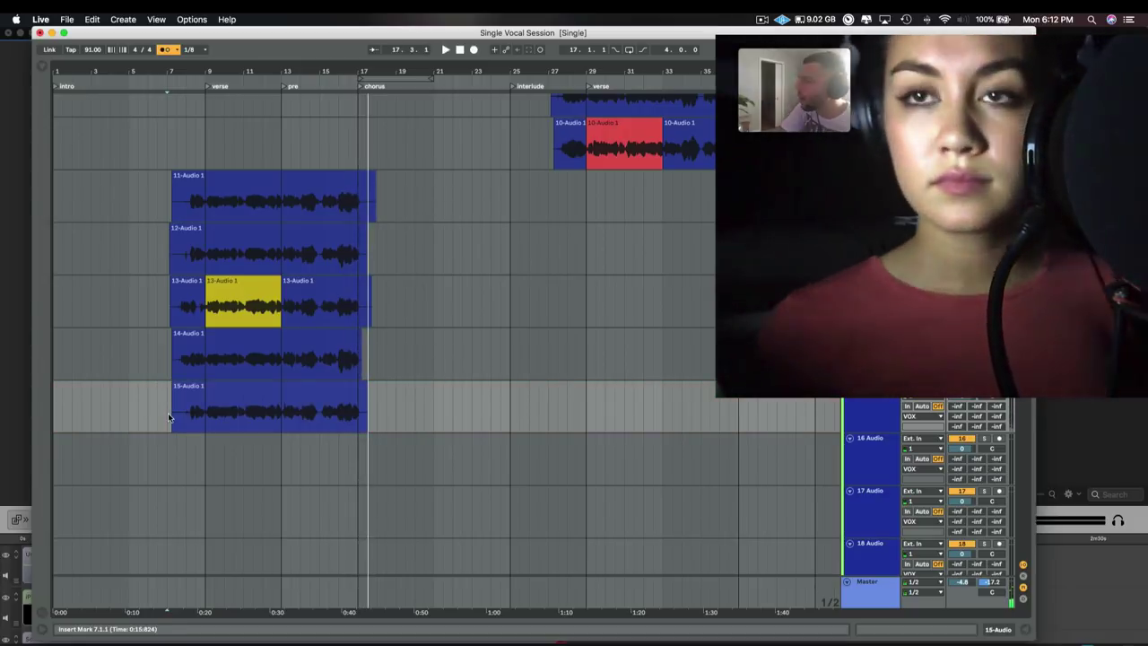
{"action": "key", "text": "space"}
{"action": "left_click", "coordinate": [282, 419]}
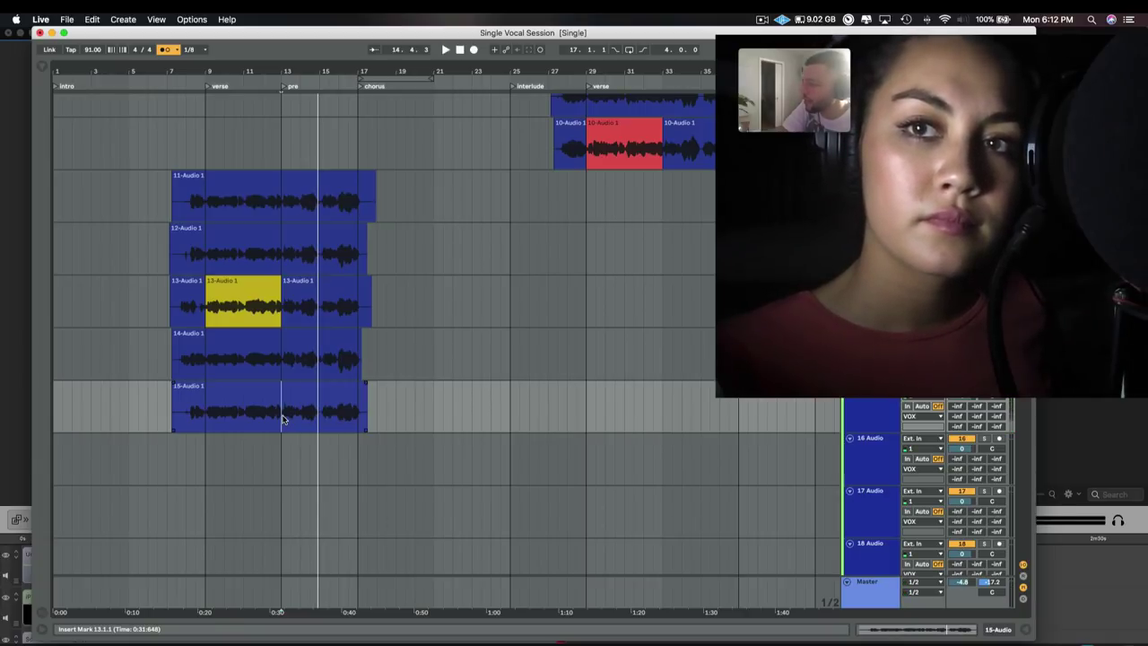
Step: Select the start of the pre section on the 15-Audio take, from 13.1.1 to 15.1.1
{"action": "left_click_drag", "start_coordinate": [280, 417], "coordinate": [326, 417]}
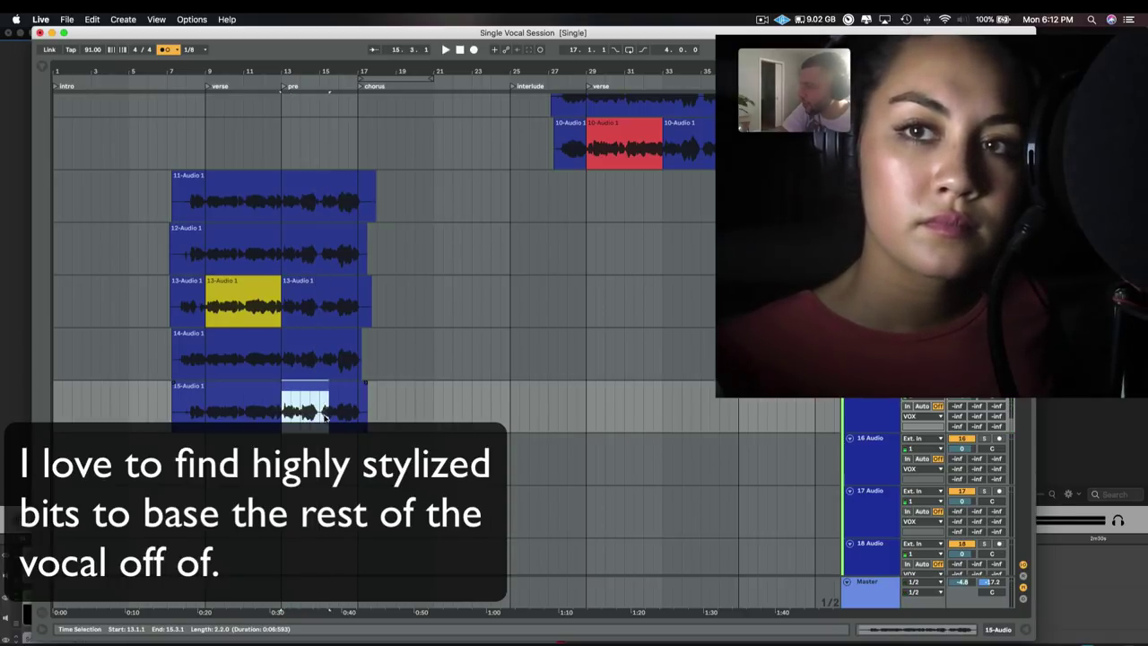
{"action": "left_click", "coordinate": [302, 392]}
{"action": "right_click", "coordinate": [302, 395]}
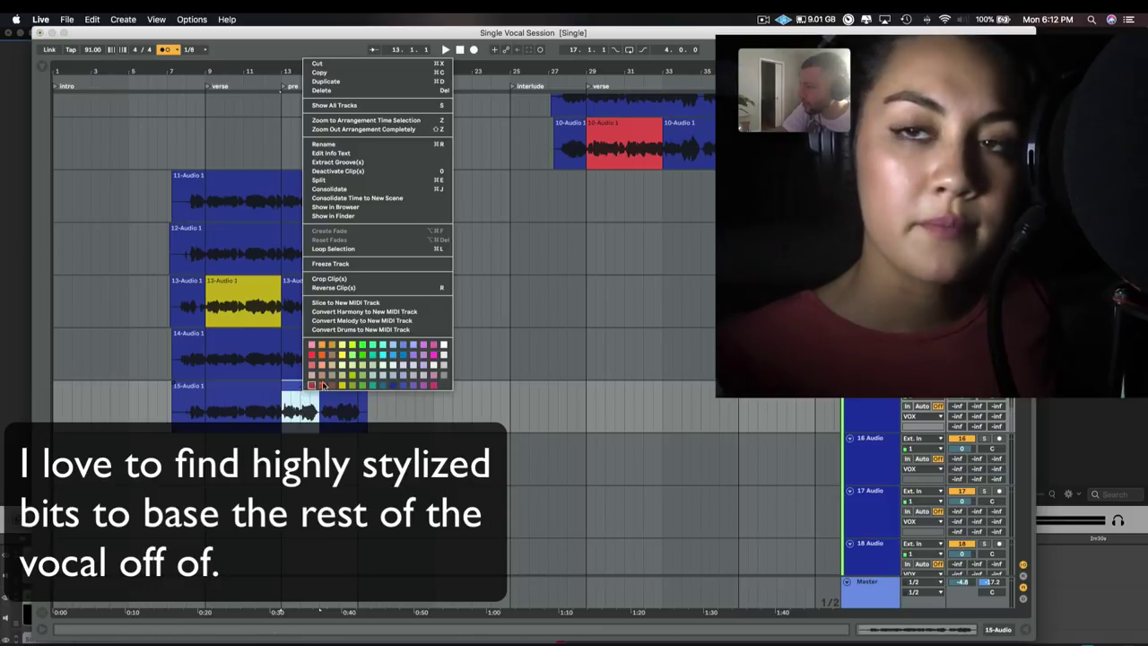
{"action": "left_click", "coordinate": [340, 359]}
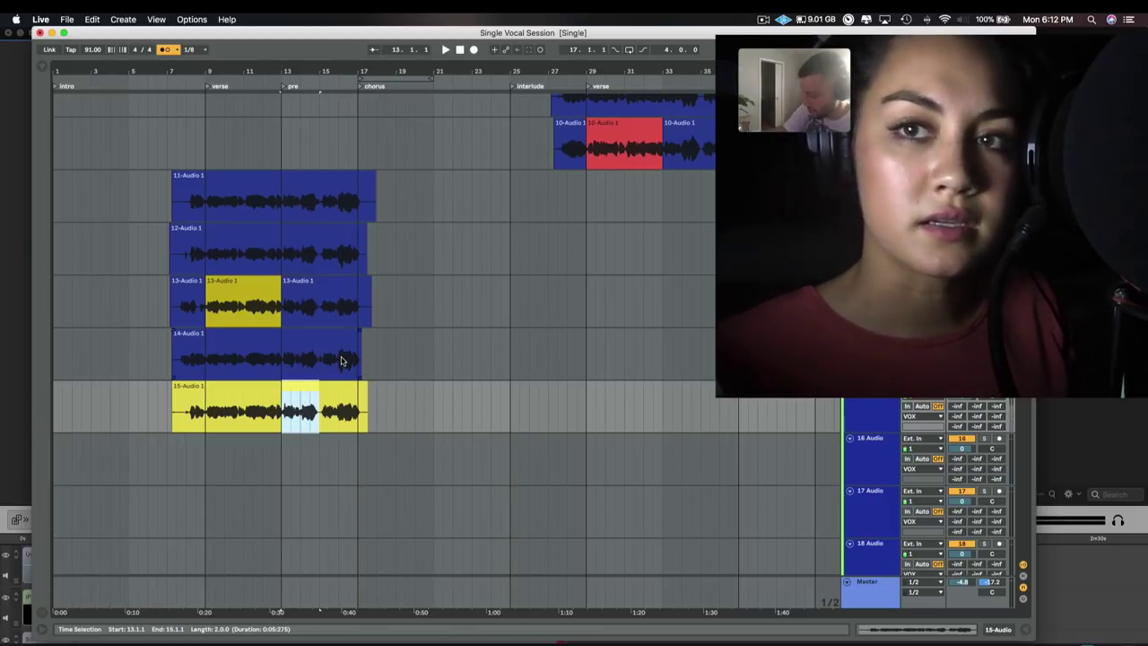
{"action": "key", "text": "super+z"}
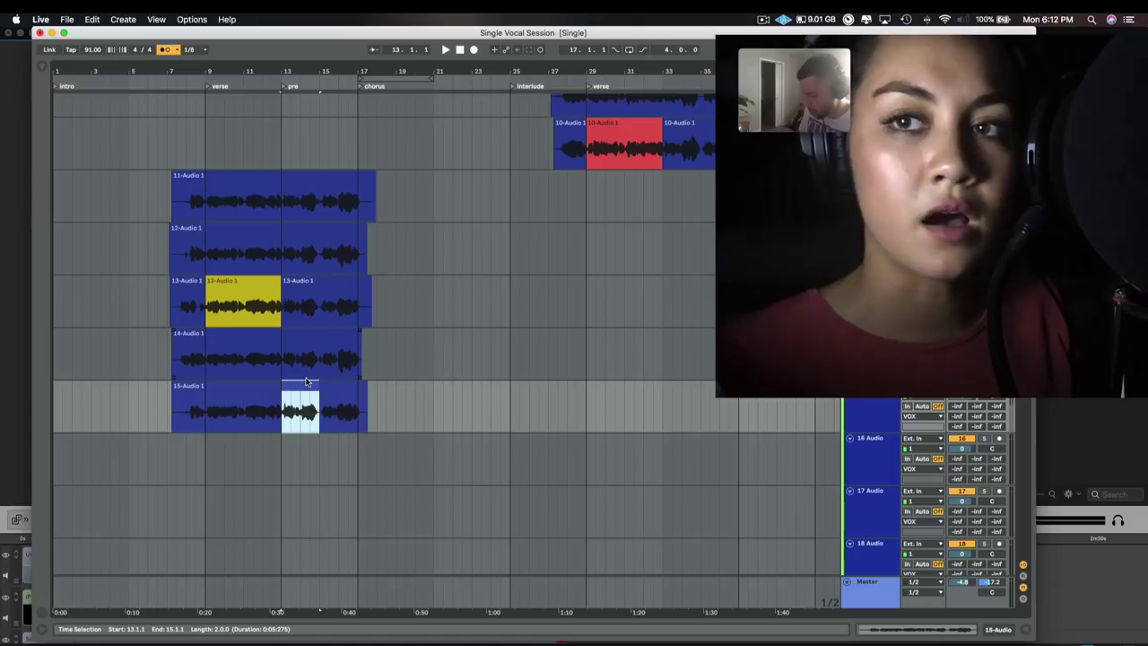
Step: Split the selected pre section out of the 15-Audio take and colour the isolated clip light yellow
{"action": "key", "text": "super+e"}
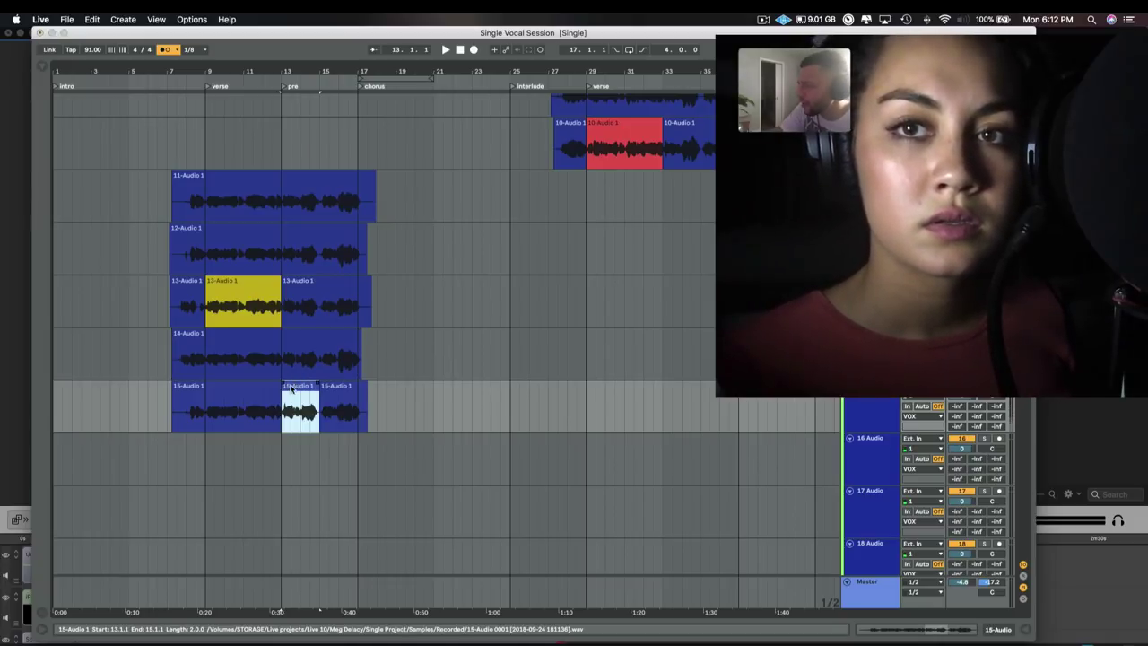
{"action": "right_click", "coordinate": [291, 388]}
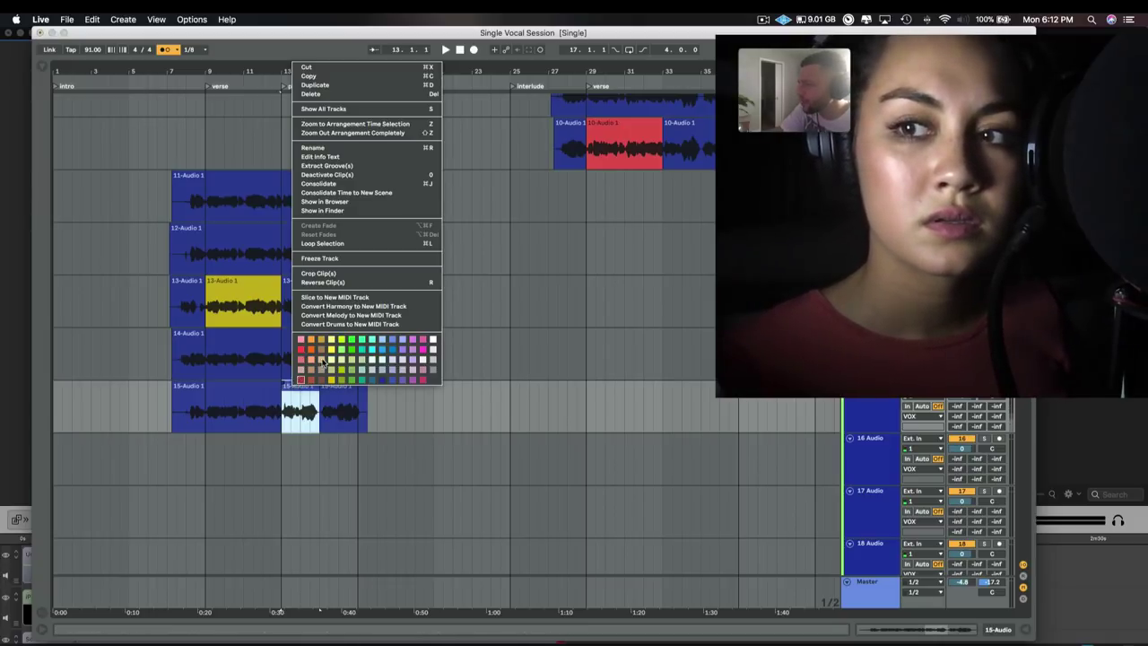
{"action": "left_click", "coordinate": [321, 421]}
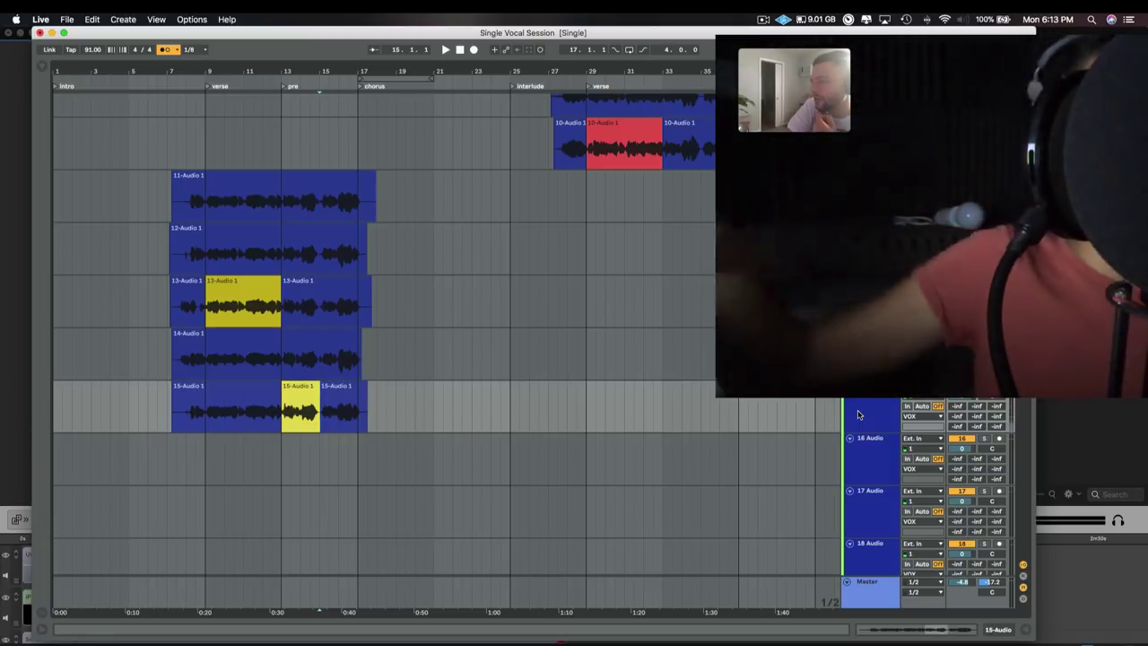
Step: Record a first-verse take on the 16-Audio track from 7.1.1 past bar 17, colouring the track yellow during the recording
{"action": "left_click", "coordinate": [997, 438]}
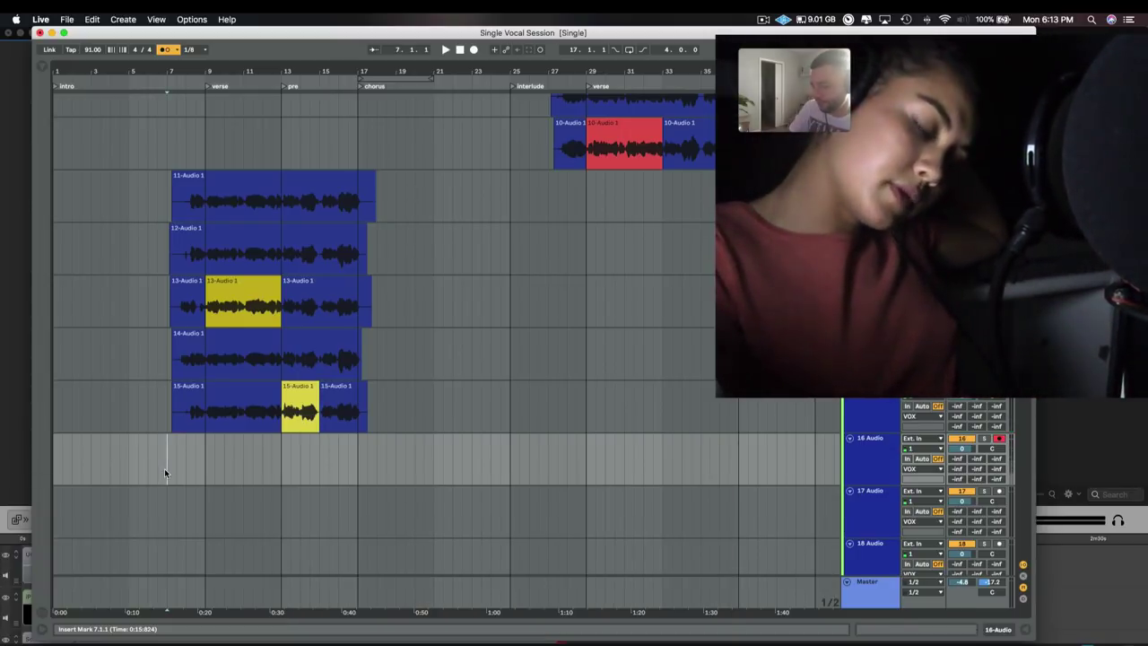
{"action": "key", "text": "F9"}
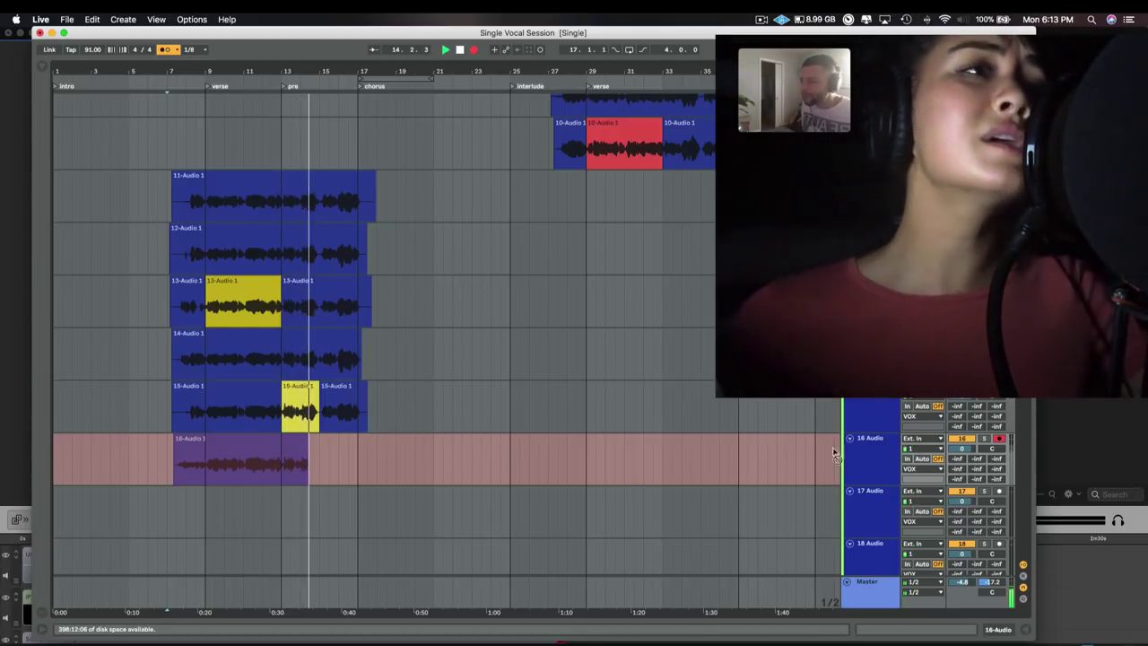
{"action": "left_click", "coordinate": [861, 448]}
{"action": "right_click", "coordinate": [861, 448]}
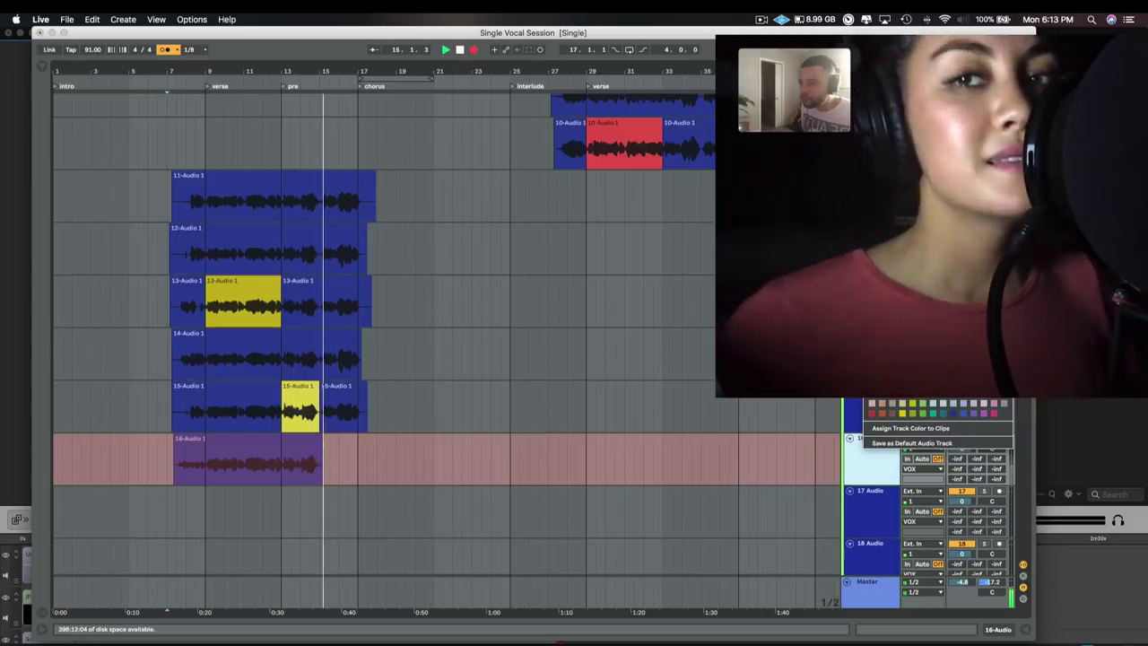
{"action": "left_click", "coordinate": [902, 412]}
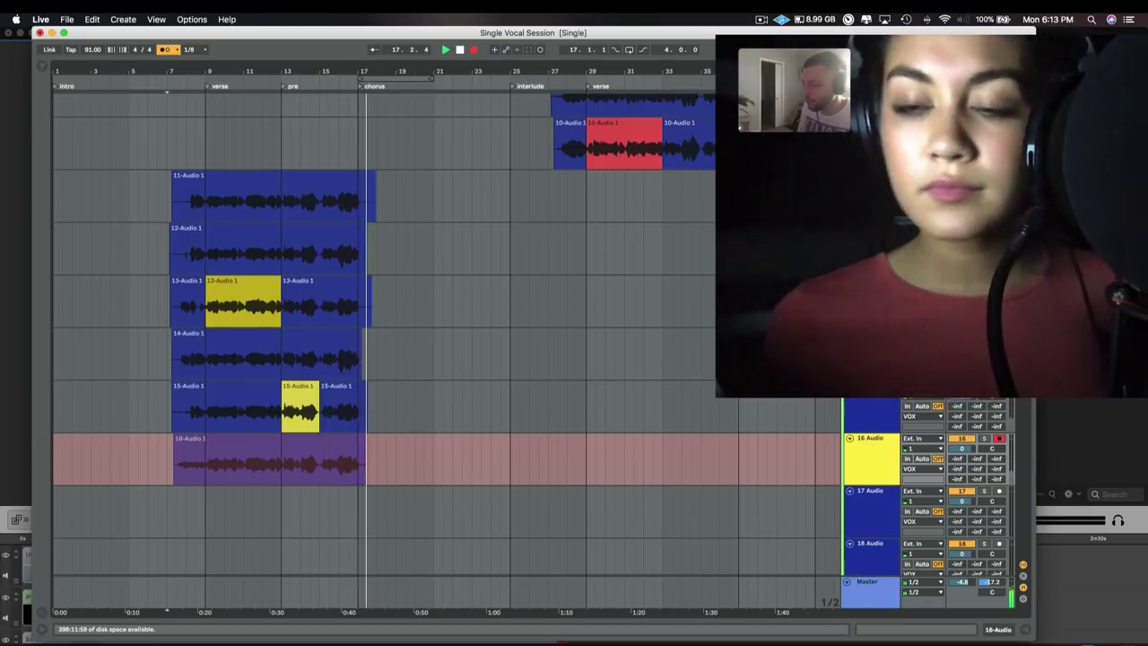
{"action": "key", "text": "F9"}
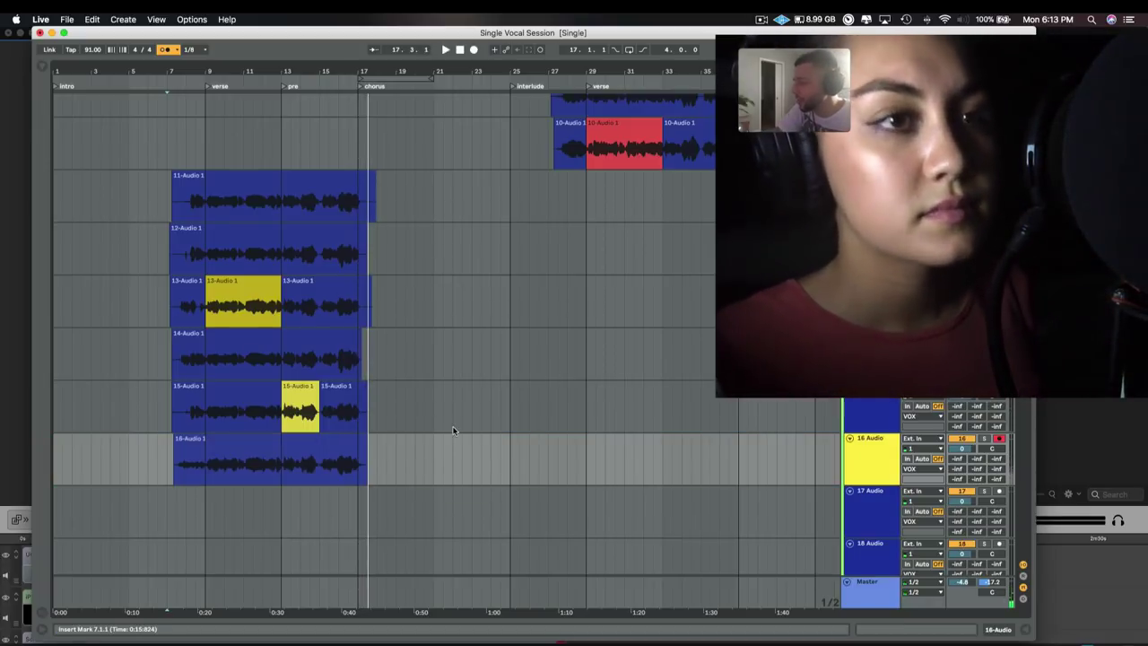
Step: Play back the 16-Audio take from 11.1.1 to judge its second half of the verse
{"action": "key", "text": "space"}
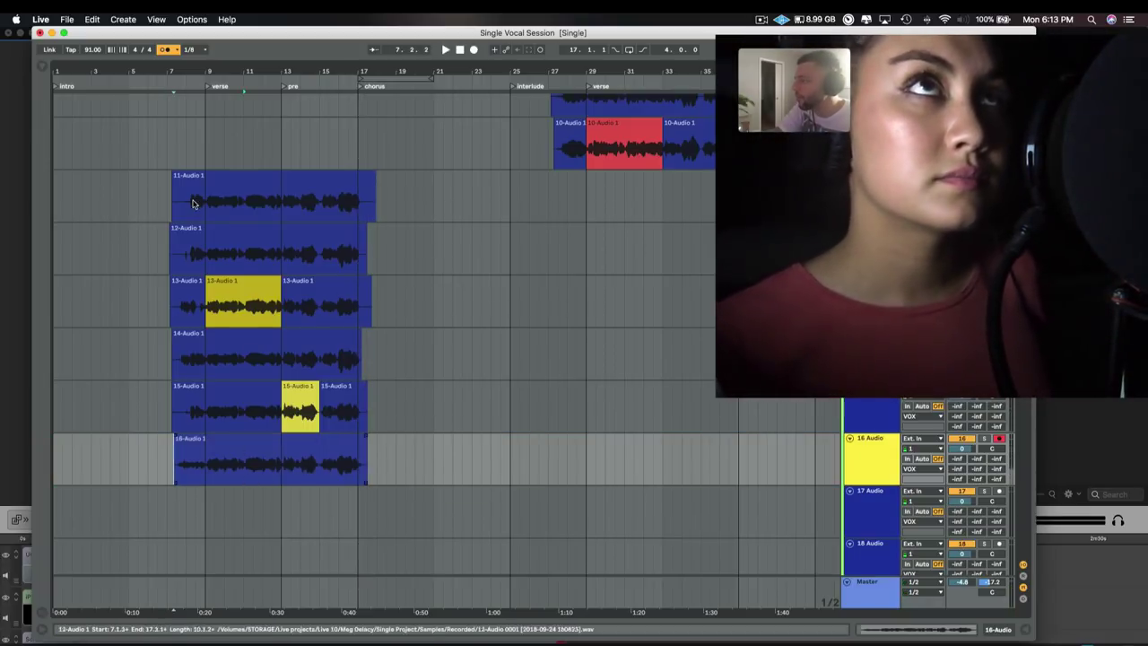
{"action": "left_click_drag", "start_coordinate": [246, 71], "coordinate": [266, 136]}
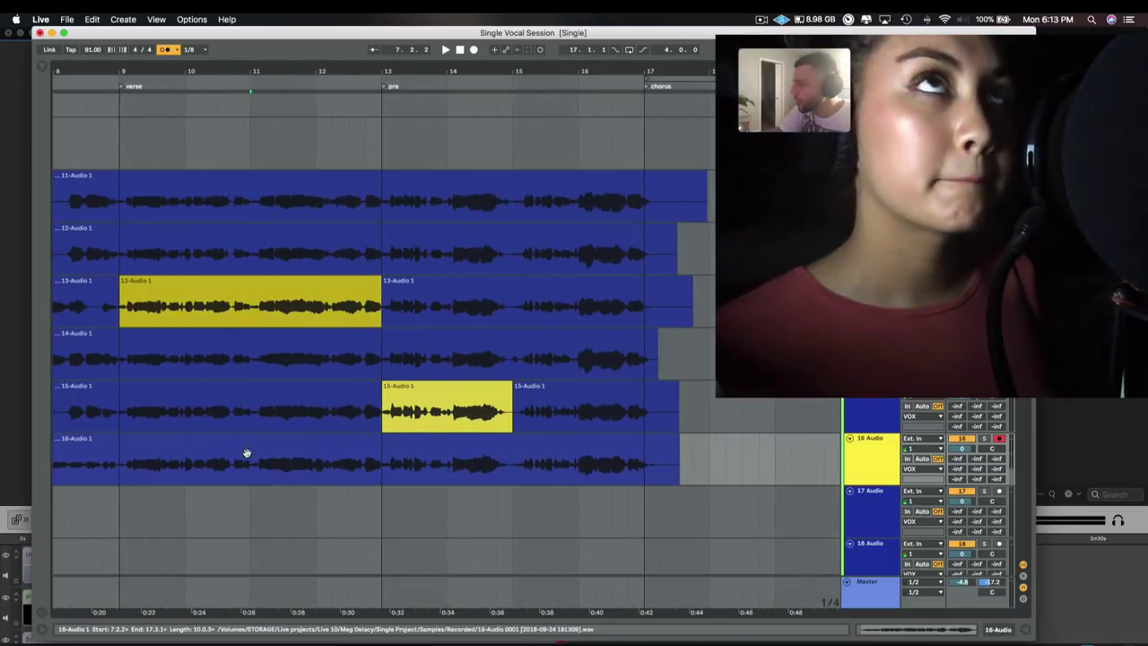
{"action": "key", "text": "space"}
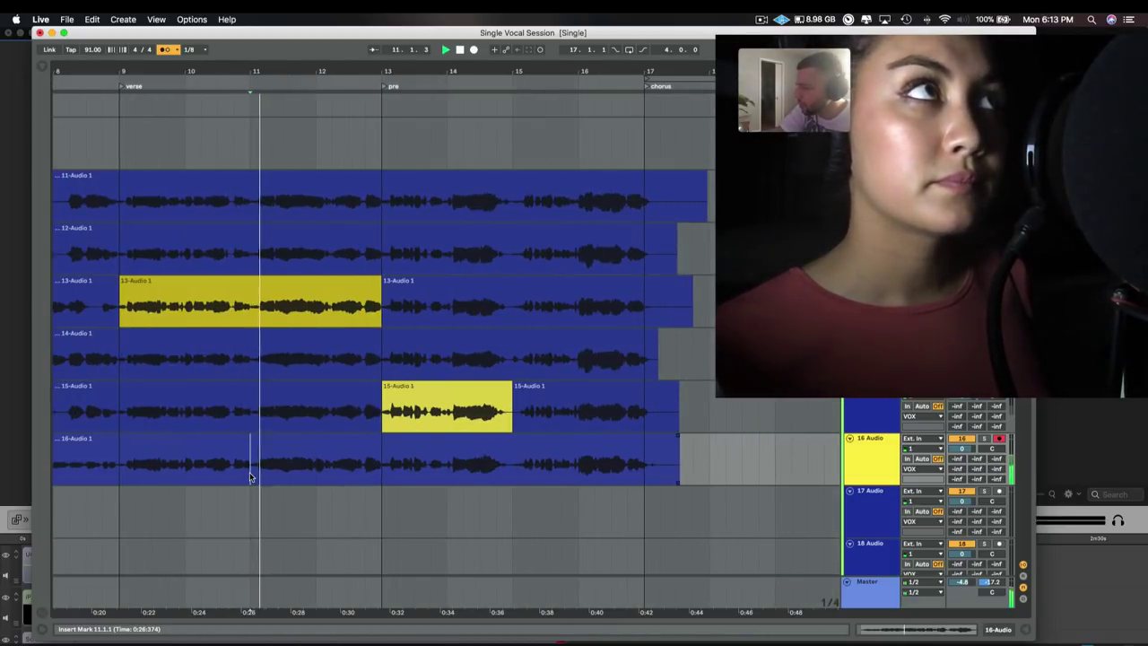
Step: Audition the 16-Audio take from 11.1.1 and again from 12.1.1 to judge the end of the verse
{"action": "key", "text": "space"}
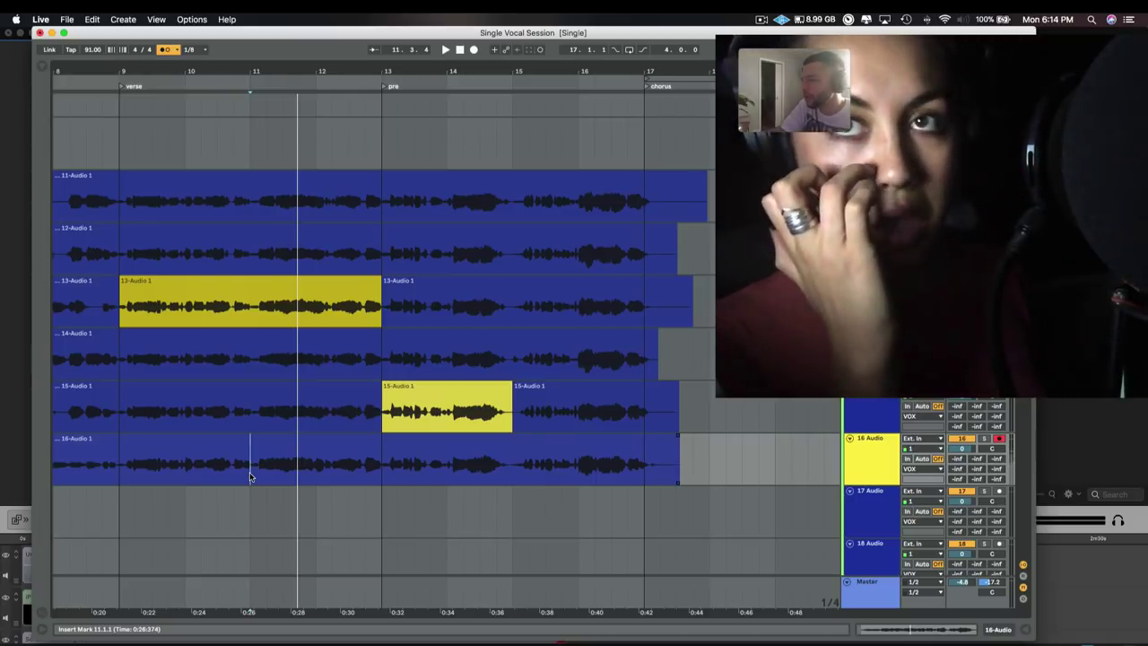
{"action": "key", "text": "space"}
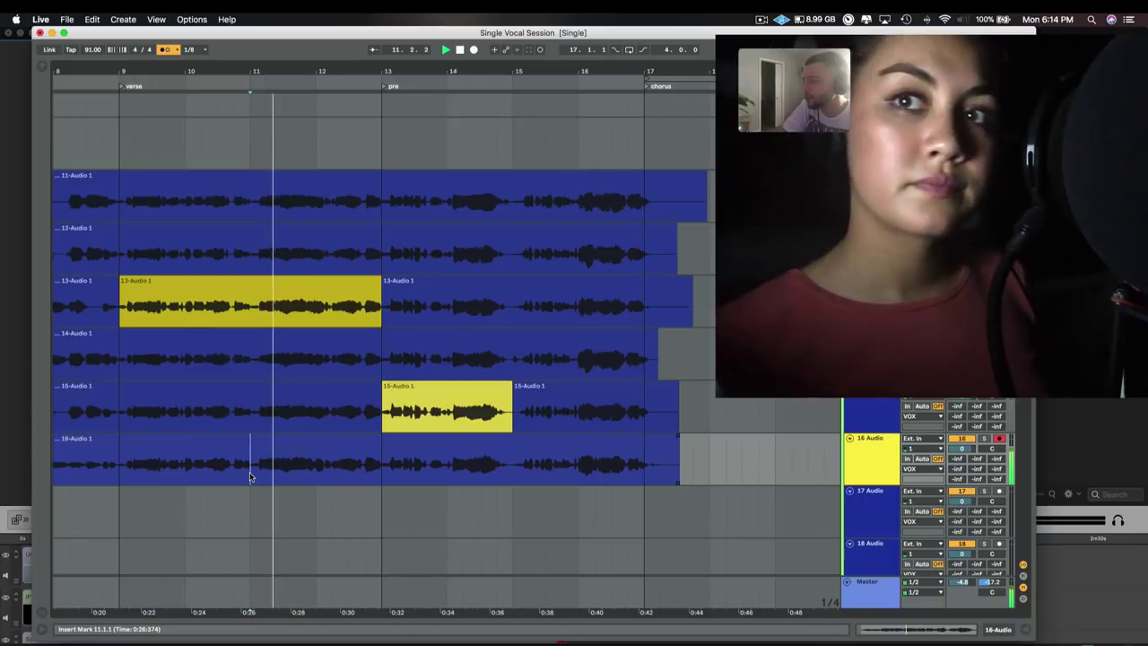
{"action": "key", "text": "space"}
{"action": "left_click", "coordinate": [315, 468]}
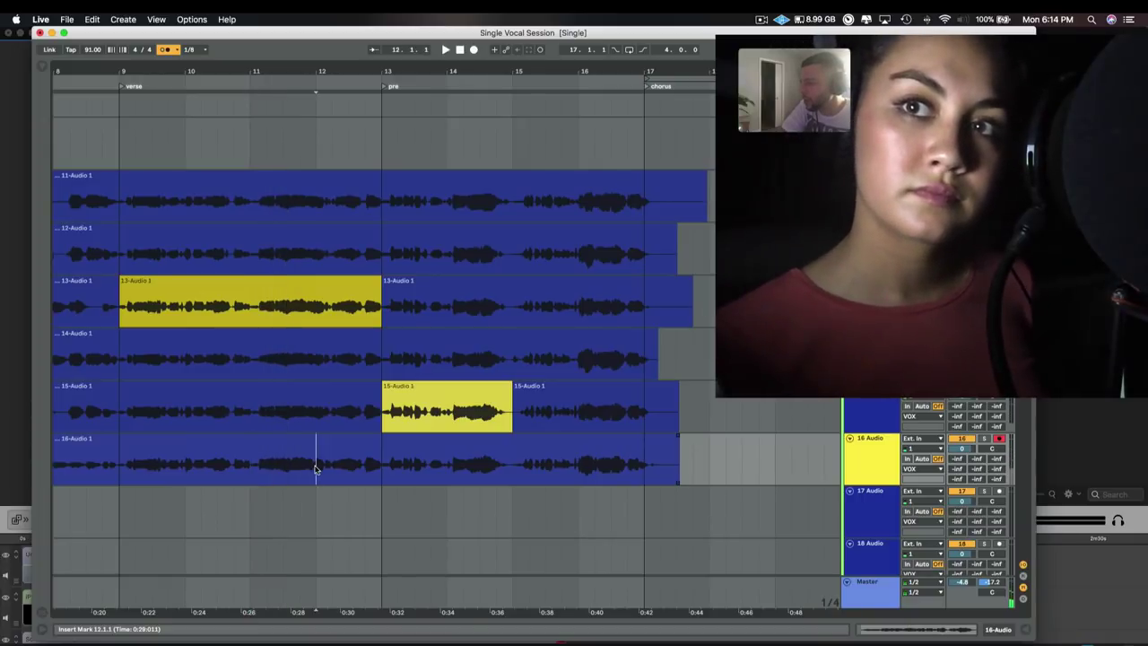
{"action": "key", "text": "space"}
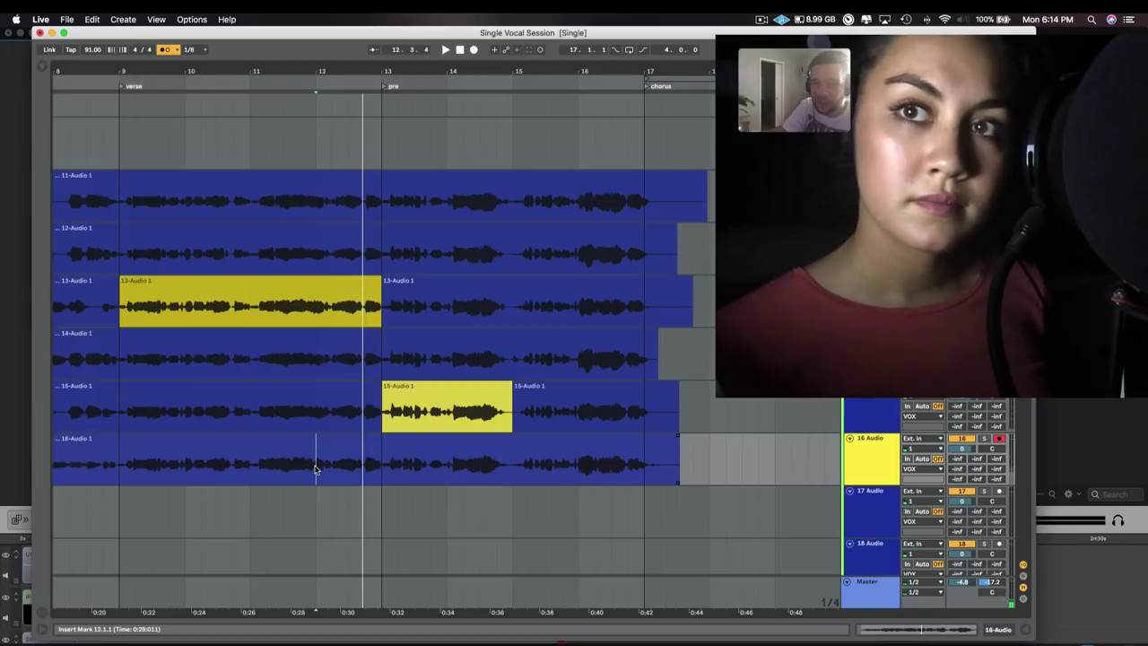
{"action": "key", "text": "space"}
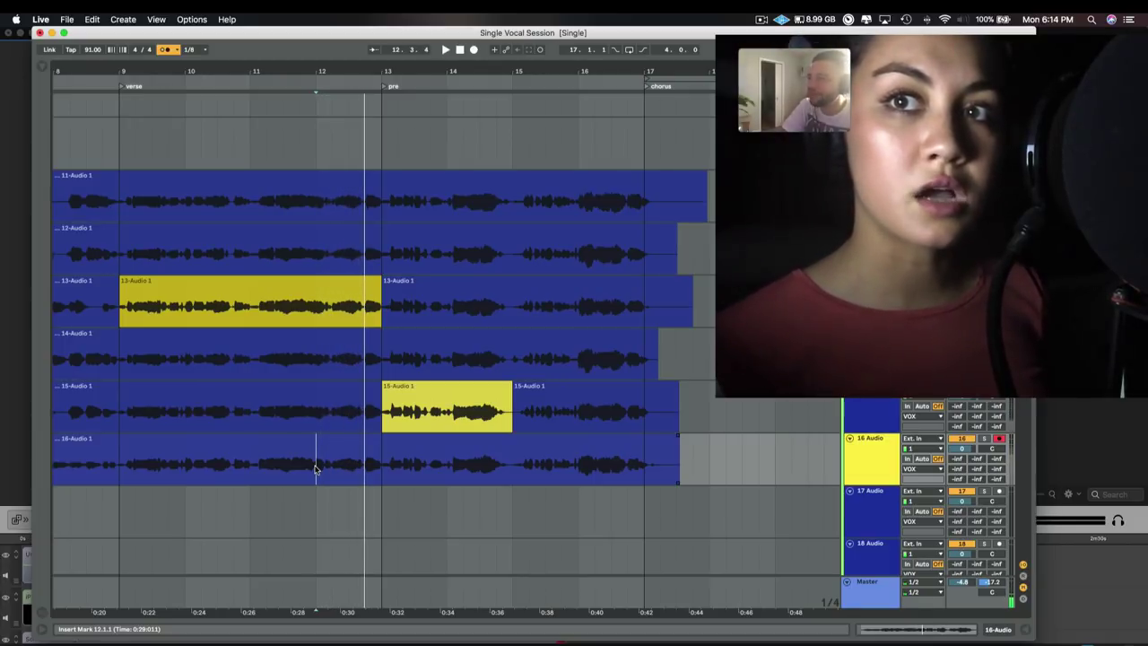
Step: Arm the 17 Audio track and record a new verse and pre take, starting from 6.3.1 and stopping past bar 17
{"action": "left_click_drag", "start_coordinate": [476, 71], "coordinate": [476, 40]}
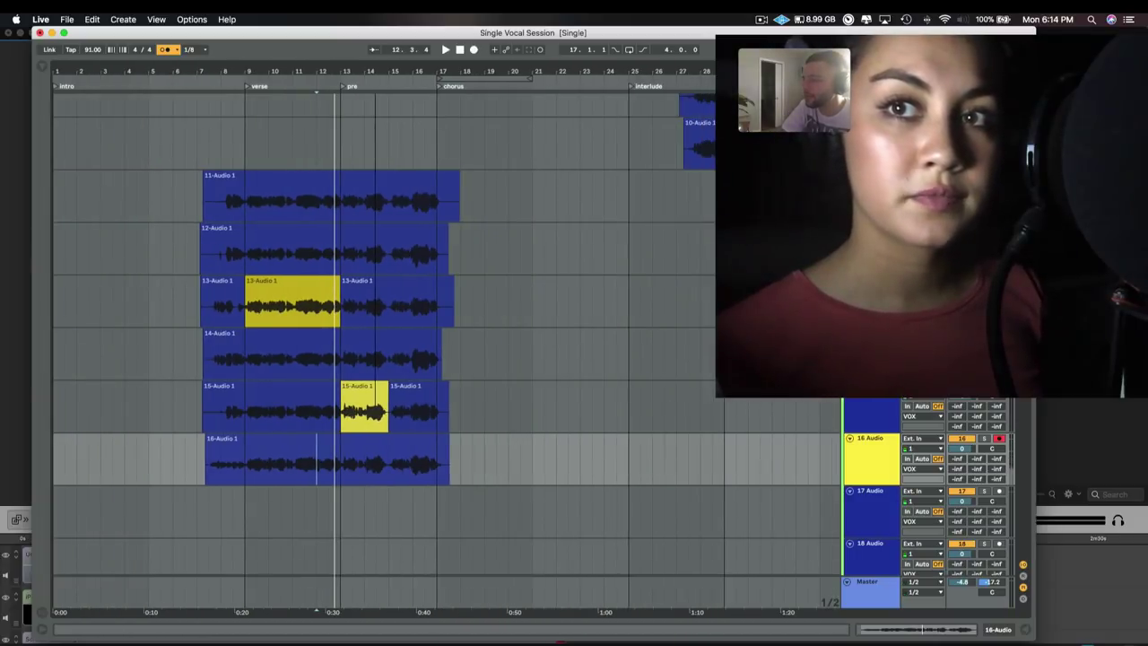
{"action": "left_click", "coordinate": [1000, 492]}
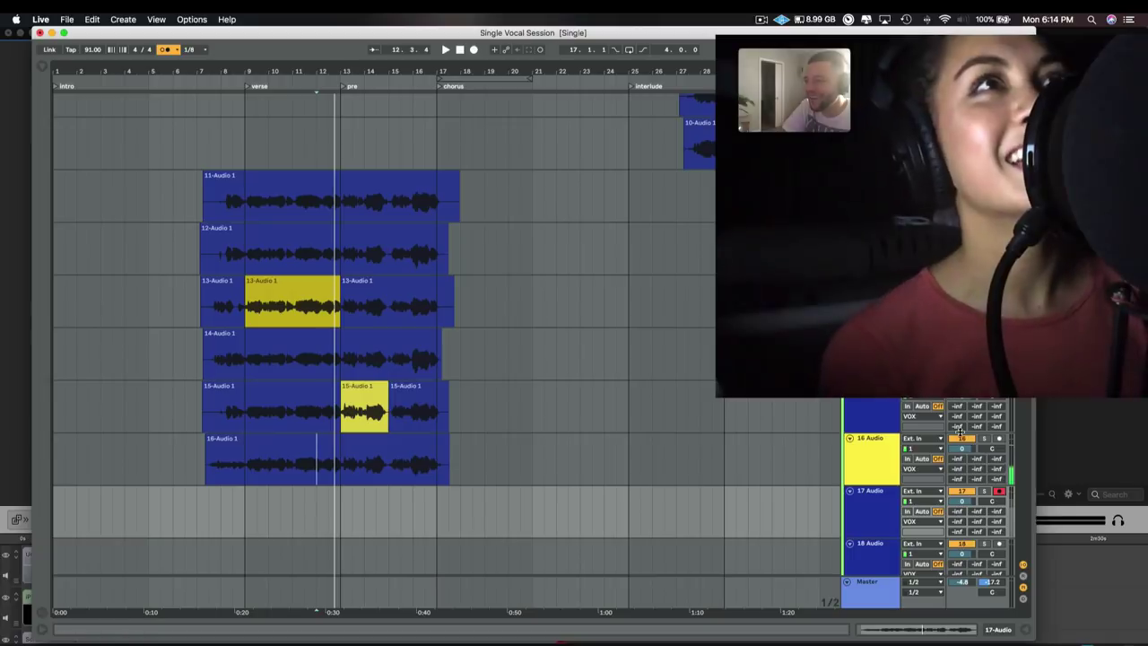
{"action": "left_click", "coordinate": [186, 526]}
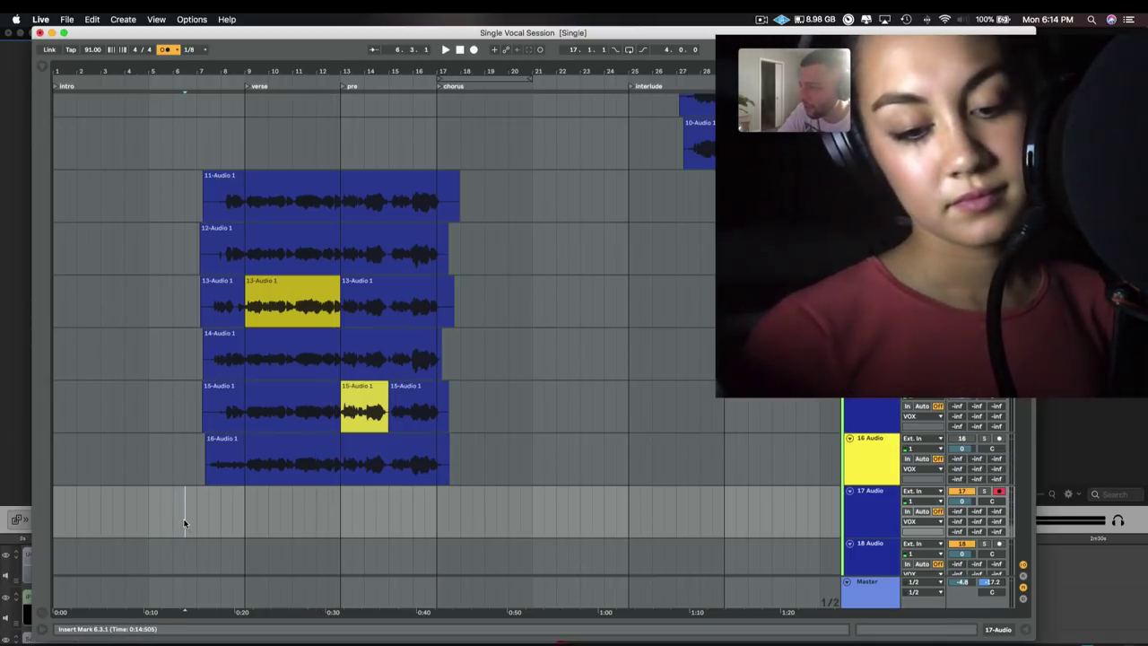
{"action": "key", "text": "F9"}
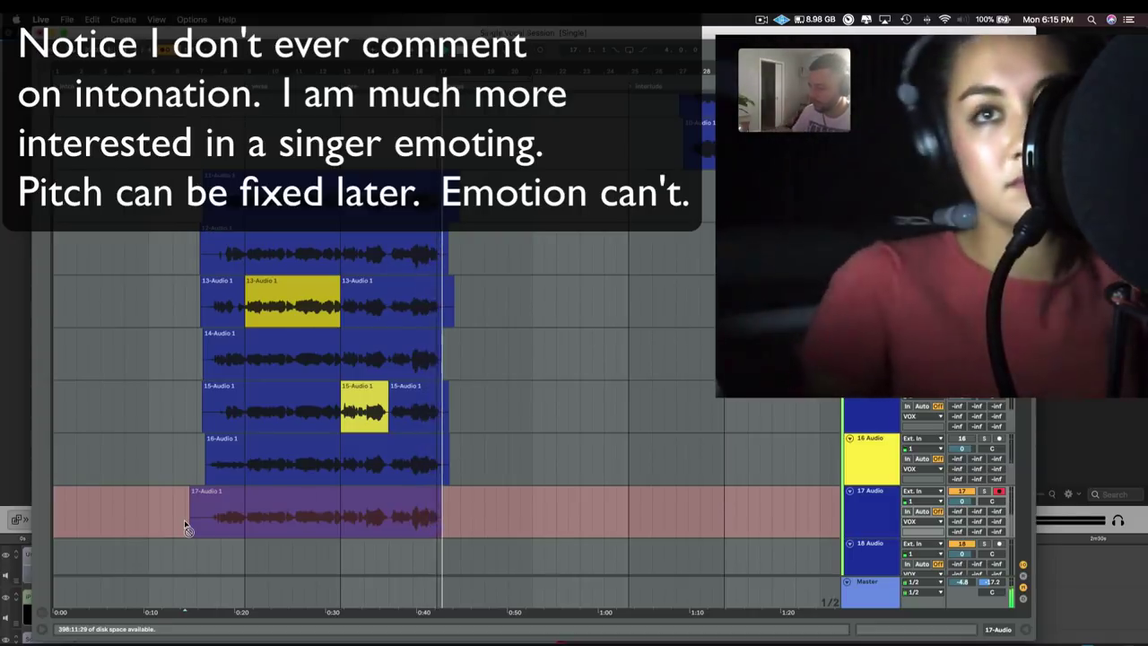
{"action": "key", "text": "space"}
{"action": "left_click", "coordinate": [185, 523]}
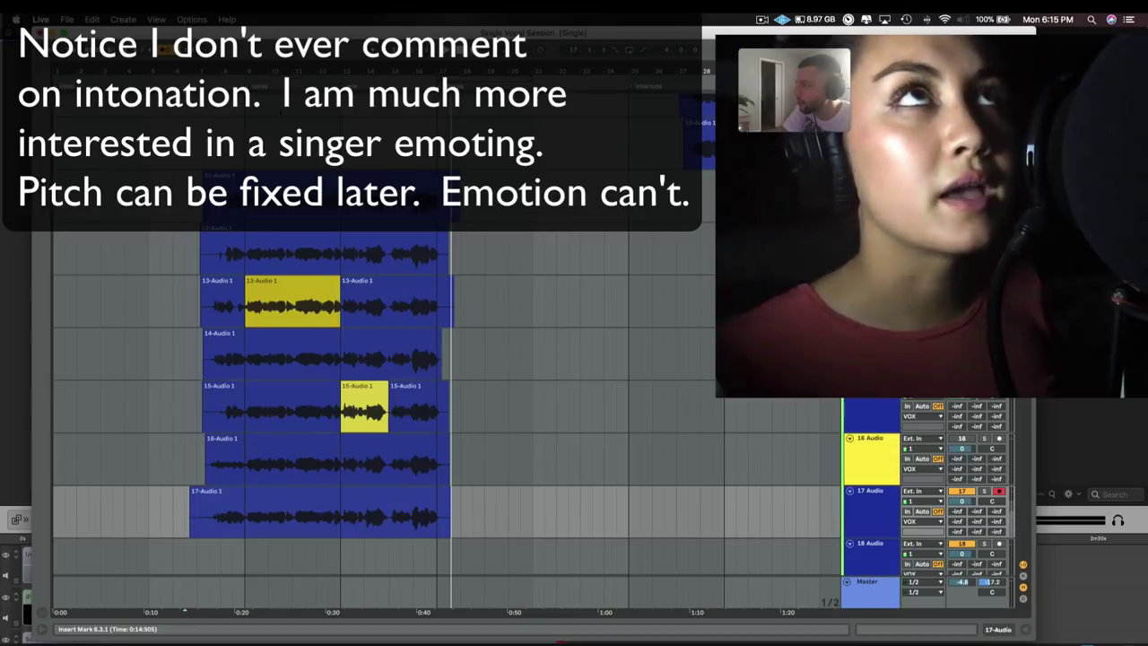
Step: Play back the 17-Audio take from 12.2.3 and from 13.4.1 to judge the verse ending and the pre section
{"action": "scroll", "coordinate": [348, 146], "scroll_direction": "up", "scroll_amount": 5}
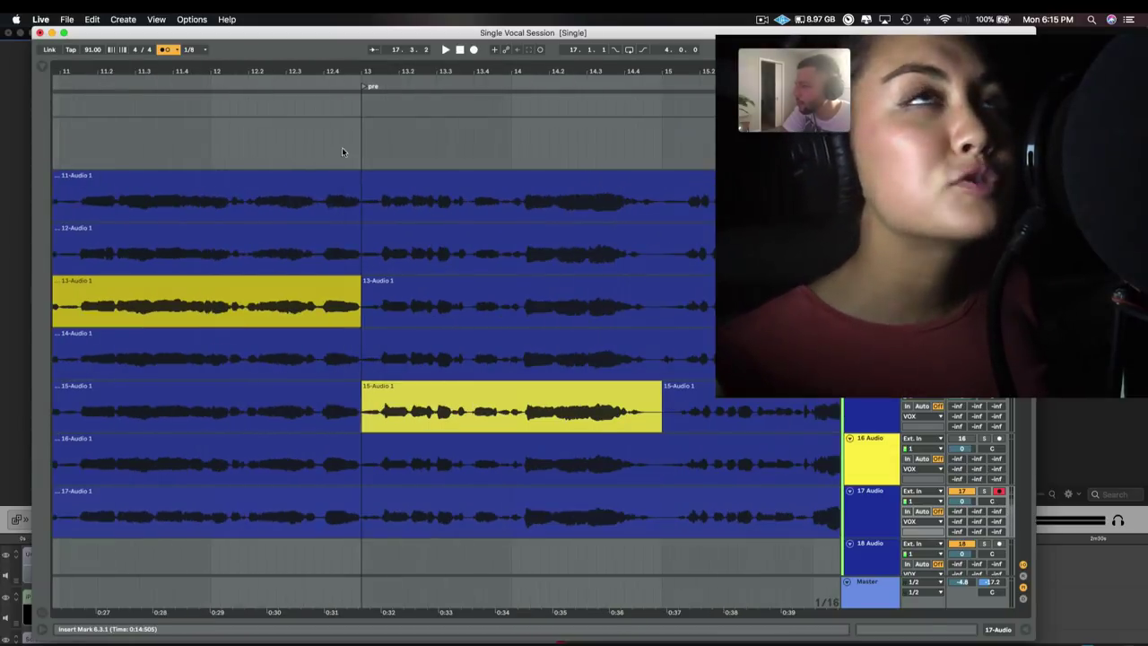
{"action": "left_click", "coordinate": [266, 529]}
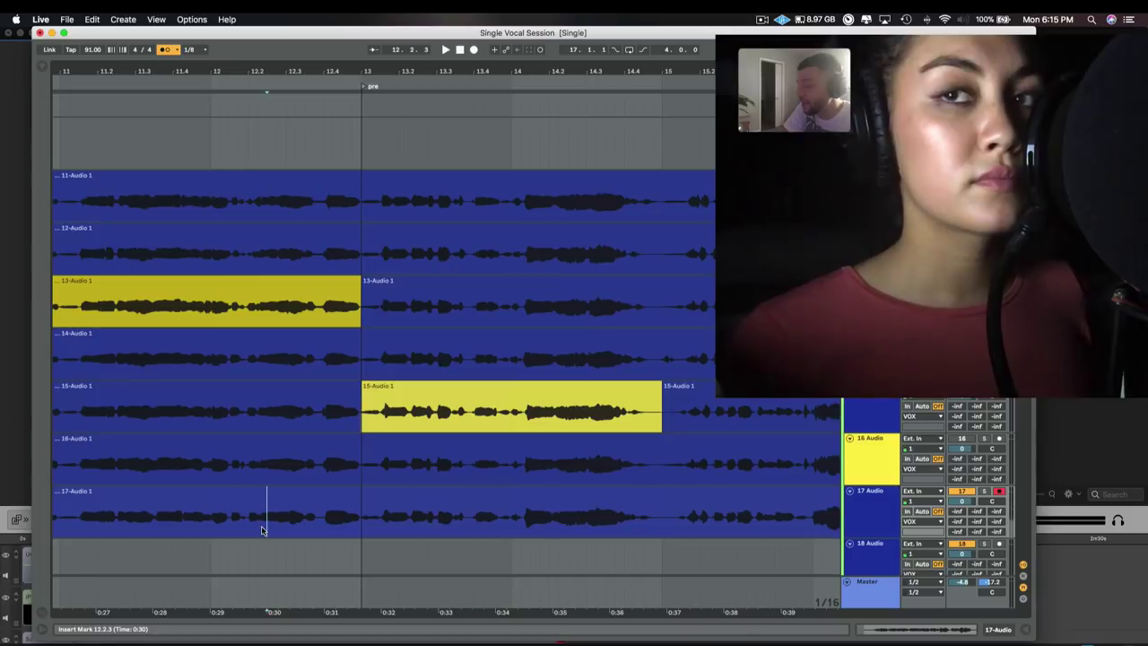
{"action": "key", "text": "space"}
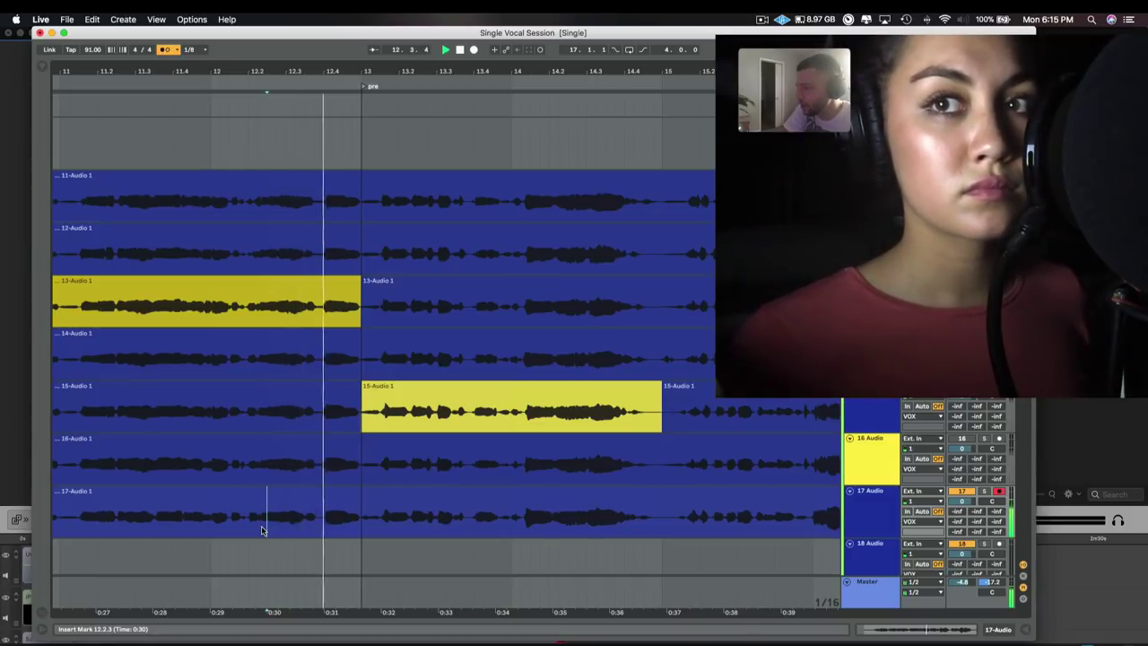
{"action": "key", "text": "space"}
{"action": "key", "text": "space"}
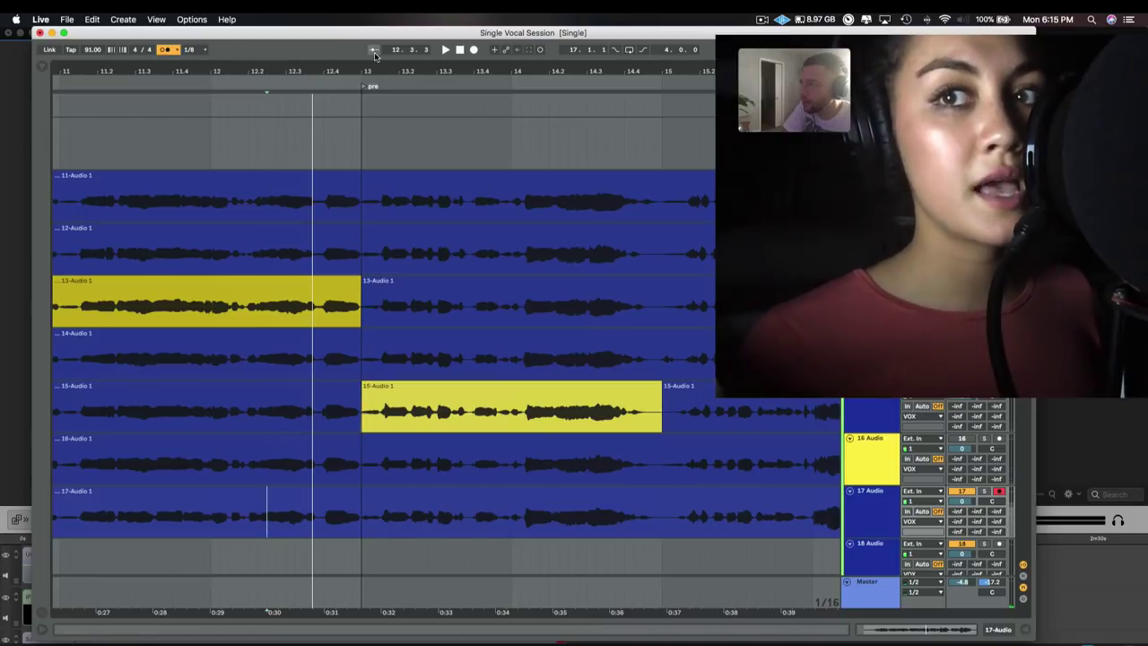
{"action": "scroll", "coordinate": [412, 71], "scroll_direction": "down", "scroll_amount": 5}
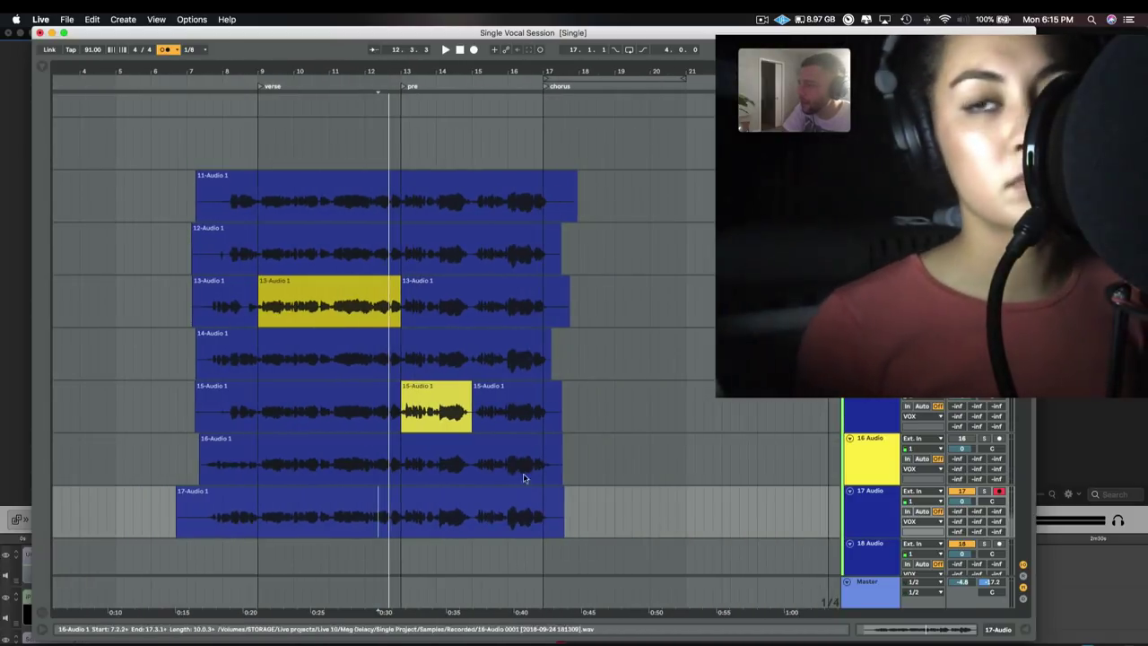
{"action": "left_click", "coordinate": [427, 525]}
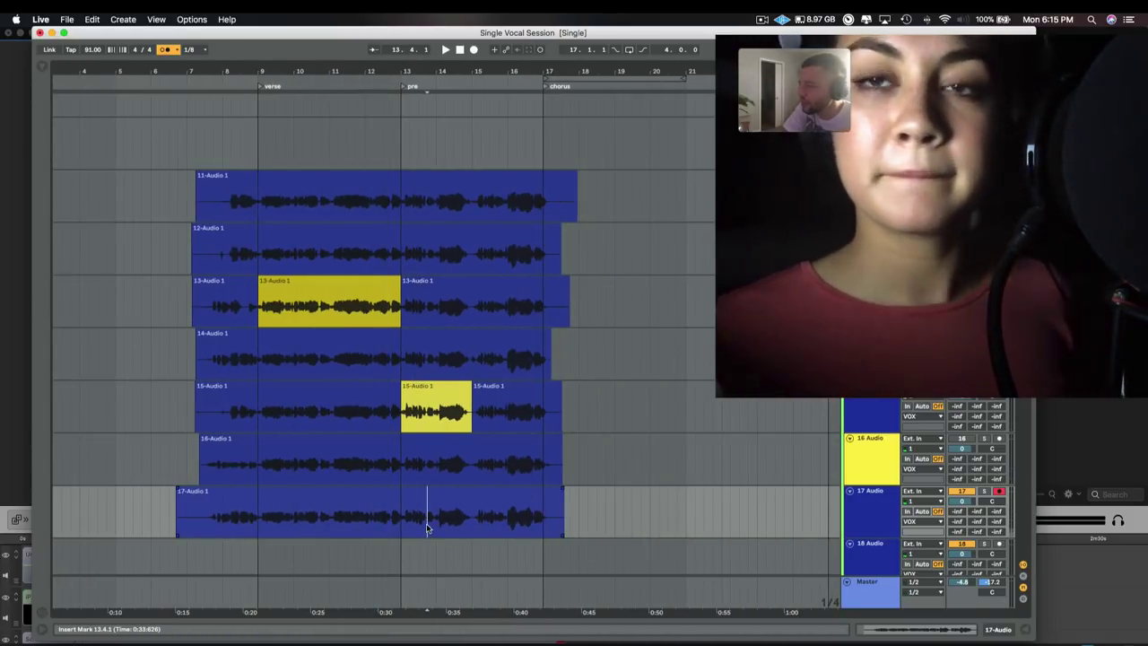
{"action": "key", "text": "space"}
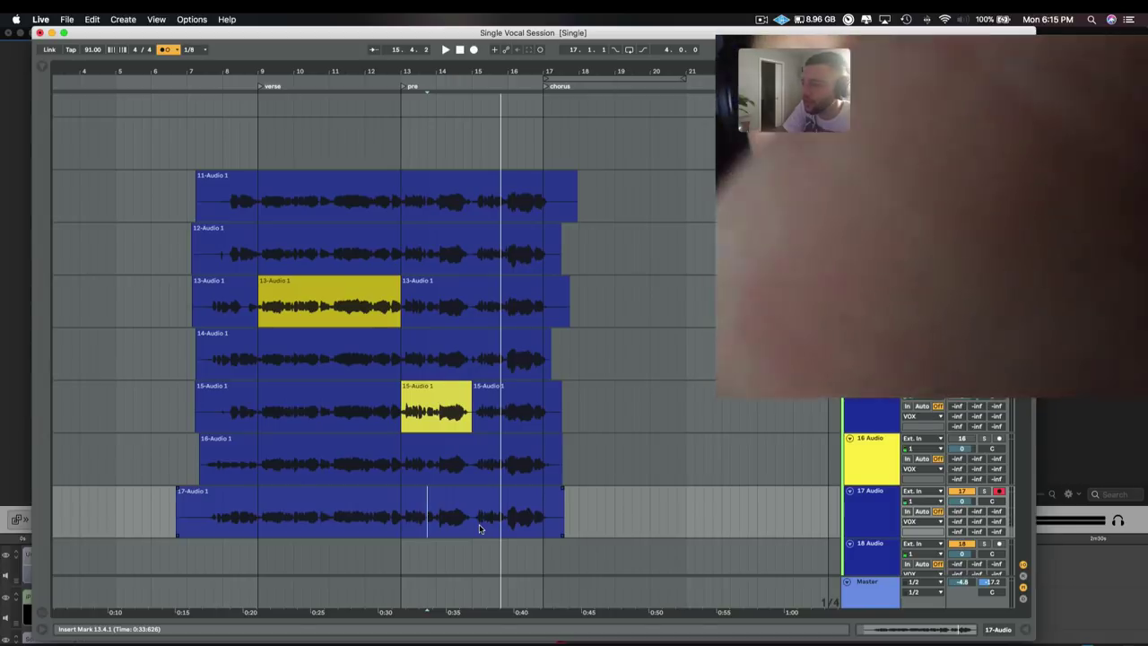
Step: Record another verse and pre take on the 18 Audio track, starting from 7.1.1 and stopping past bar 17
{"action": "scroll", "coordinate": [661, 451], "scroll_direction": "down", "scroll_amount": 5}
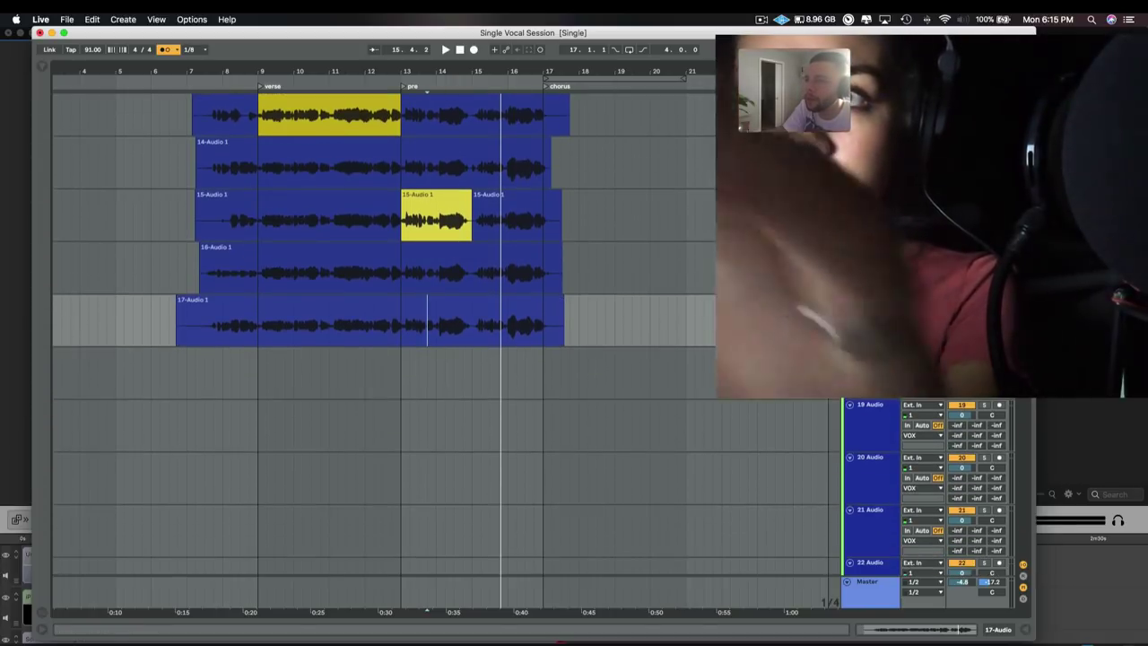
{"action": "left_click", "coordinate": [359, 372]}
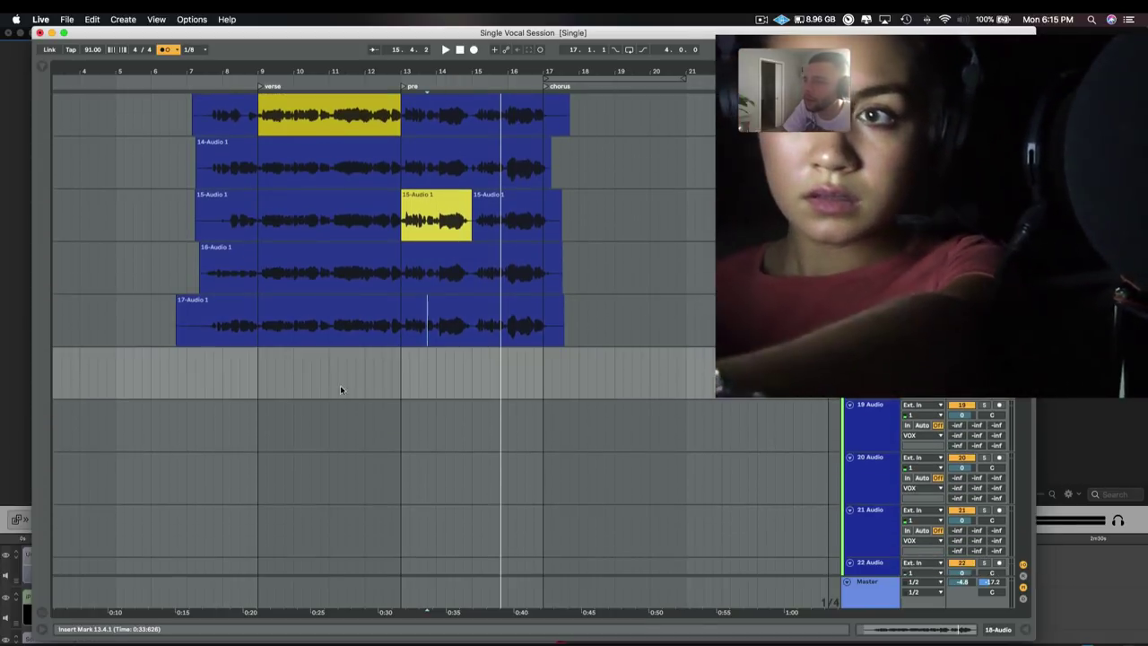
{"action": "left_click", "coordinate": [193, 385]}
{"action": "left_click", "coordinate": [188, 381]}
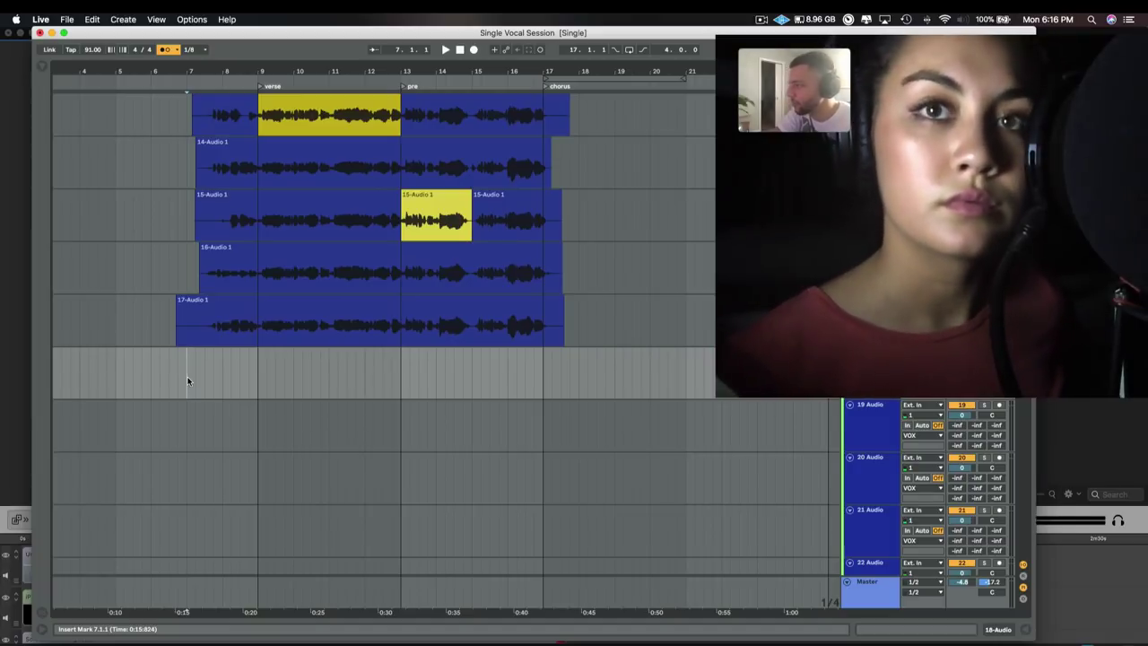
{"action": "key", "text": "F9"}
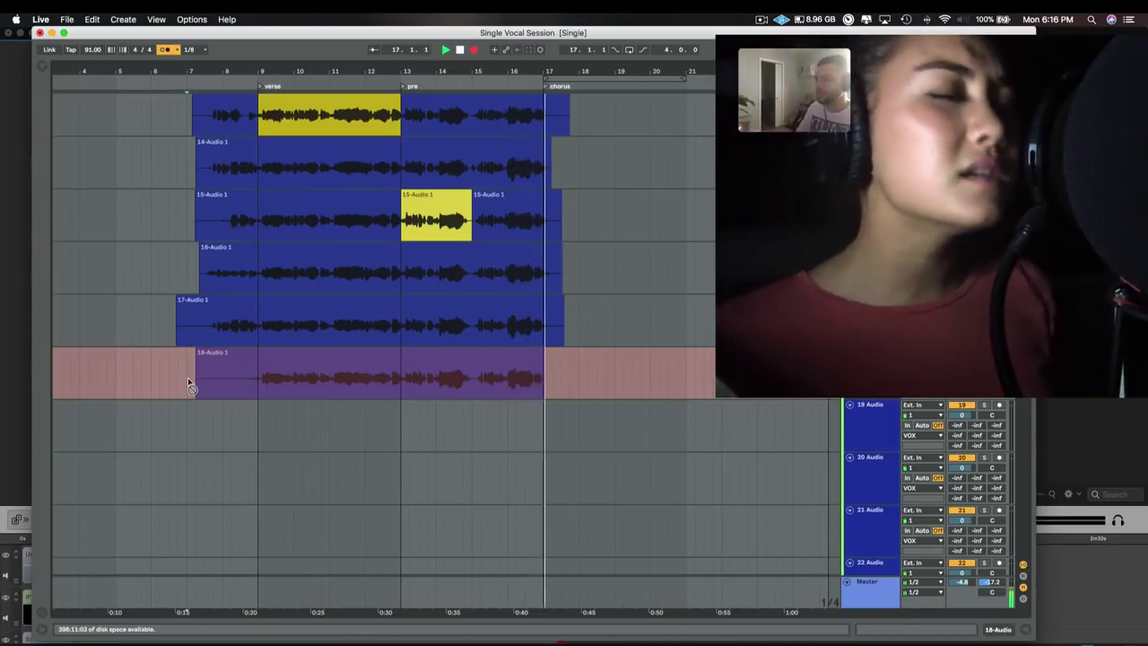
{"action": "key", "text": "space"}
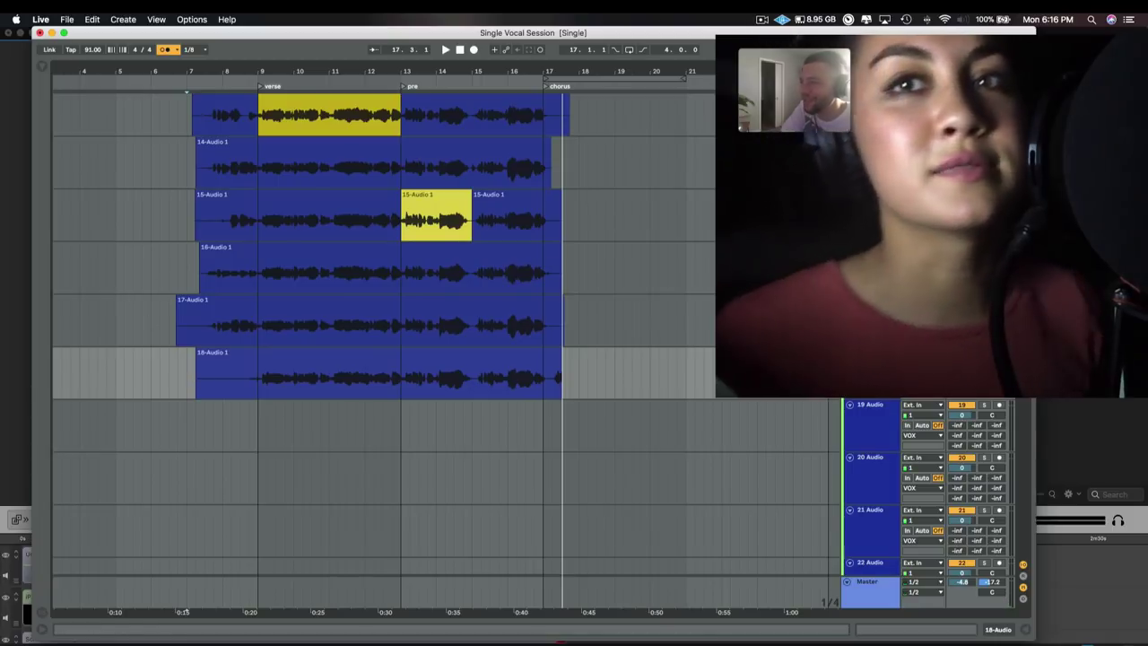
Step: Set the 18 Audio track's colour to dark blue and place the insert marker at 9.1.1 on its take
{"action": "right_click", "coordinate": [877, 405]}
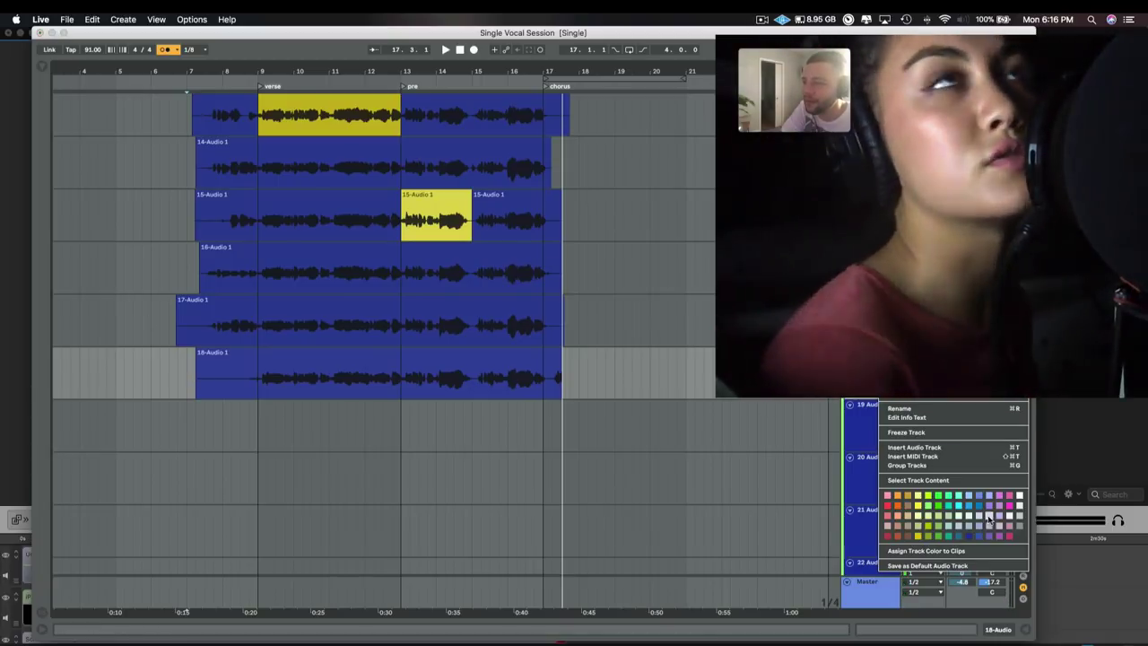
{"action": "left_click", "coordinate": [968, 536]}
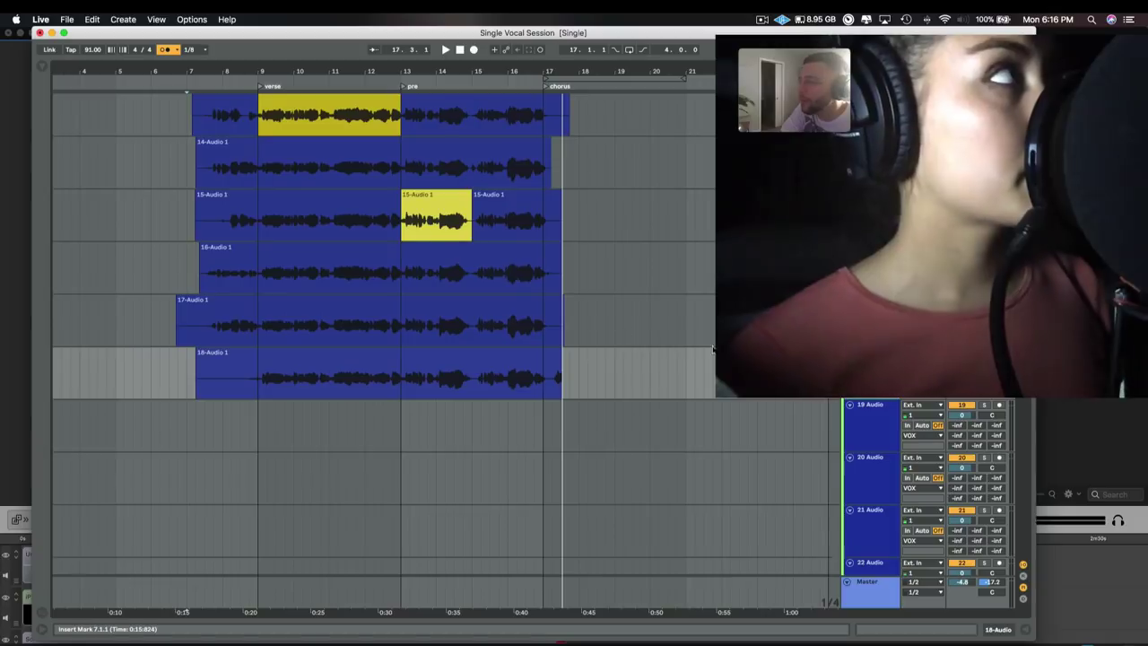
{"action": "left_click", "coordinate": [258, 385]}
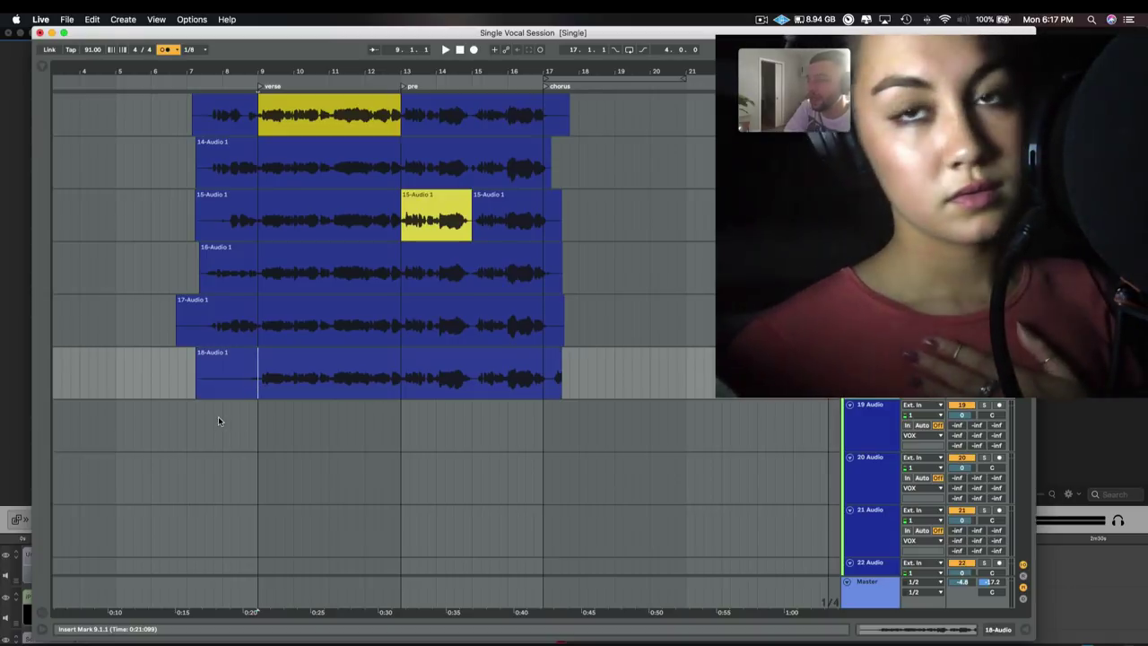
Step: Arm the 19 Audio track and record a further verse and pre take from 7.1.1 until past bar 17
{"action": "left_click", "coordinate": [999, 405]}
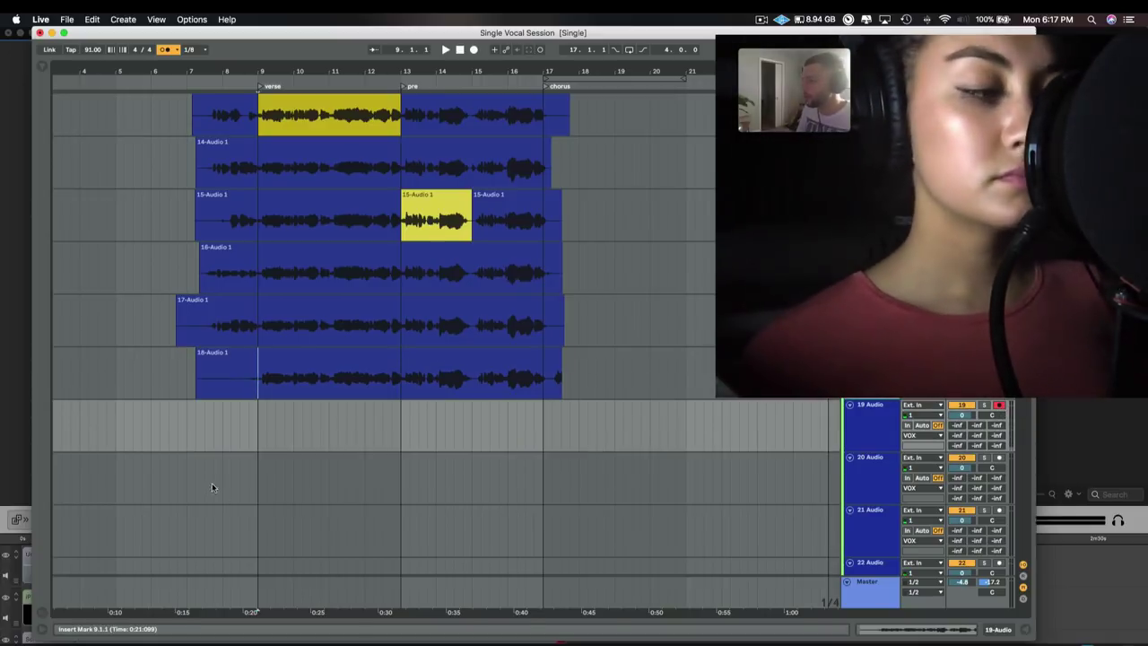
{"action": "key", "text": "space"}
{"action": "left_click", "coordinate": [183, 442]}
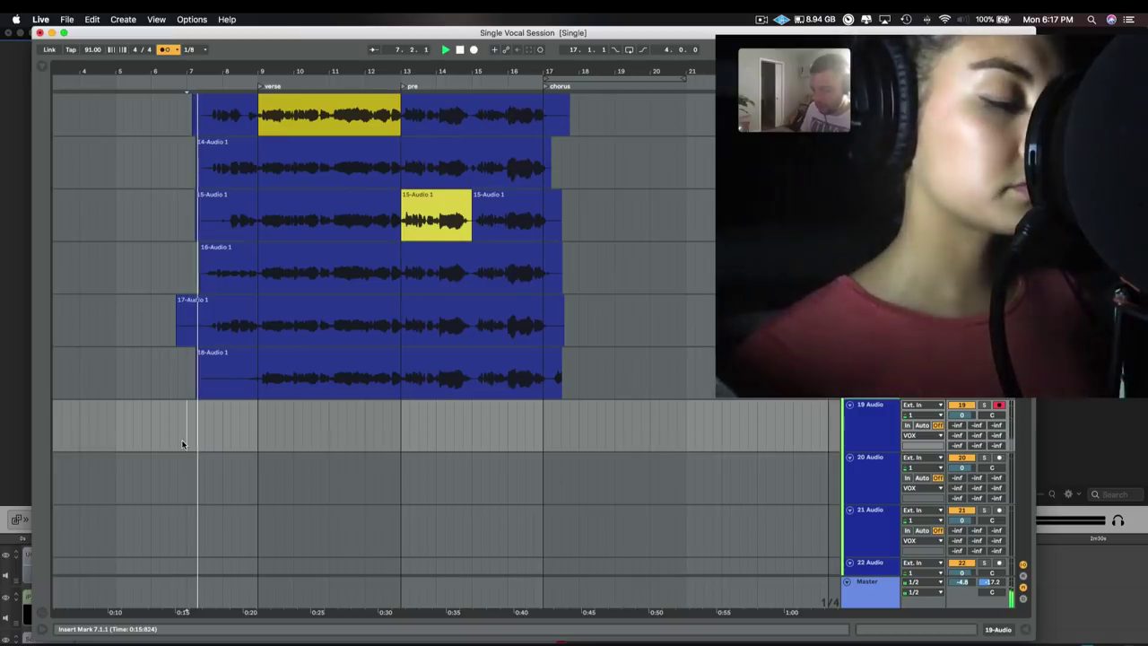
{"action": "key", "text": "F9"}
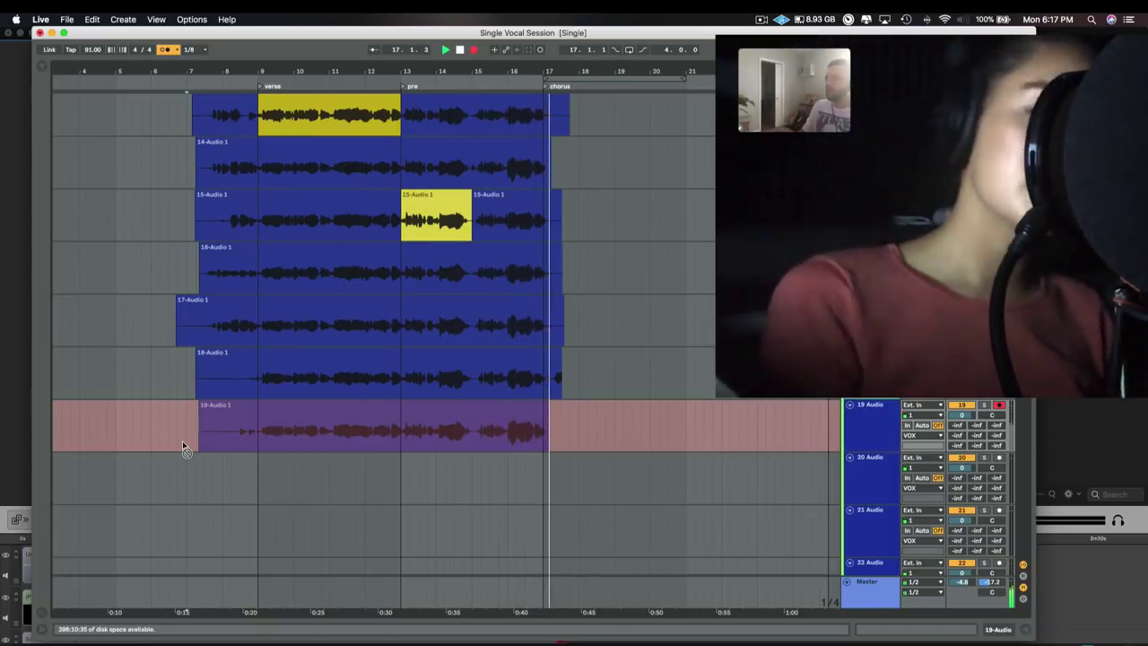
{"action": "key", "text": "space"}
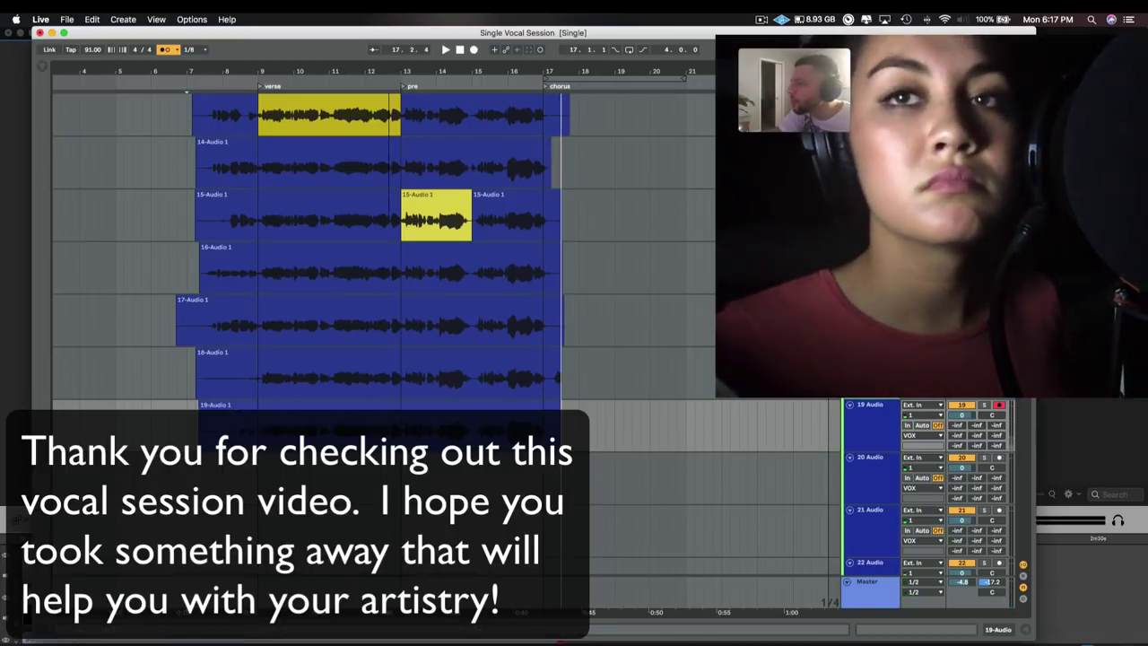
Step: Split the 12.4.1 to 13.1.1 phrase out of the 19-Audio take and colour the isolated clip and its track cyan
{"action": "left_click_drag", "start_coordinate": [390, 53], "coordinate": [390, 64]}
{"action": "left_click", "coordinate": [395, 93]}
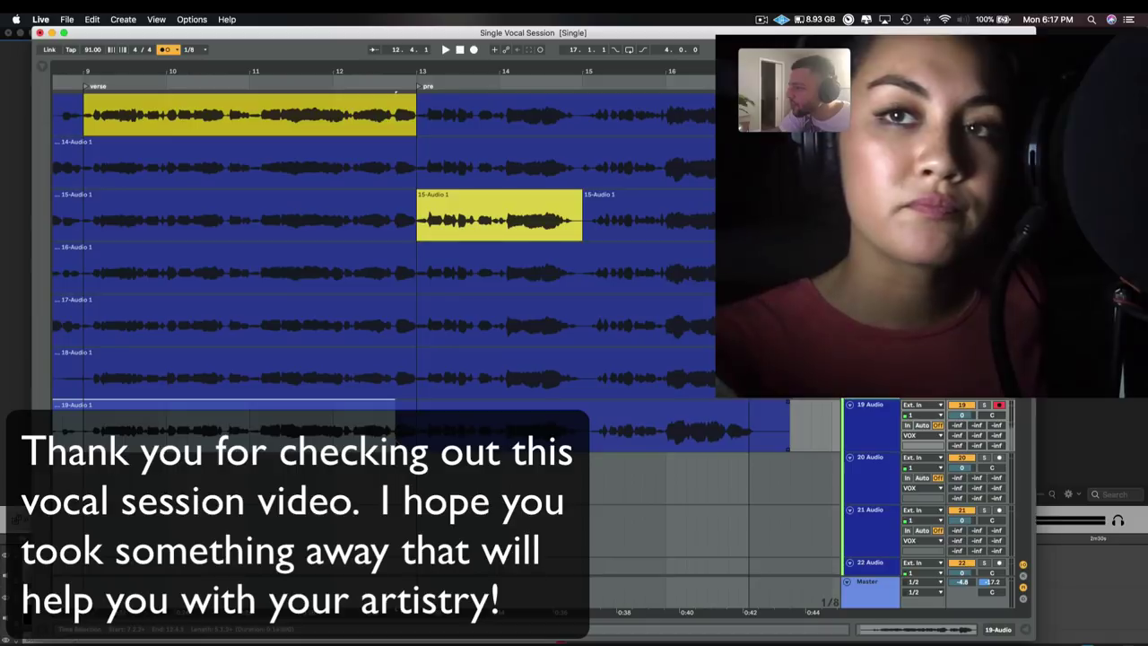
{"action": "left_click", "coordinate": [416, 88]}
{"action": "left_click", "coordinate": [394, 92]}
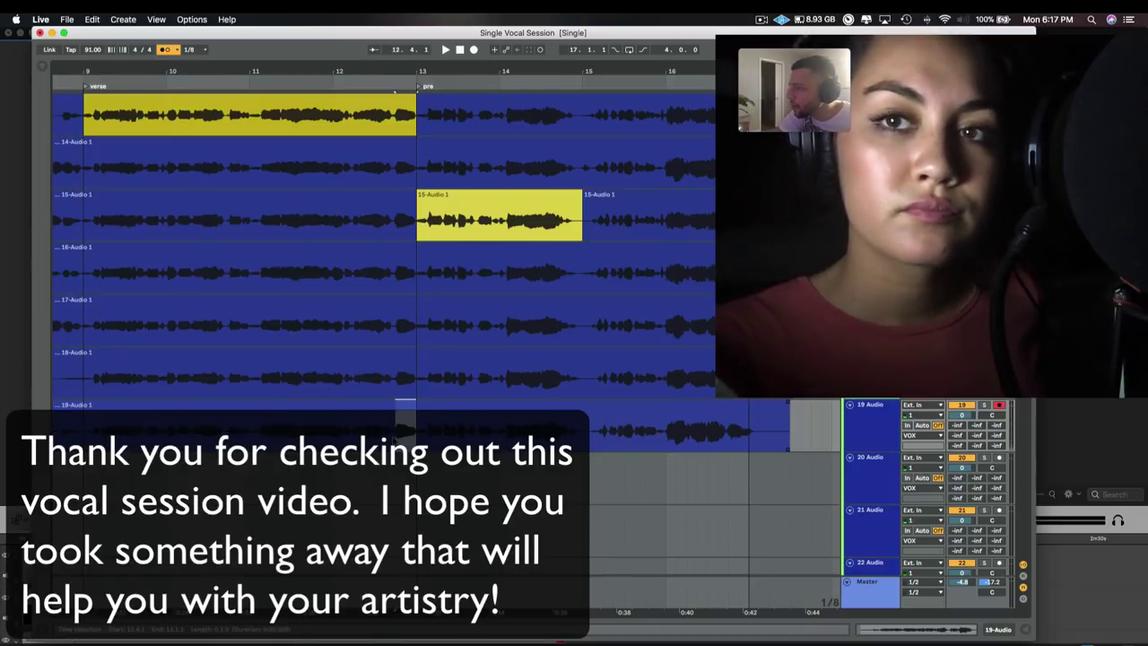
{"action": "key", "text": "super+e"}
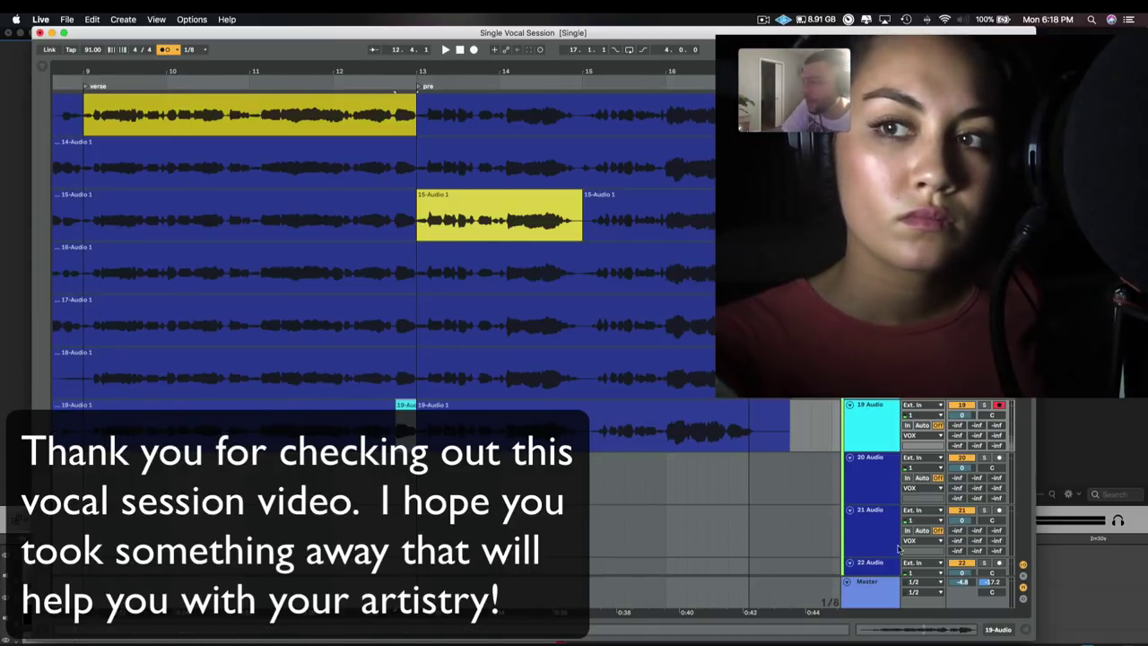
{"action": "key", "text": "minus"}
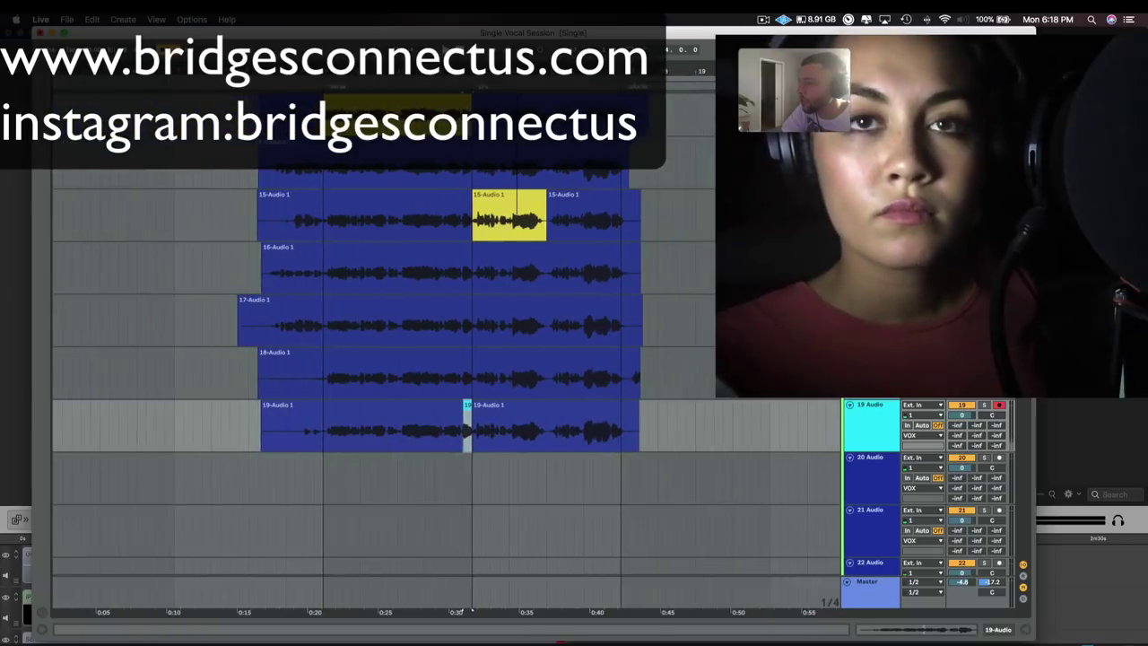
{"action": "key", "text": "minus"}
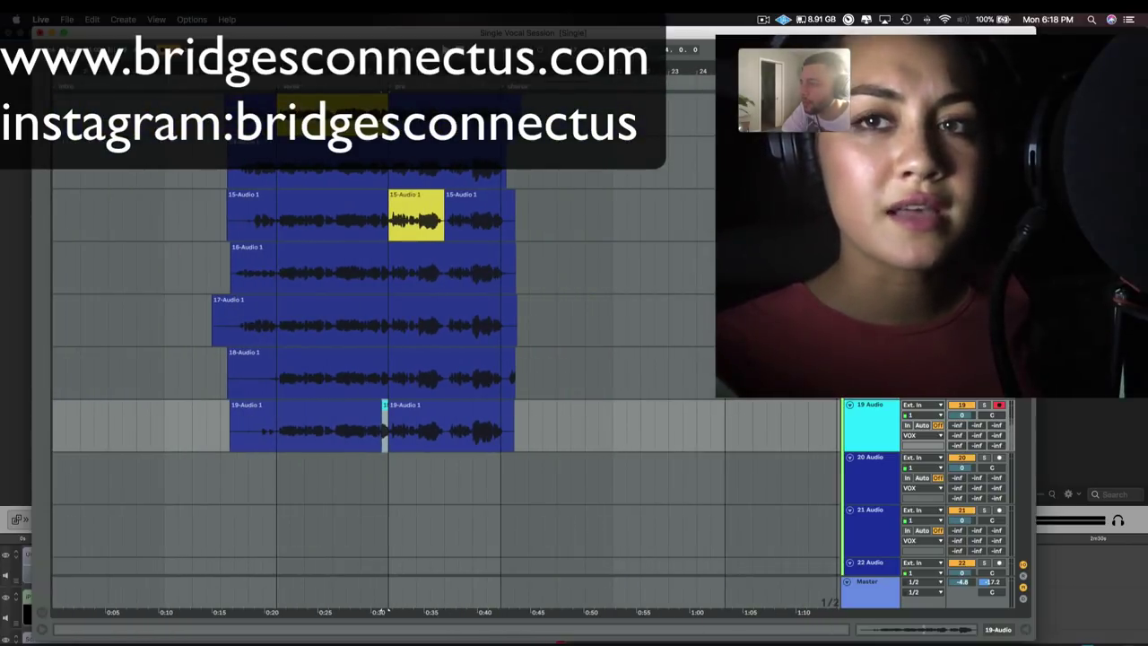